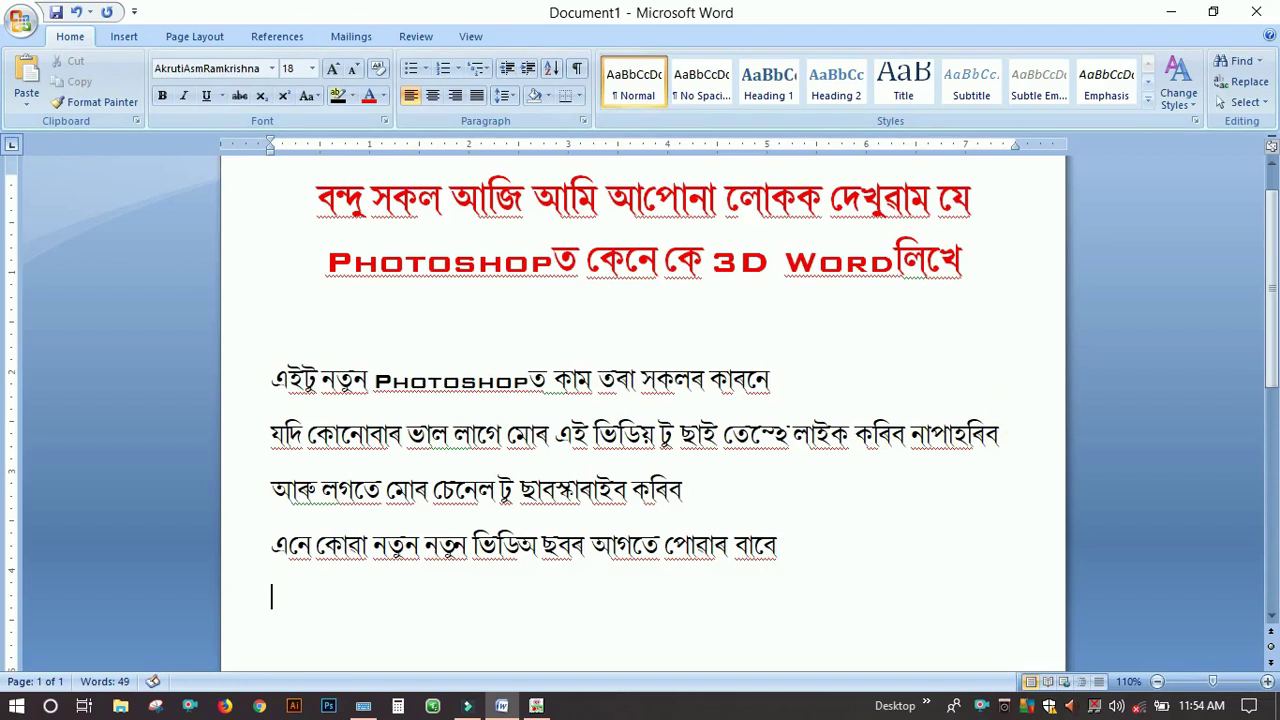
Type the Assamese closing line ending with dots at the document's end.
type("বলক")
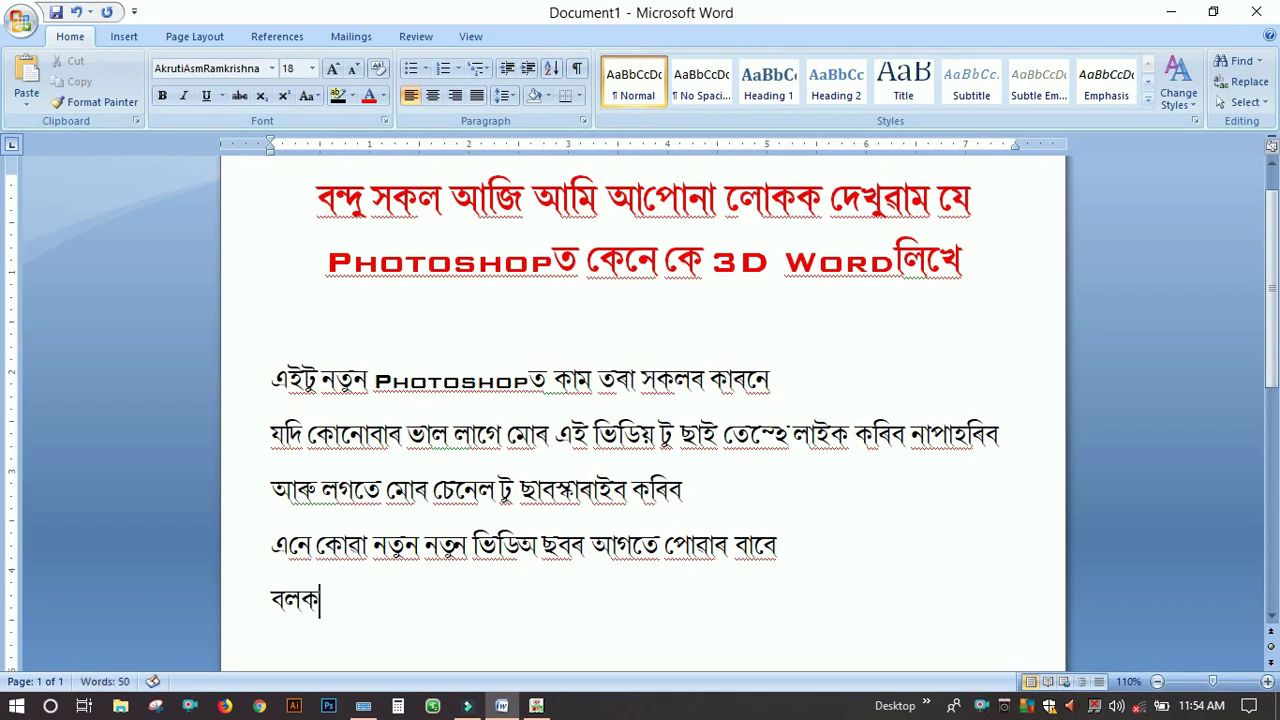
type(" এ")
type("তিয়")
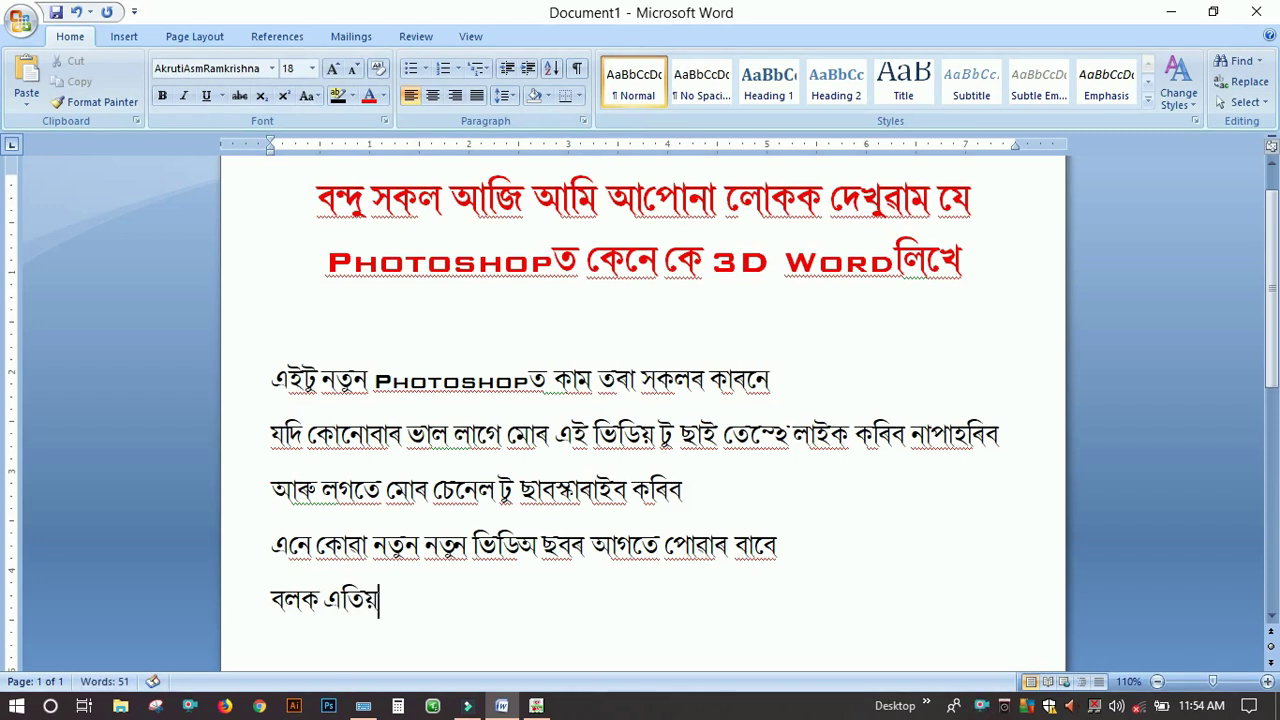
type("া আৰ")
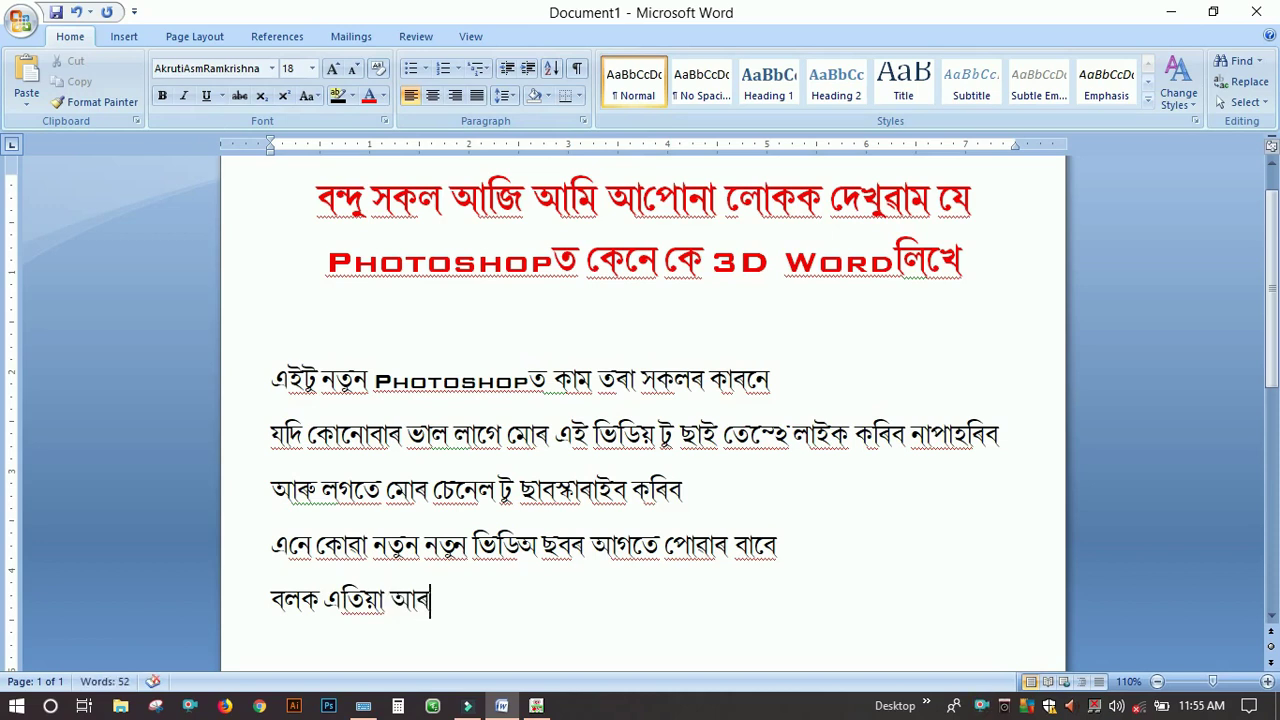
type("ম্ভ ক")
type("ৰো")
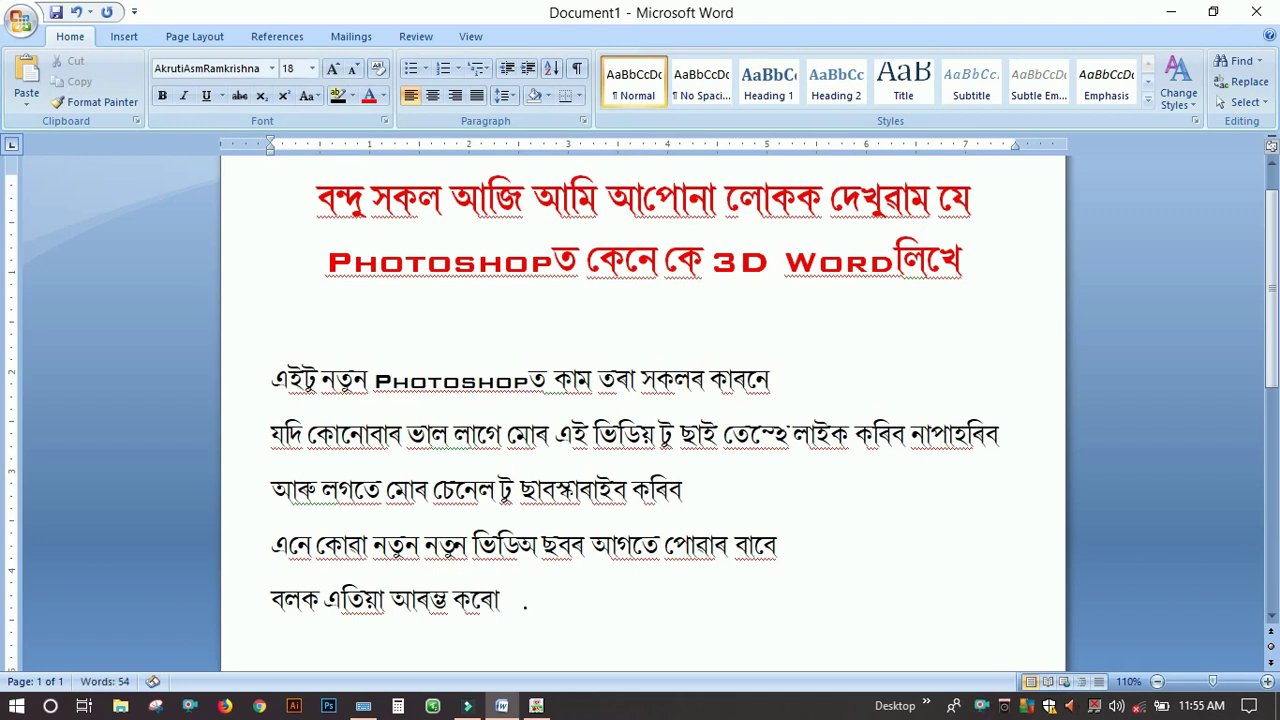
type(" . .")
type(" . . . . . . .")
Recolor the third body line light blue using Font Color.
left_click_drag(694, 494, 270, 491)
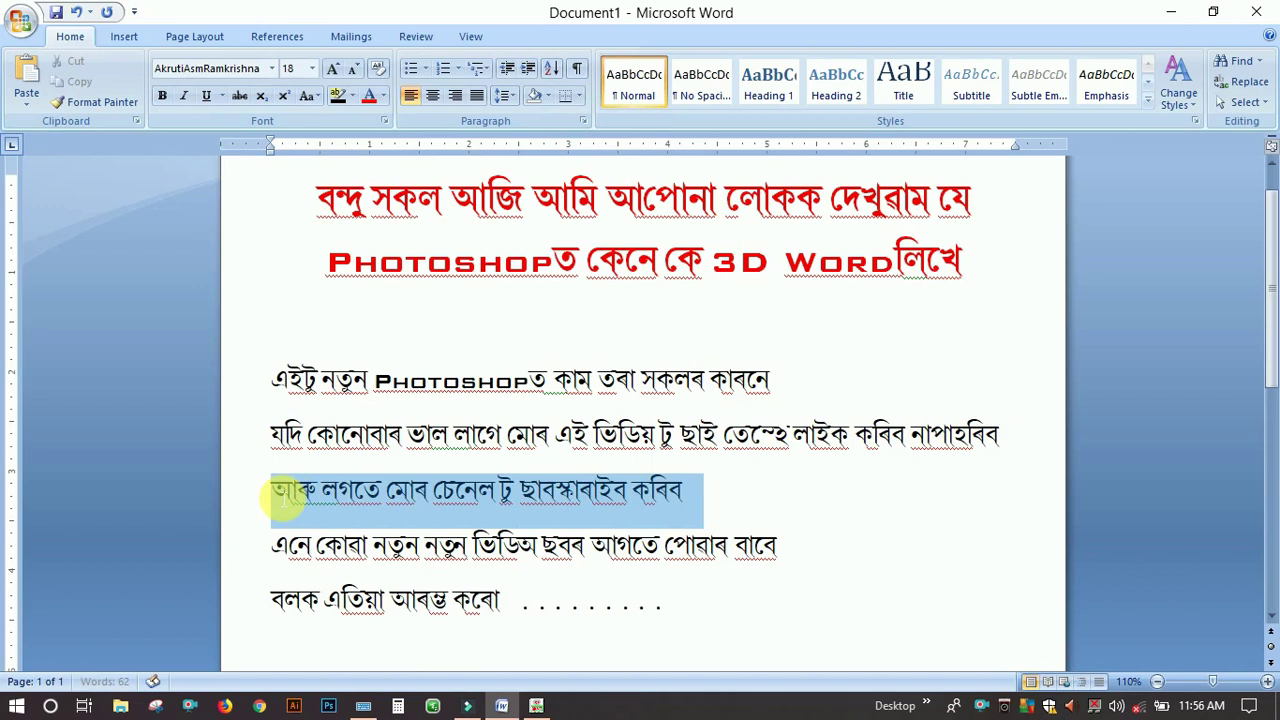
left_click(382, 96)
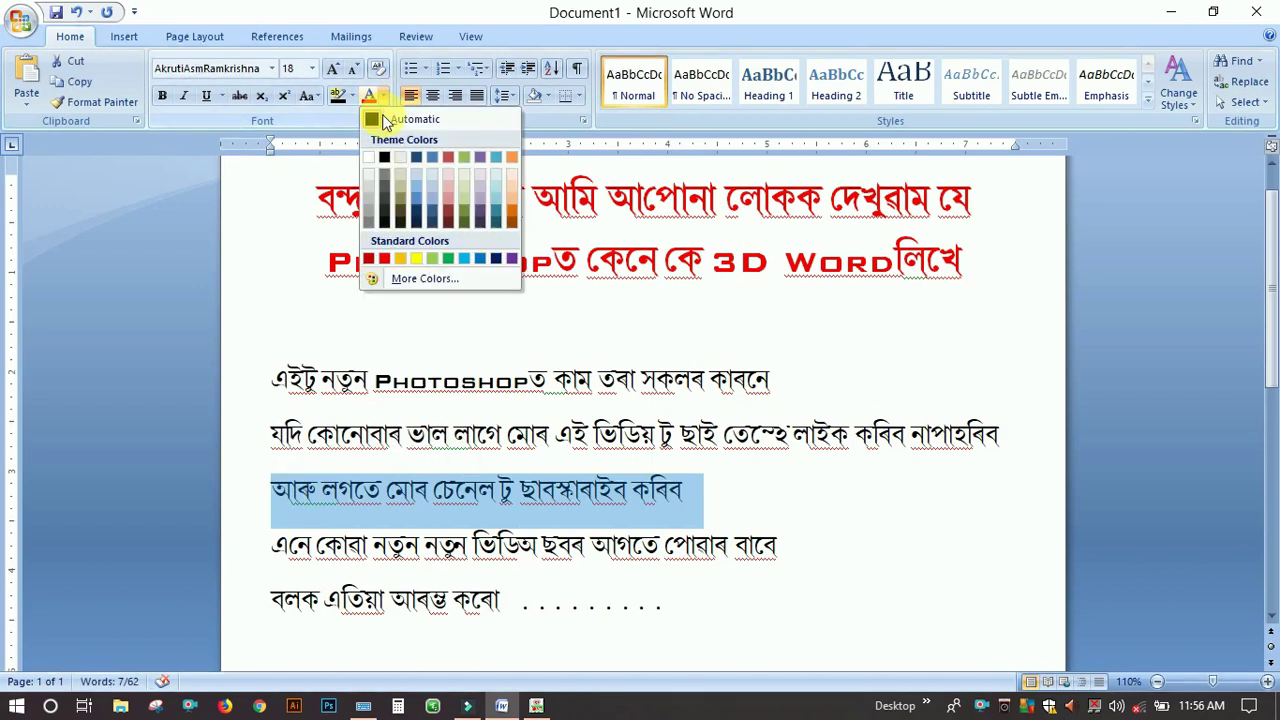
left_click(461, 262)
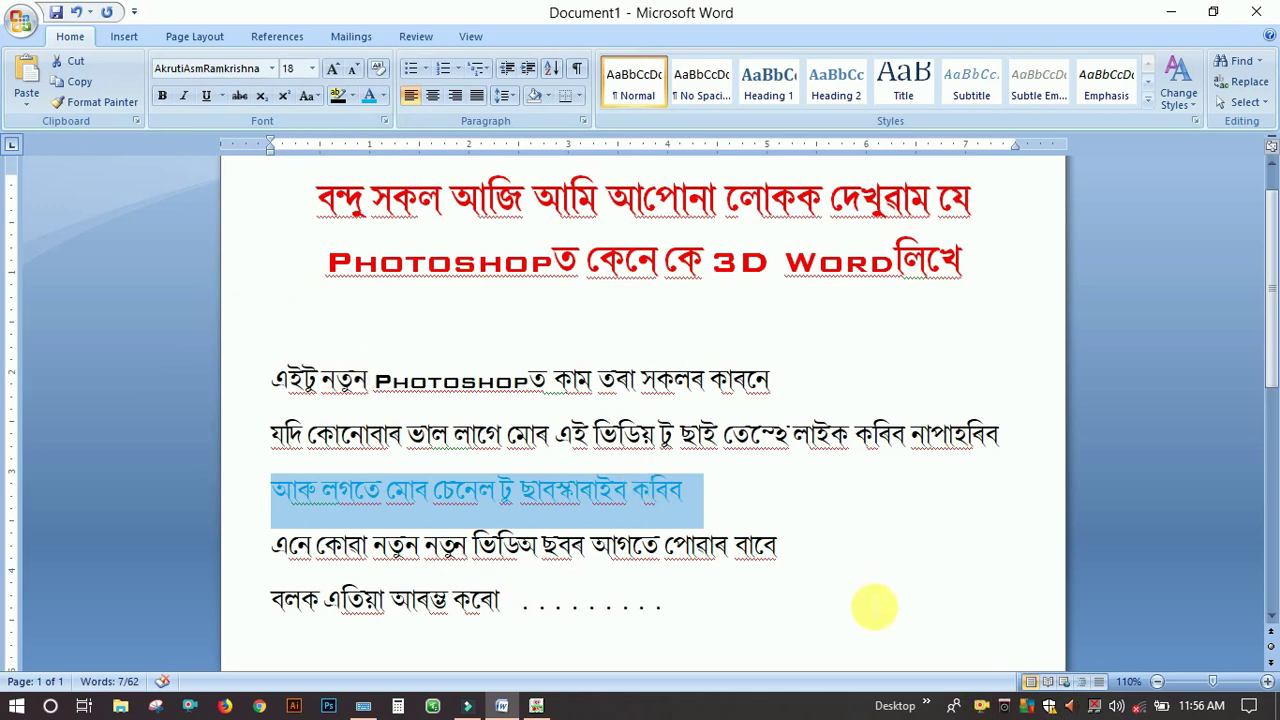
left_click(866, 600)
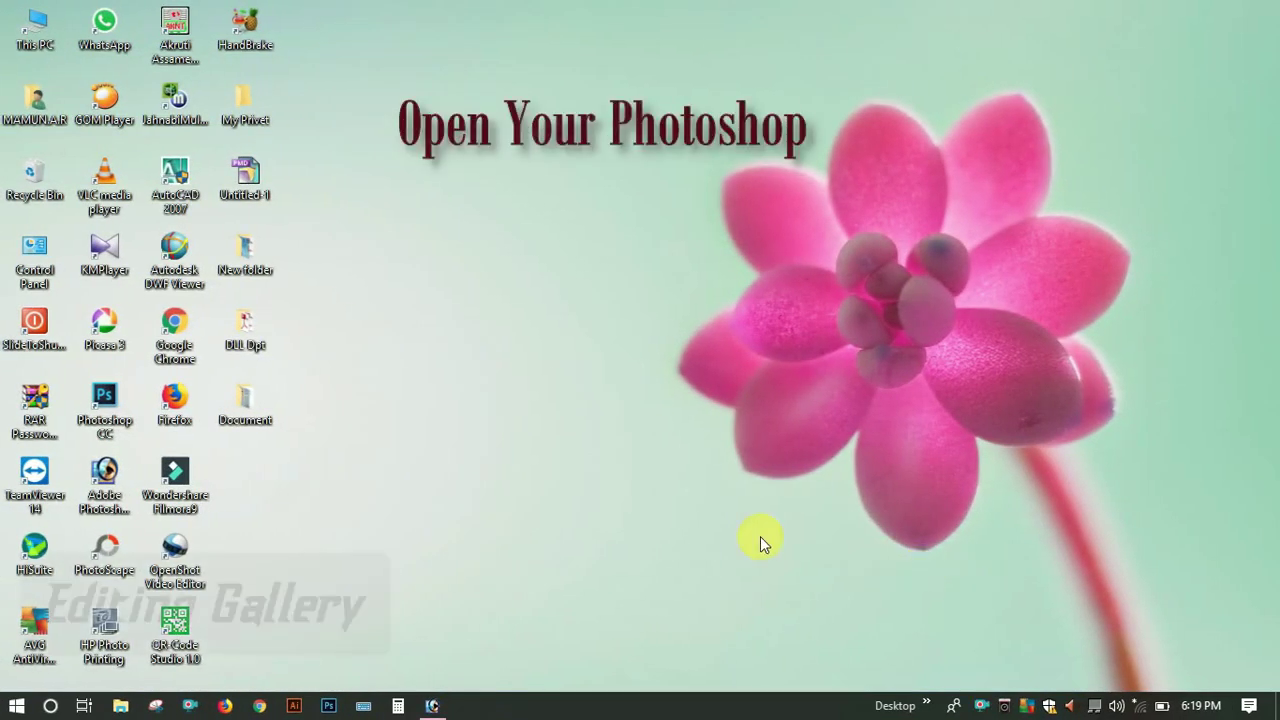
Restore the Adobe Photoshop window from the taskbar.
left_click(432, 705)
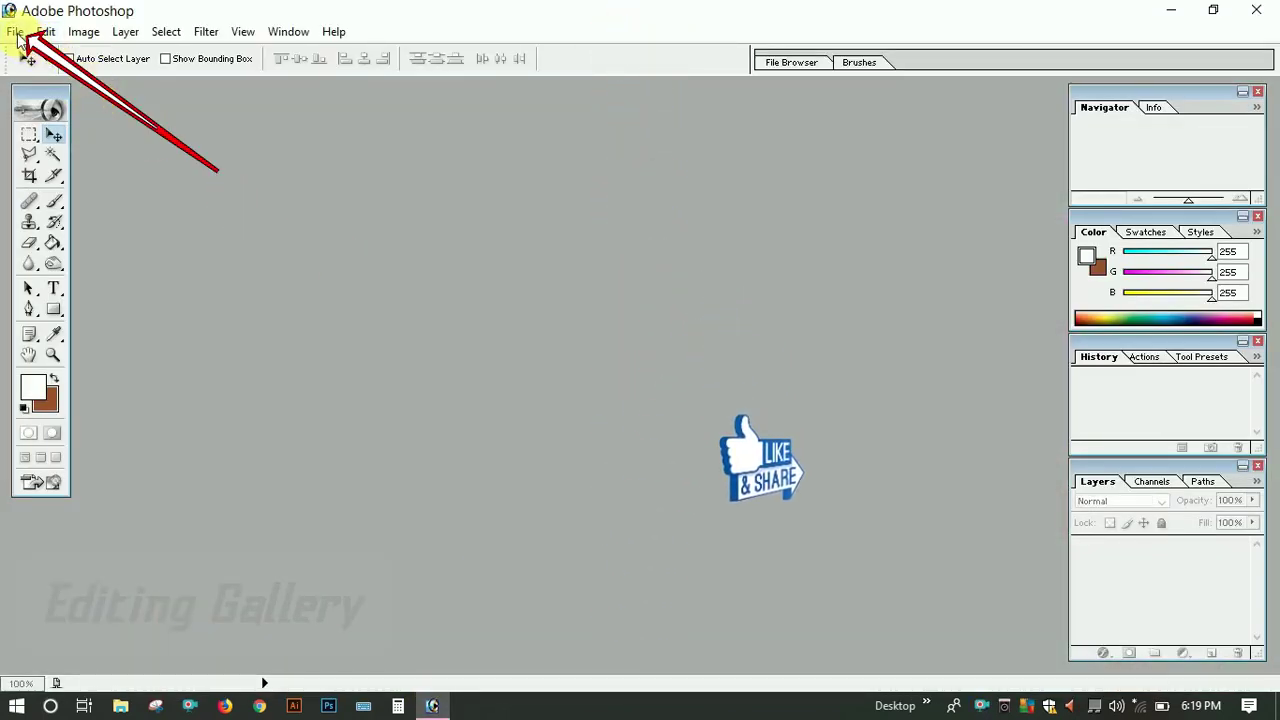
Create a new blank document using the A4 preset size.
left_click(17, 35)
left_click(43, 54)
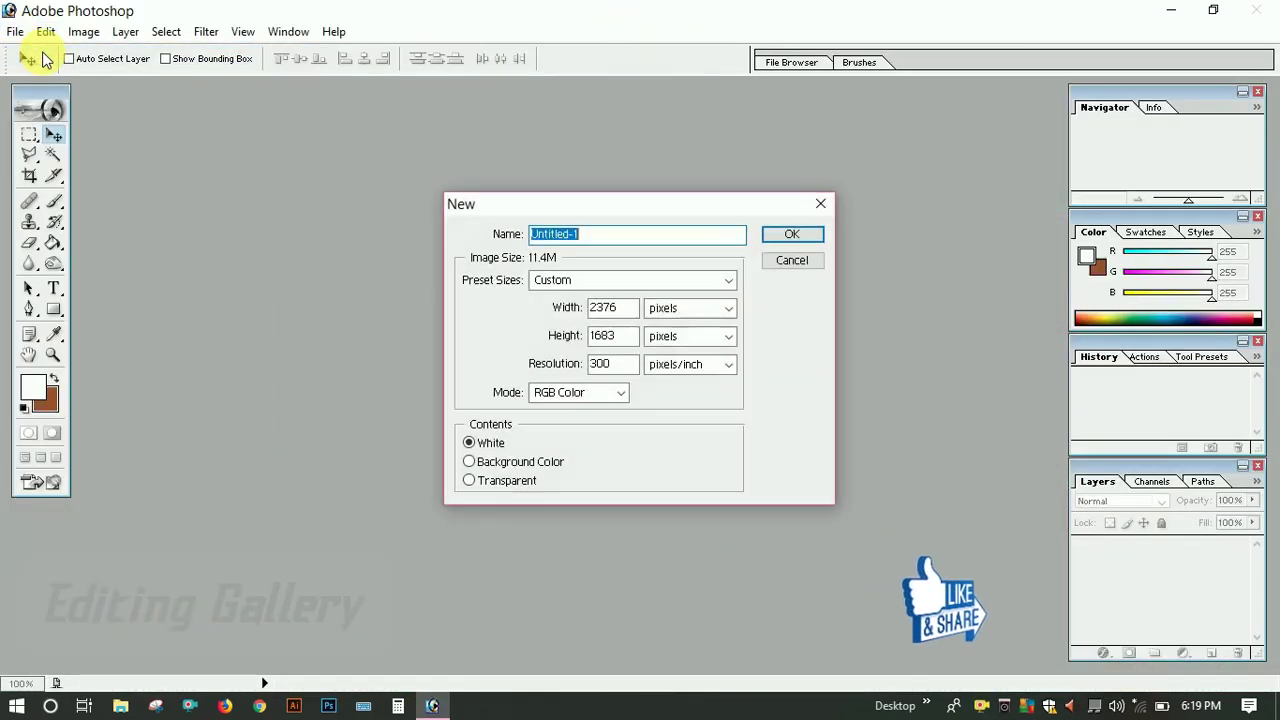
left_click(727, 284)
left_click(592, 412)
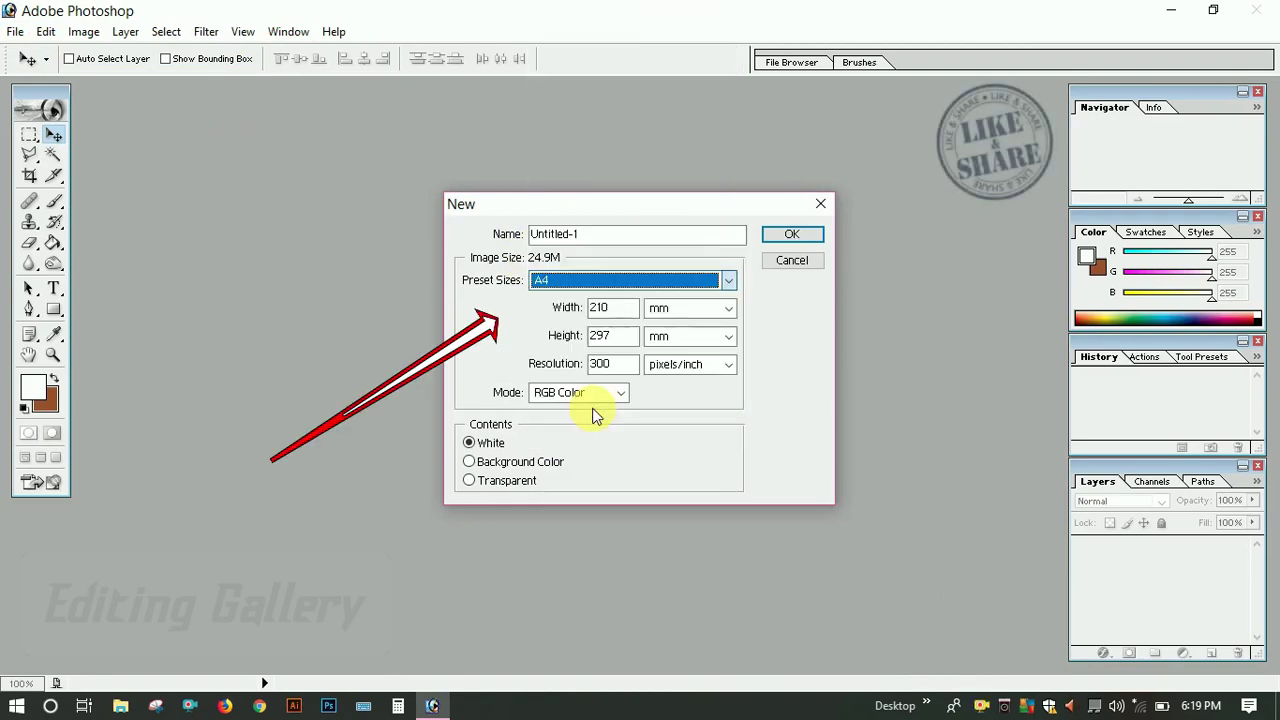
left_click(792, 234)
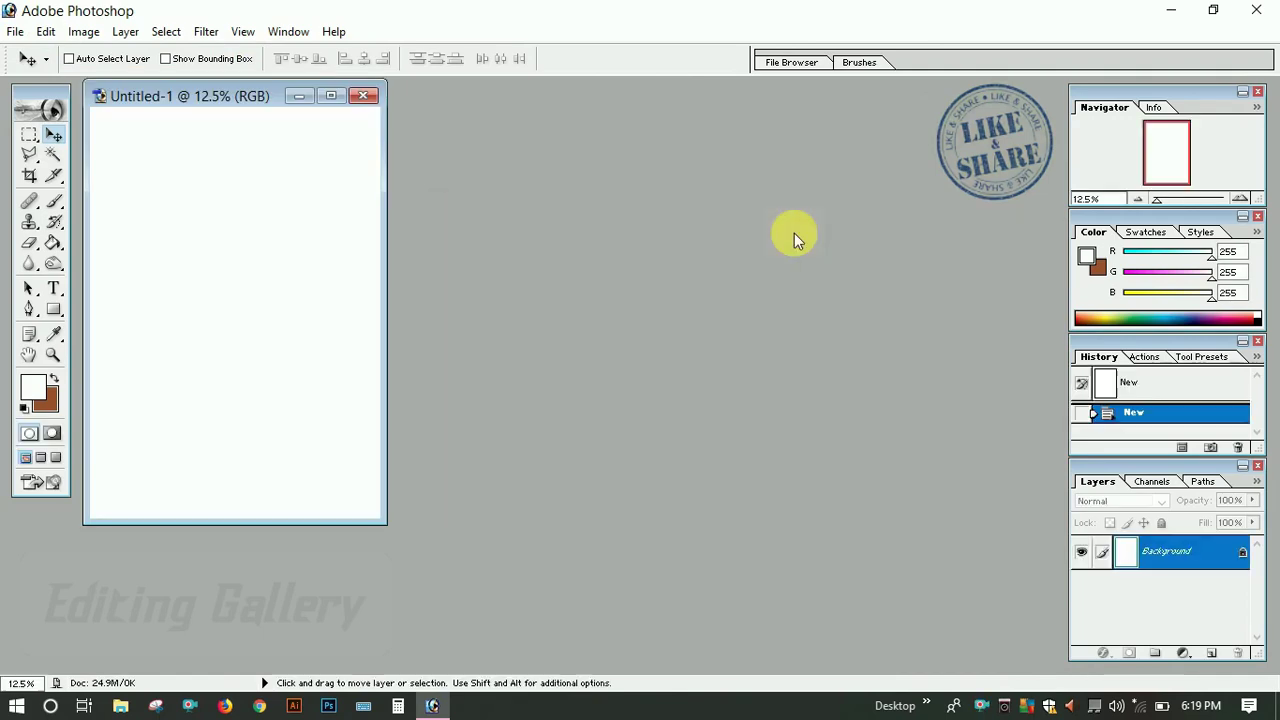
Maximize the Untitled-1 document window and zoom in on the page.
left_click(331, 95)
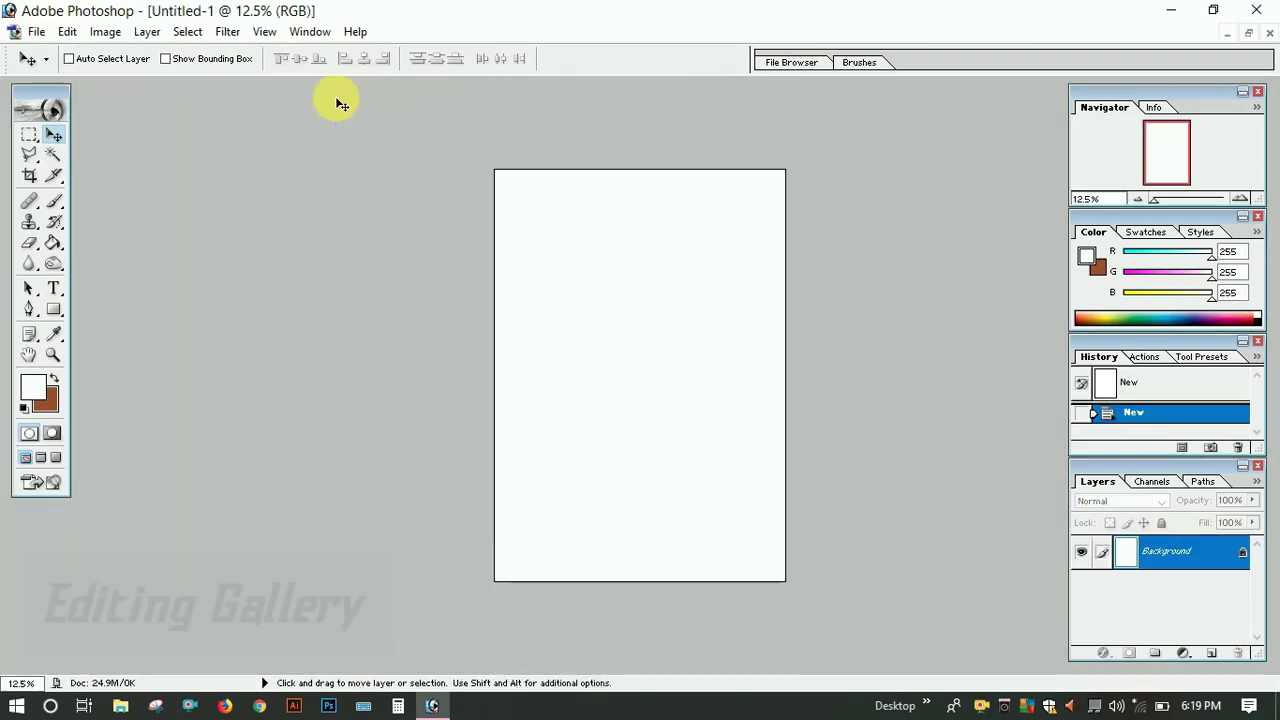
scroll(648, 296, "down", 1)
scroll(648, 296, "up", 2)
scroll(648, 297, "up", 1)
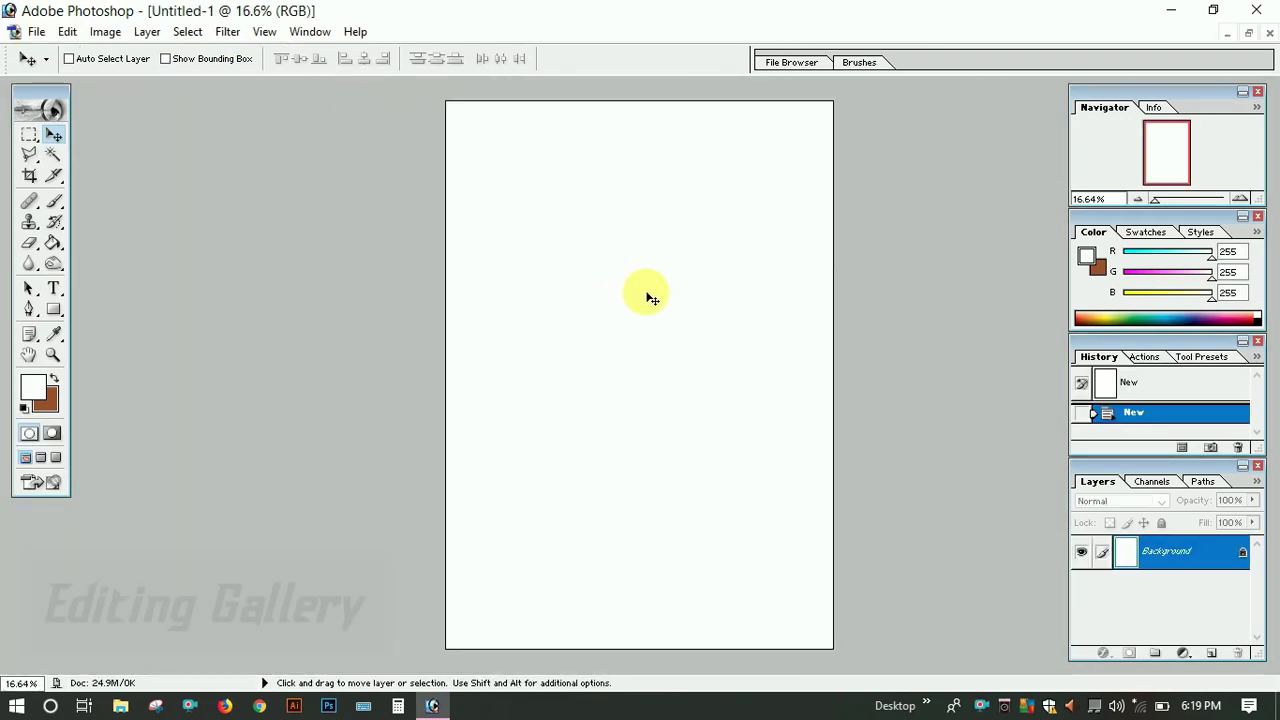
scroll(648, 296, "up", 1)
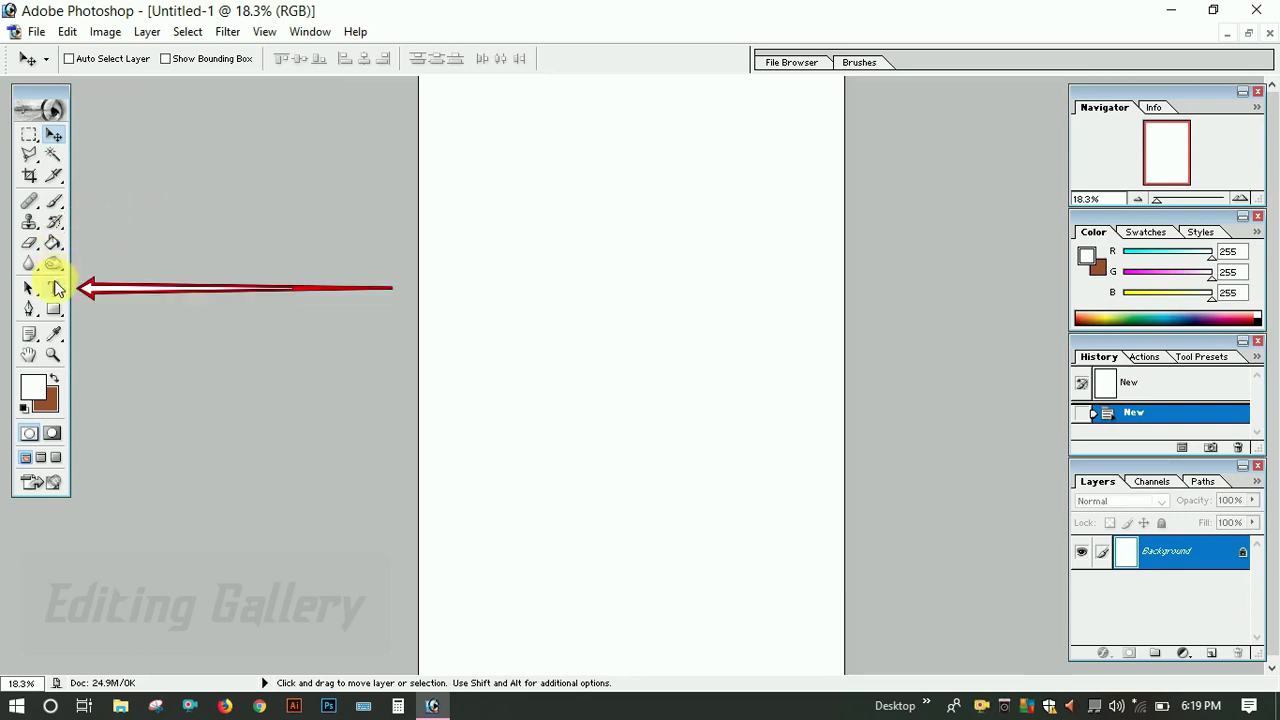
Type 'ASSAM' on the page and set its font to Swis721 Blk BT.
left_click(55, 288)
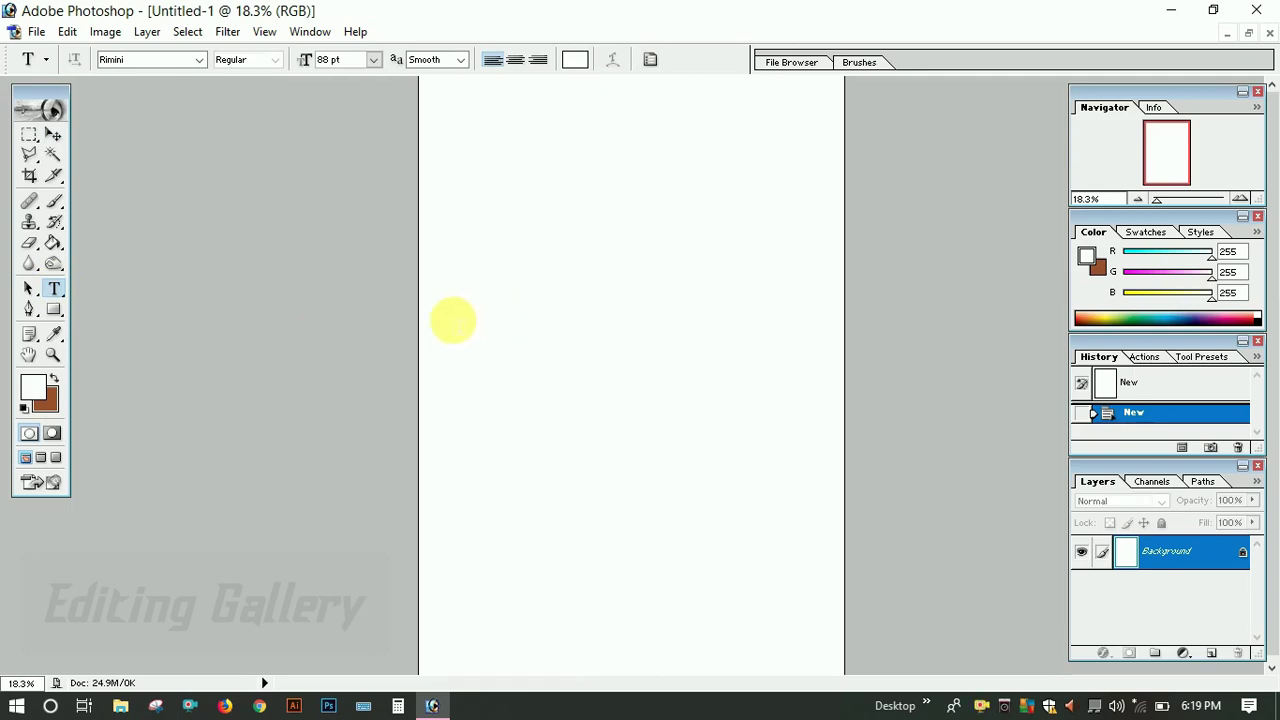
left_click(451, 317)
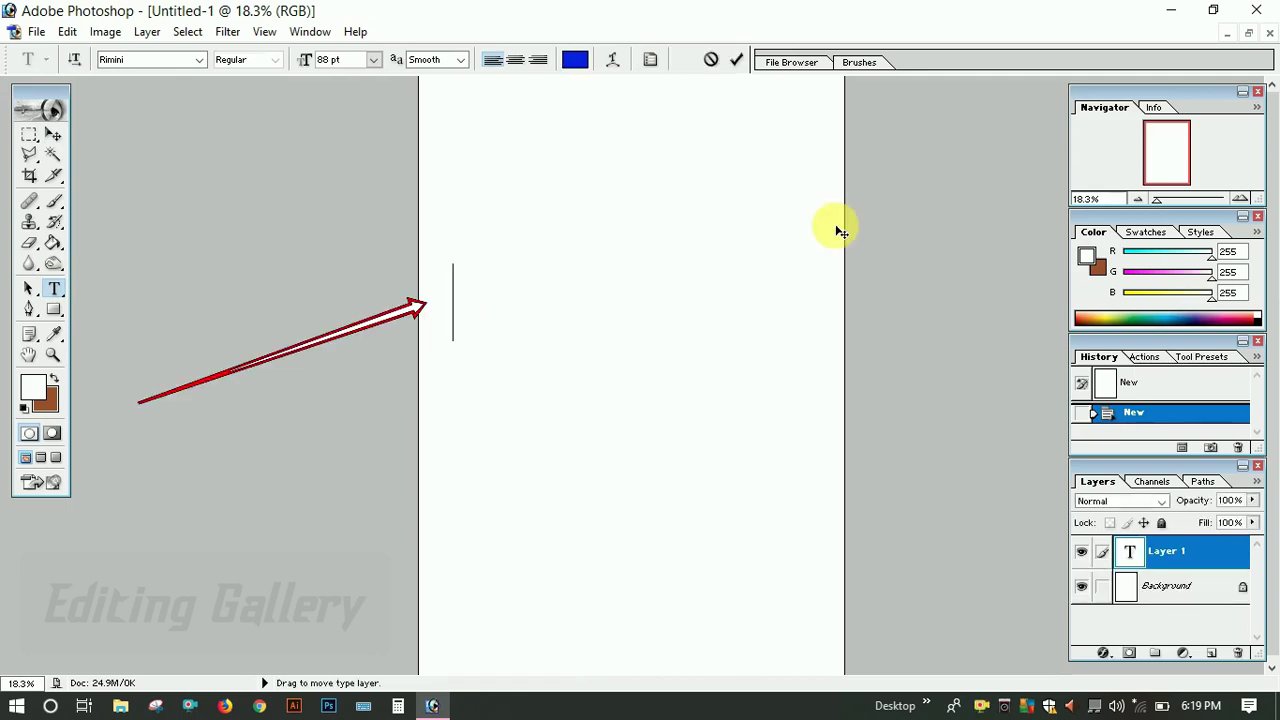
type("A")
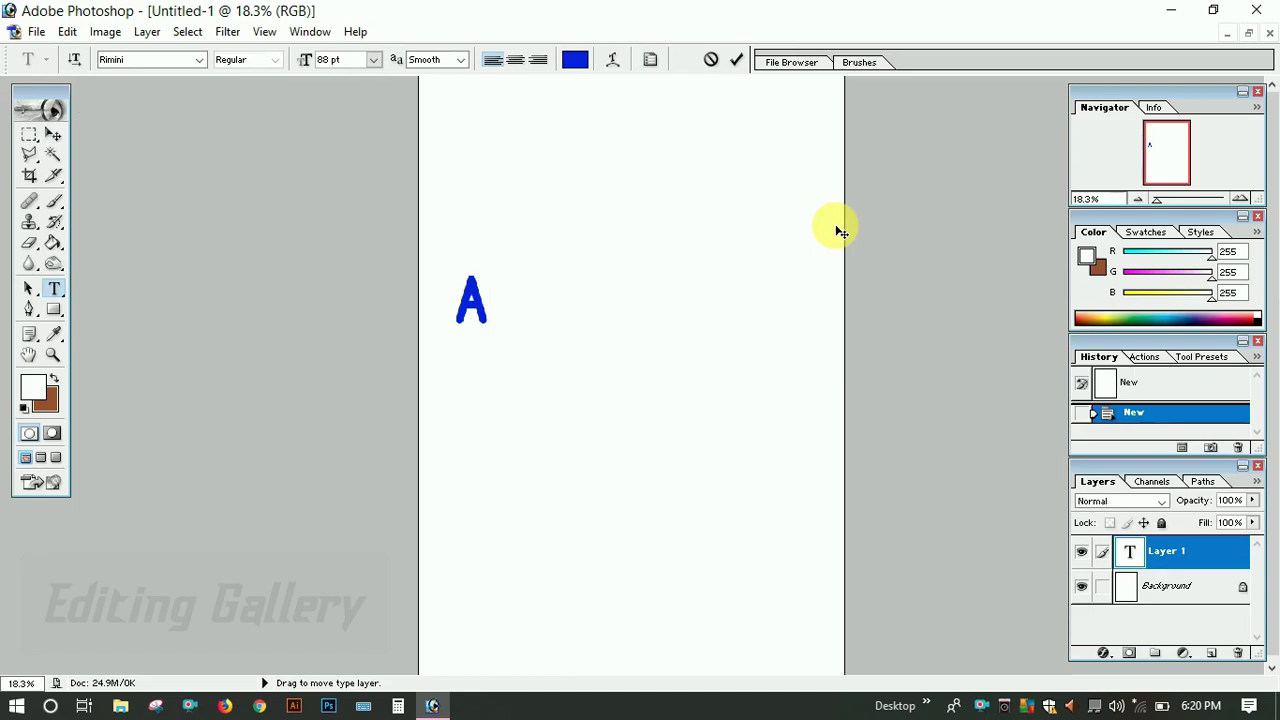
type("SSAM")
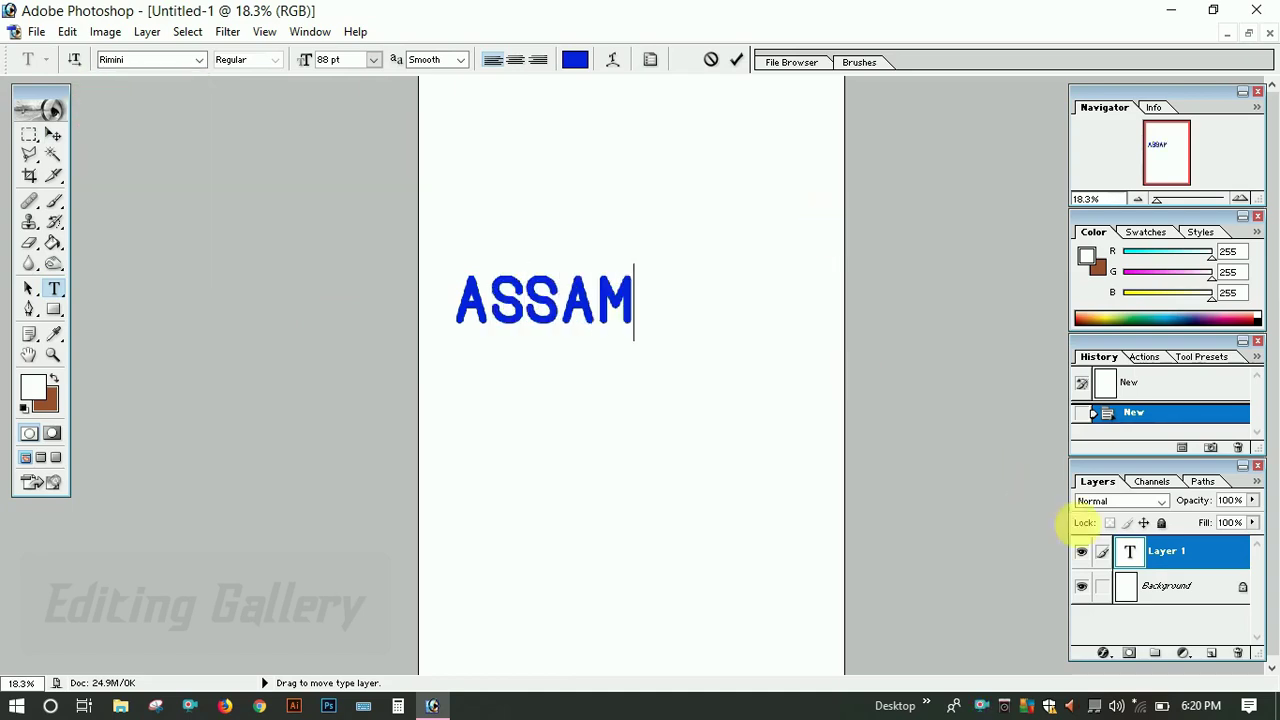
left_click(1130, 552)
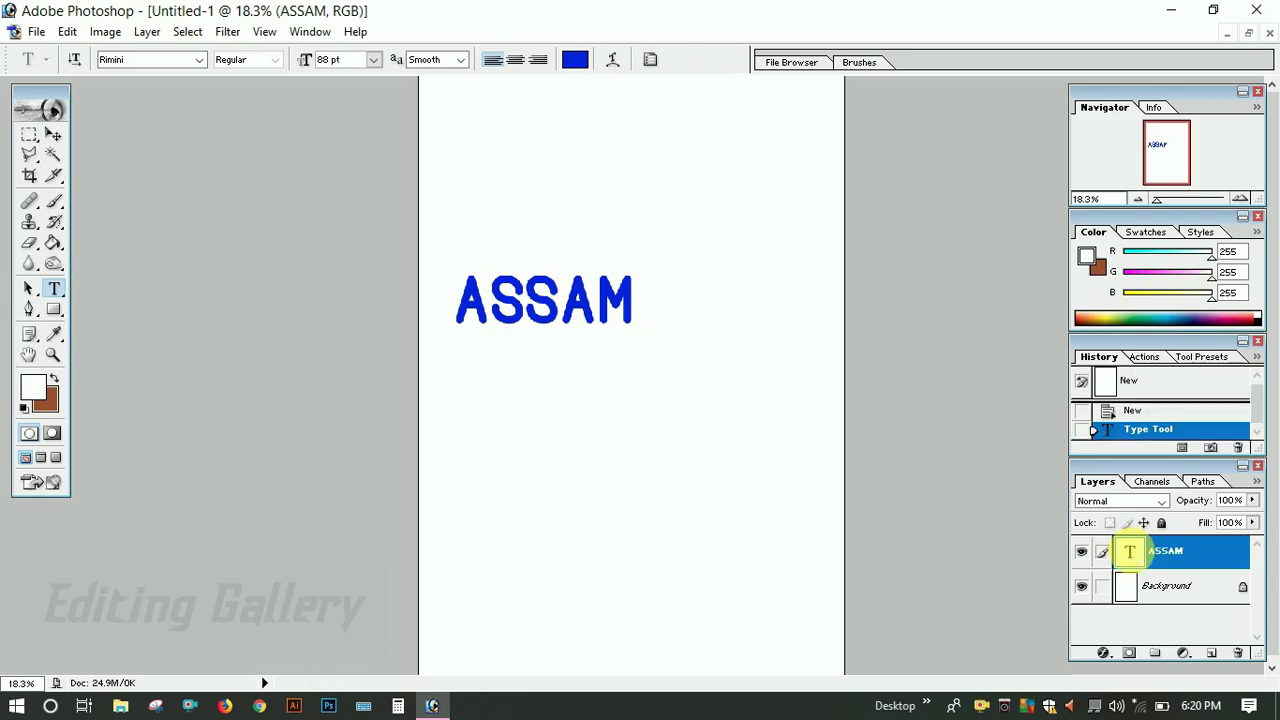
double_click(1130, 552)
left_click(148, 62)
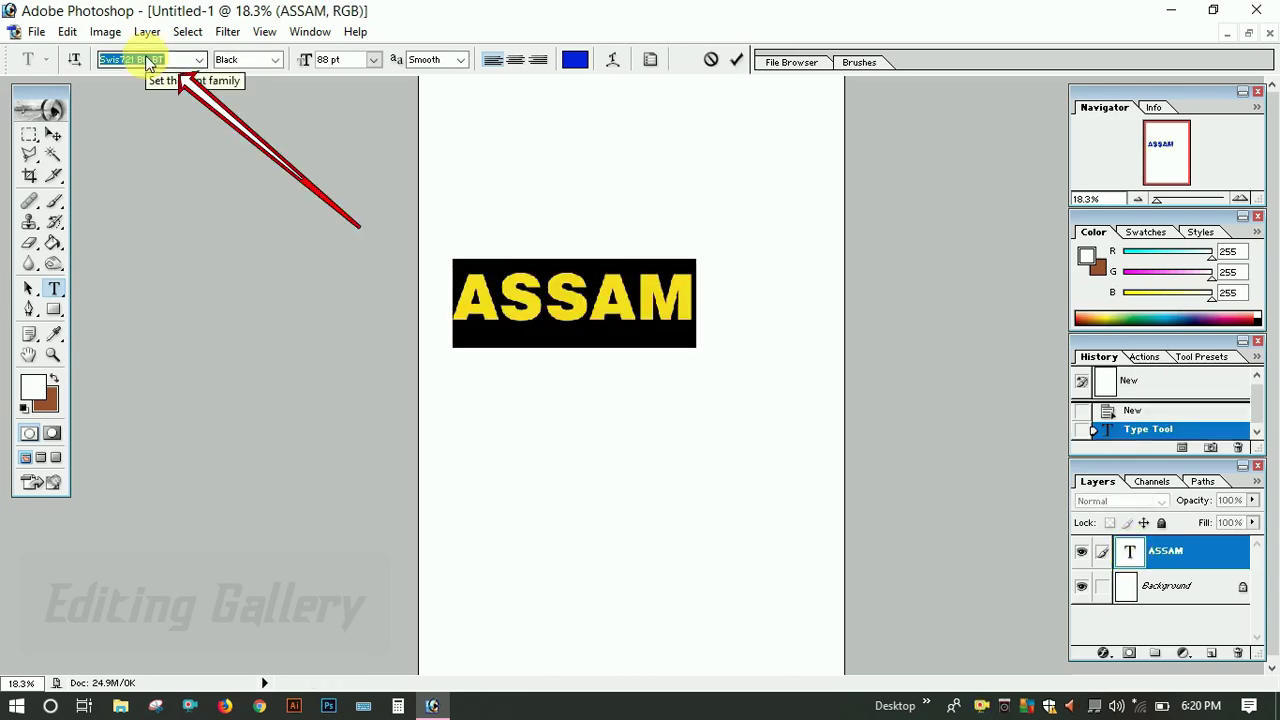
left_click(148, 62)
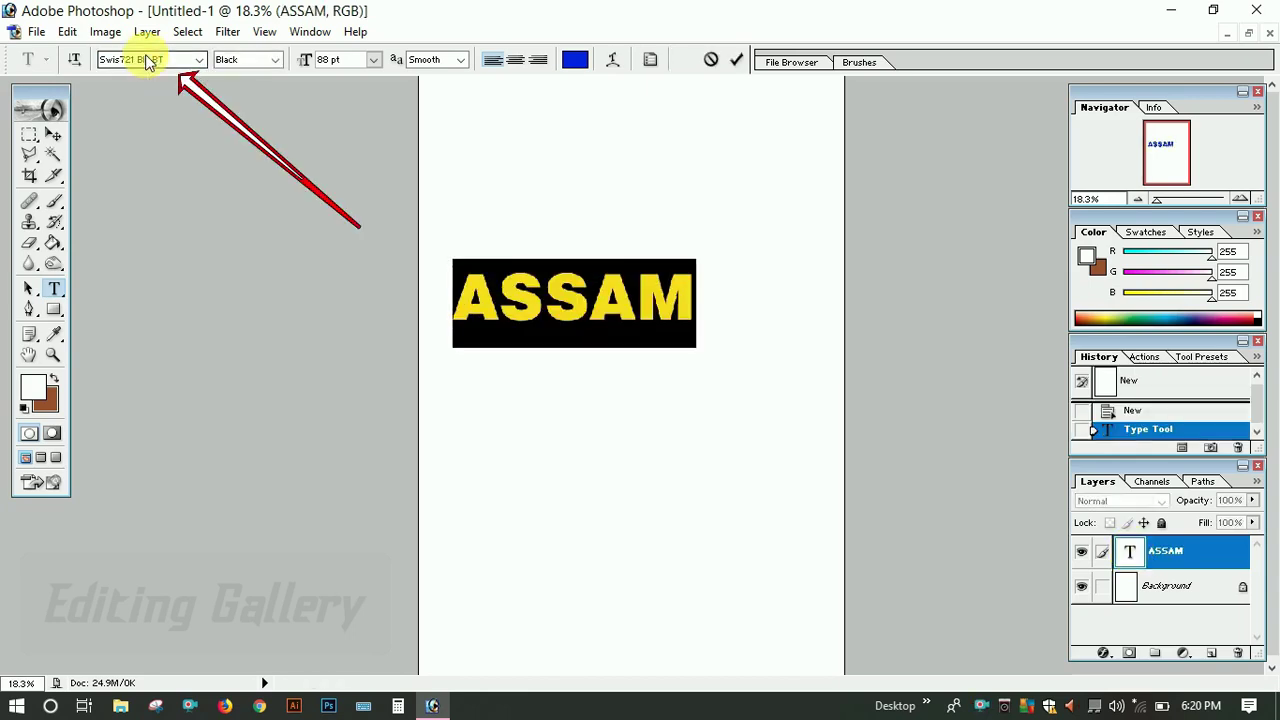
Scale the ASSAM text to about 150% and move it higher on the page.
left_click(52, 136)
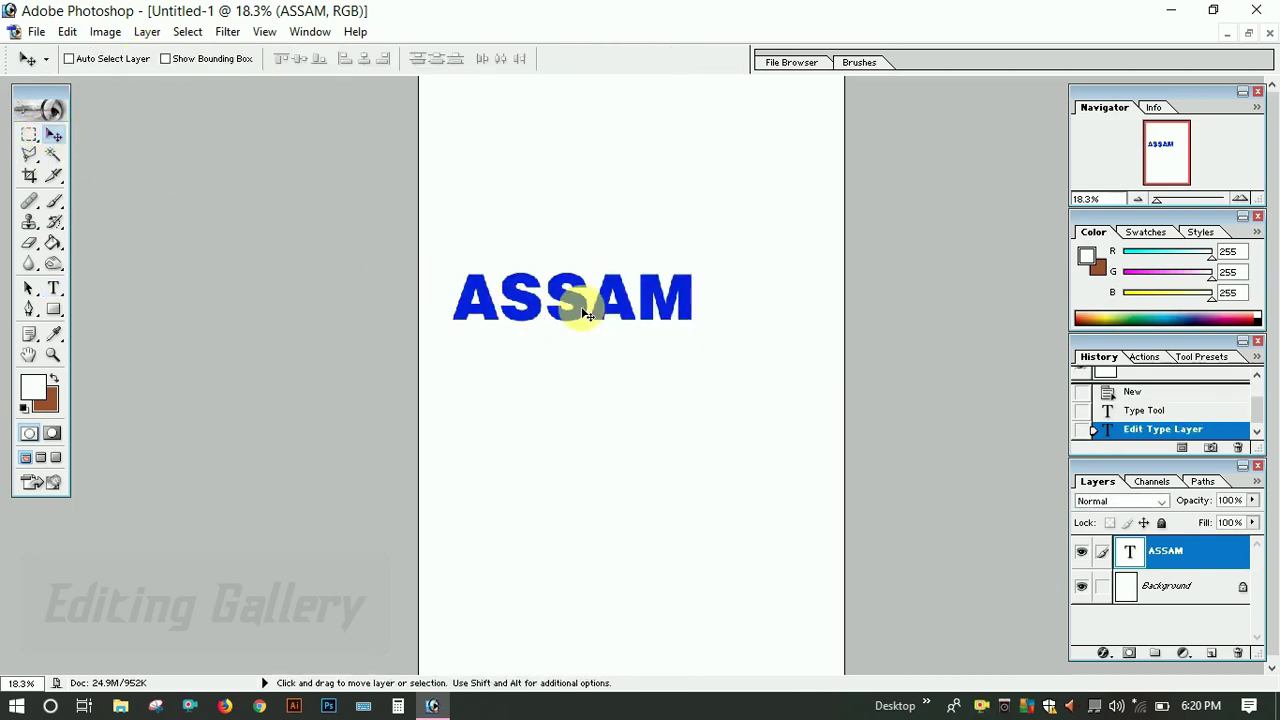
key("ctrl+t")
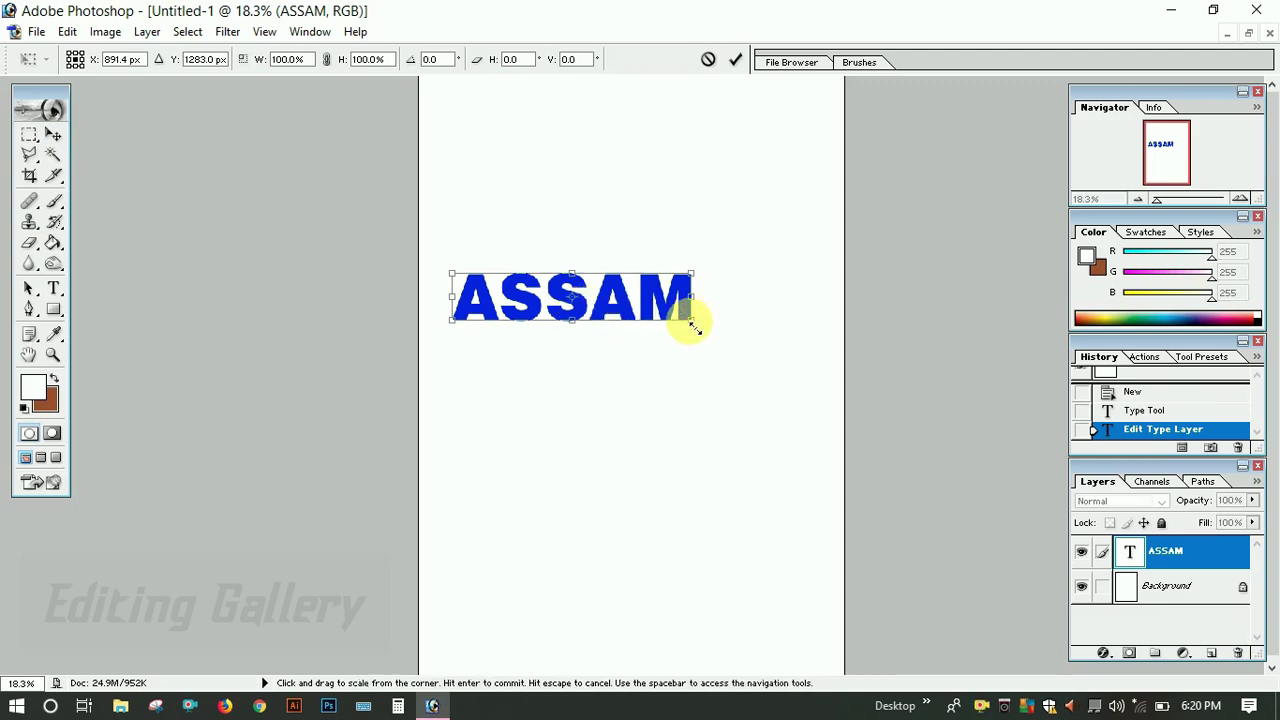
left_click_drag(694, 327, 806, 459)
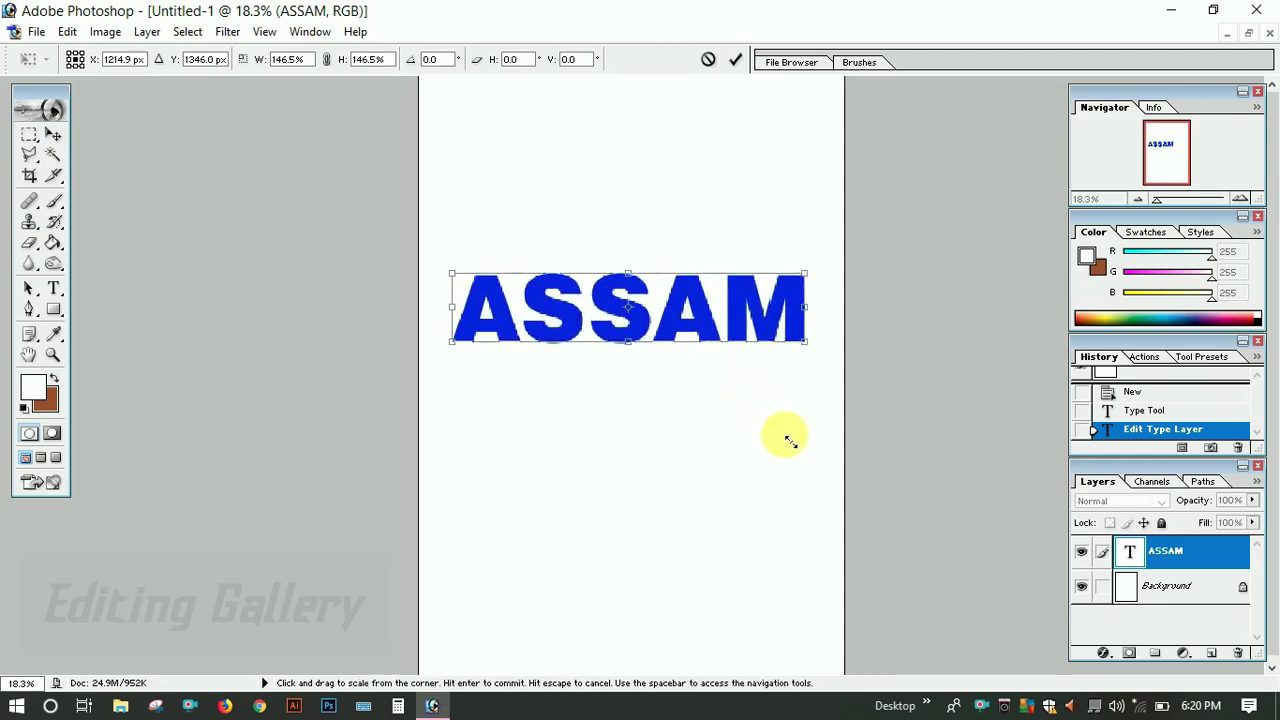
left_click_drag(686, 322, 683, 276)
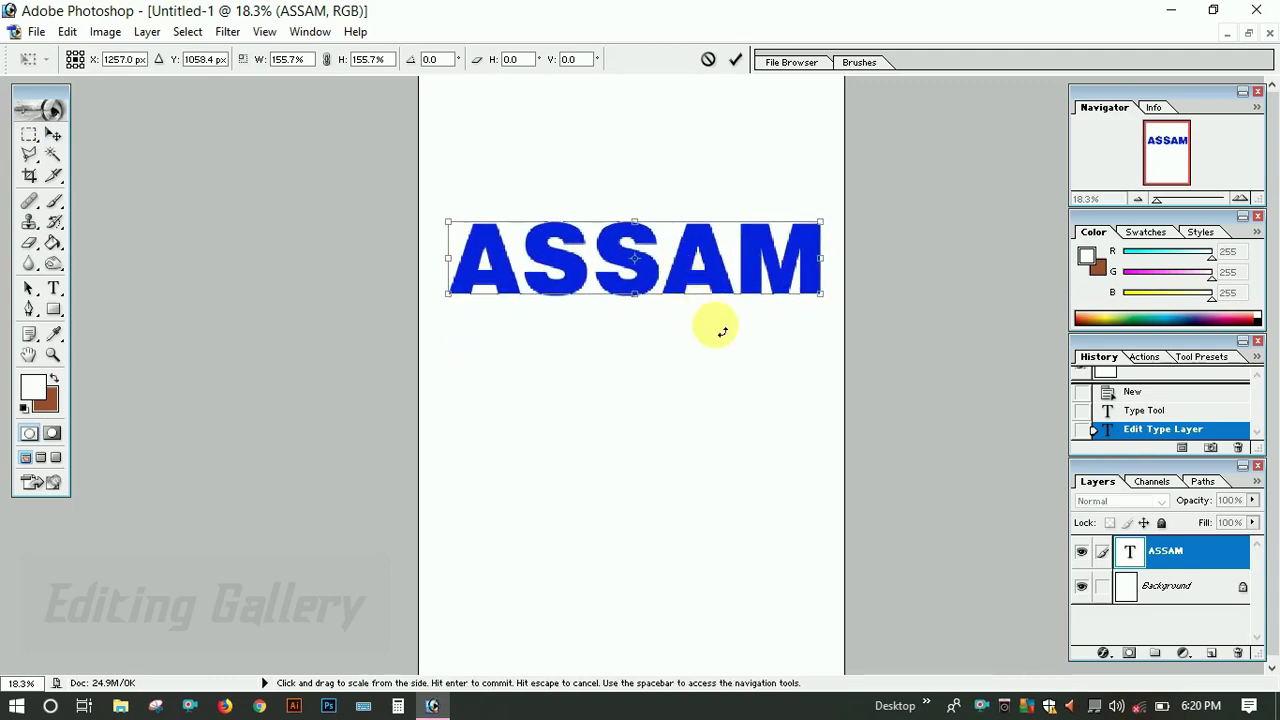
key("Return")
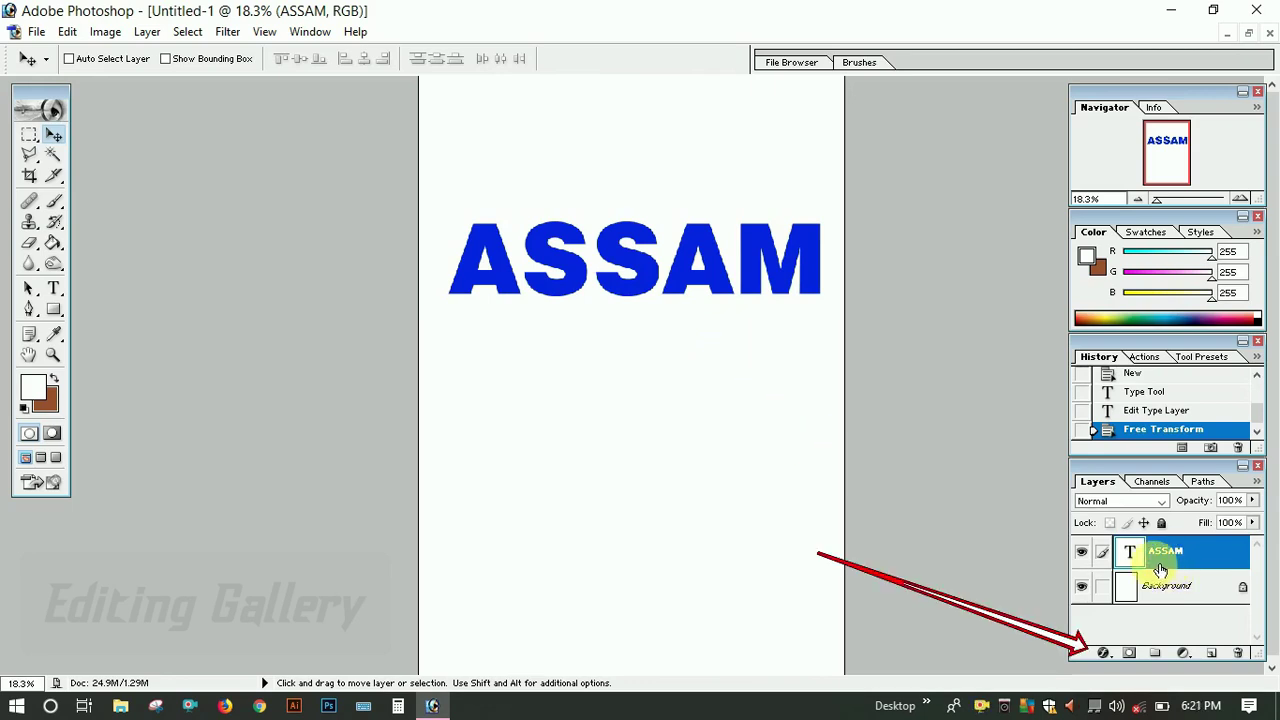
Add a Bevel and Emboss layer style to the ASSAM text.
left_click(1109, 656)
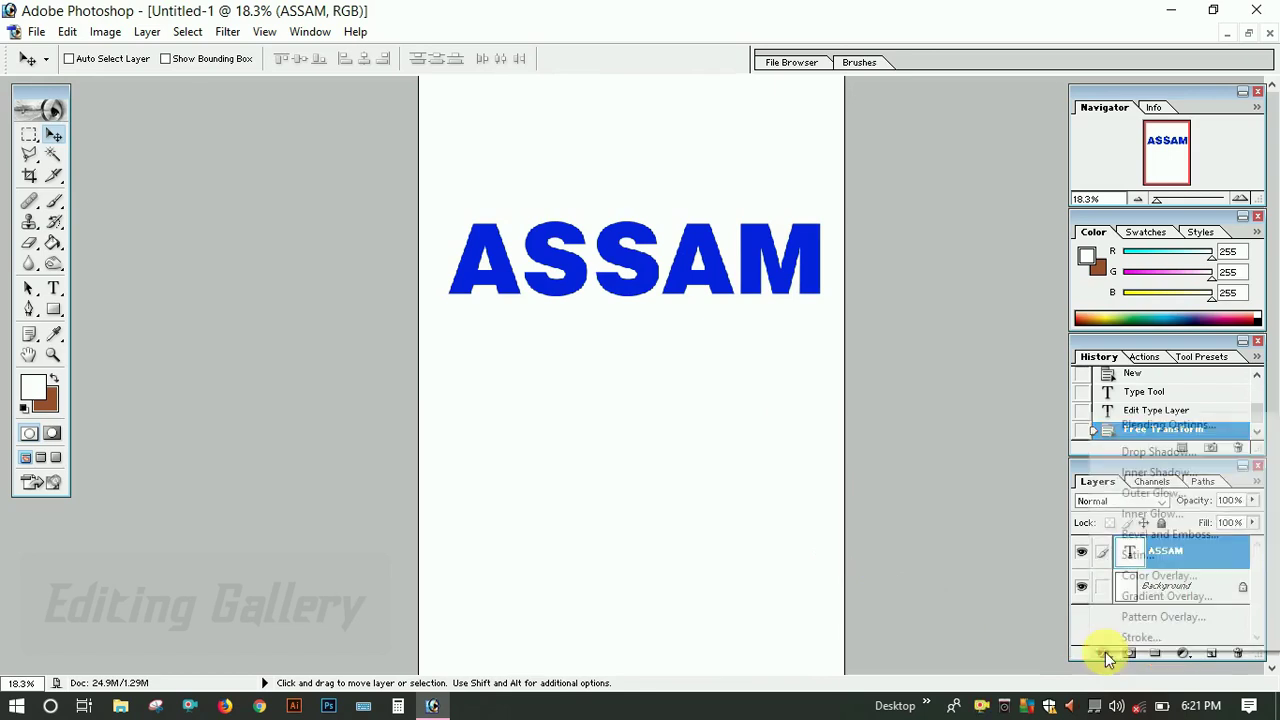
left_click(1153, 535)
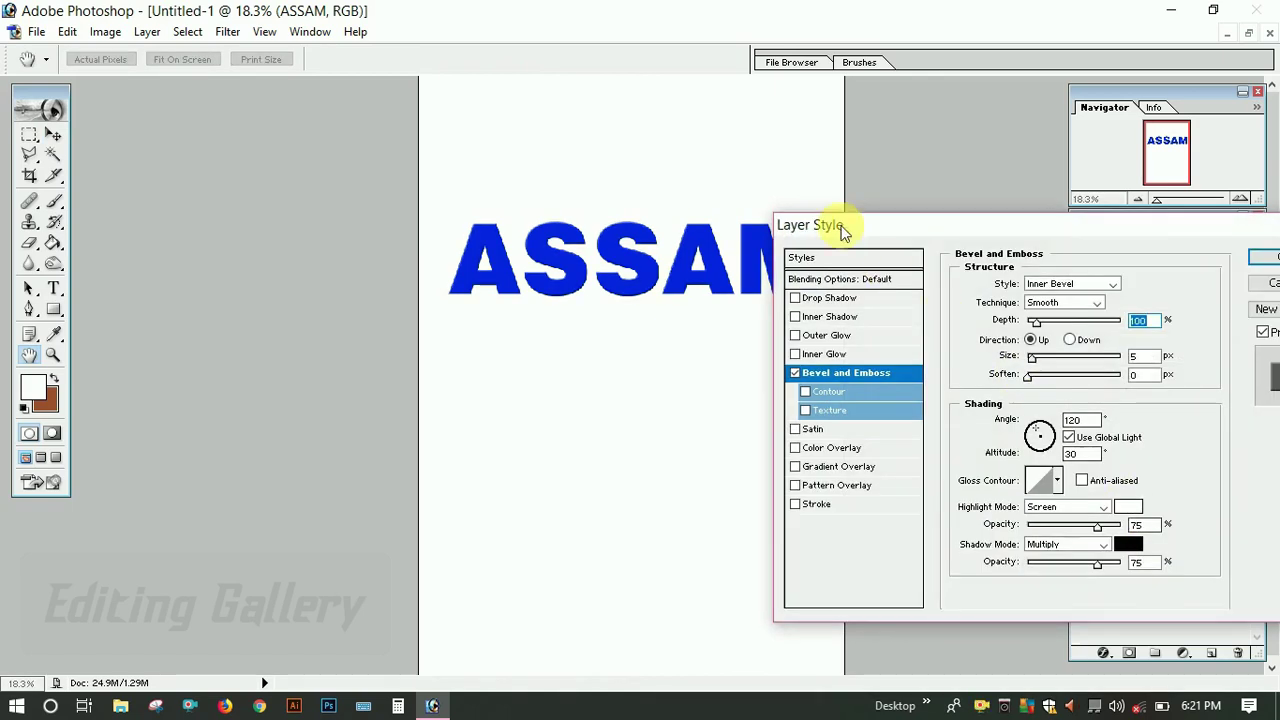
mouse_move(893, 228)
left_mouse_down()
mouse_move(752, 288)
mouse_move(484, 291)
mouse_move(436, 348)
left_mouse_up()
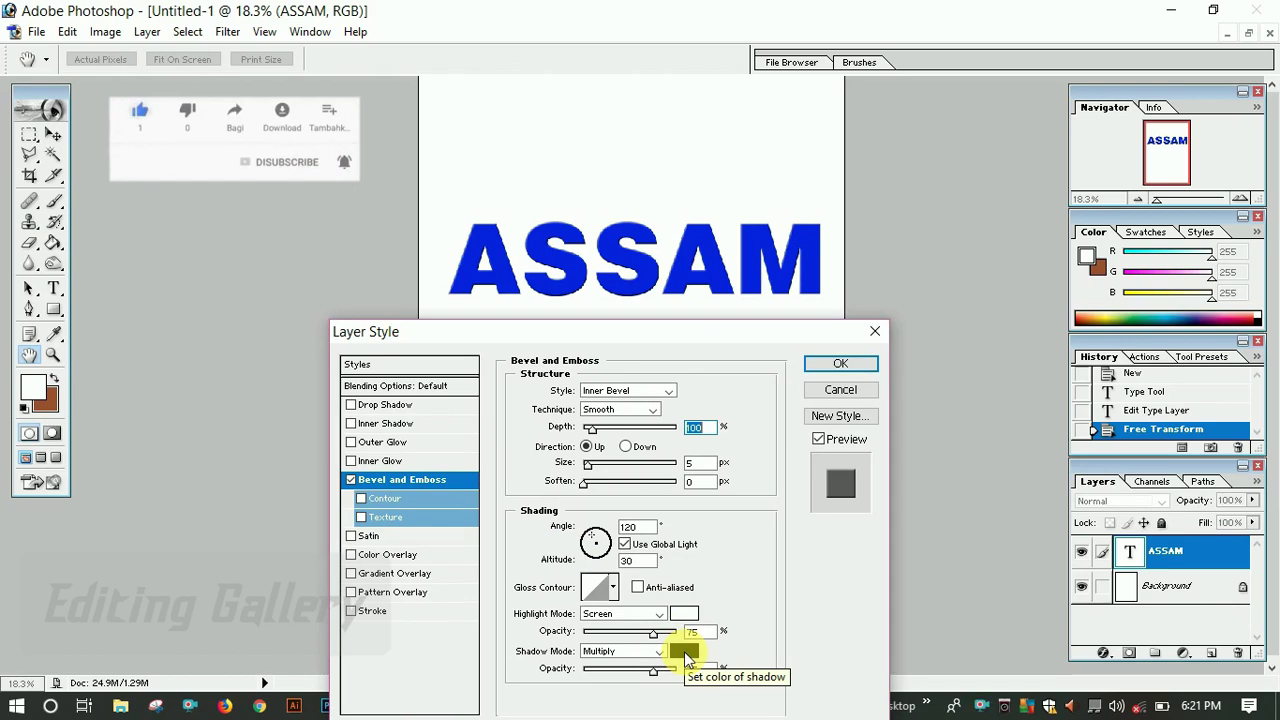
Set the bevel's shadow mode colour to dark navy.
left_click(684, 655)
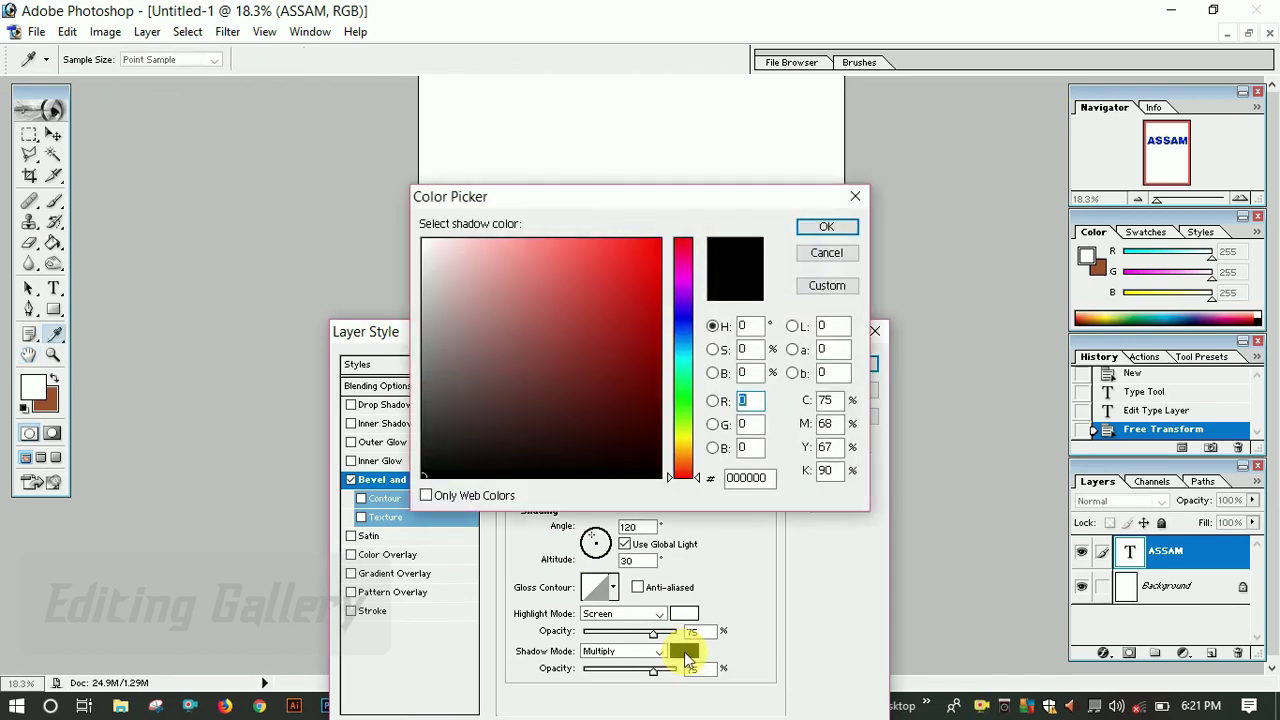
left_click(684, 319)
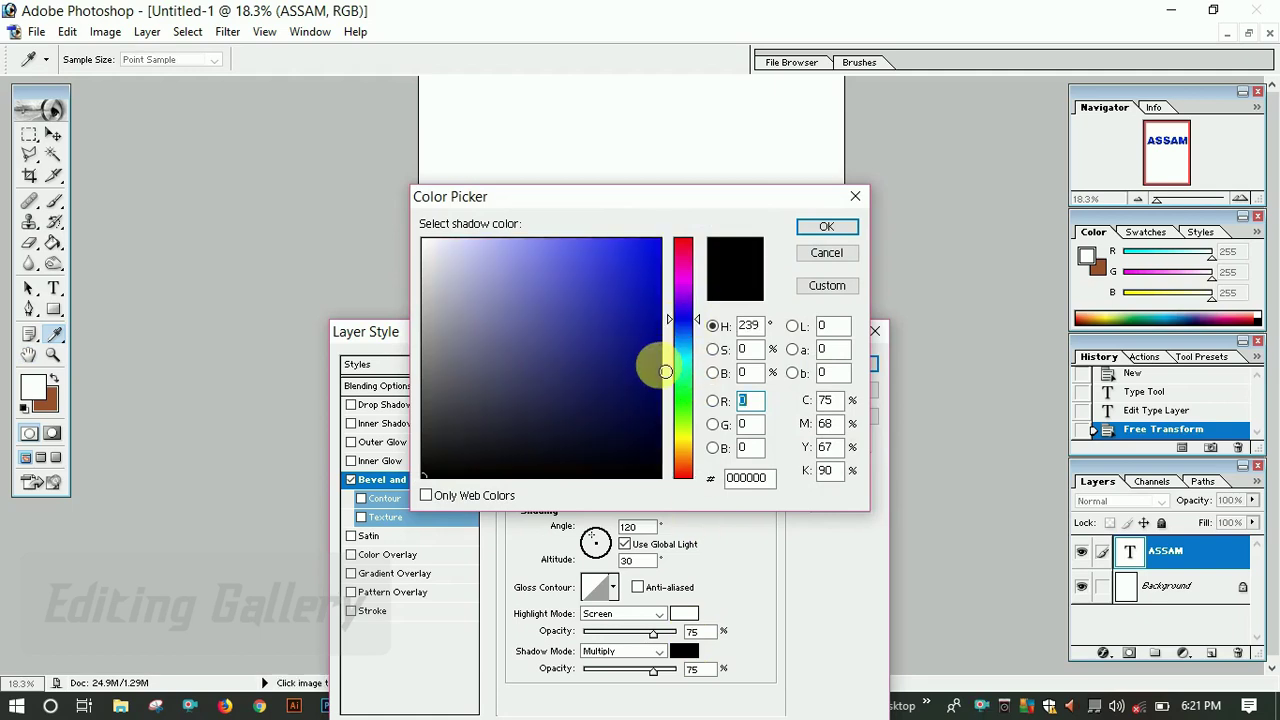
left_click(658, 367)
left_click(824, 225)
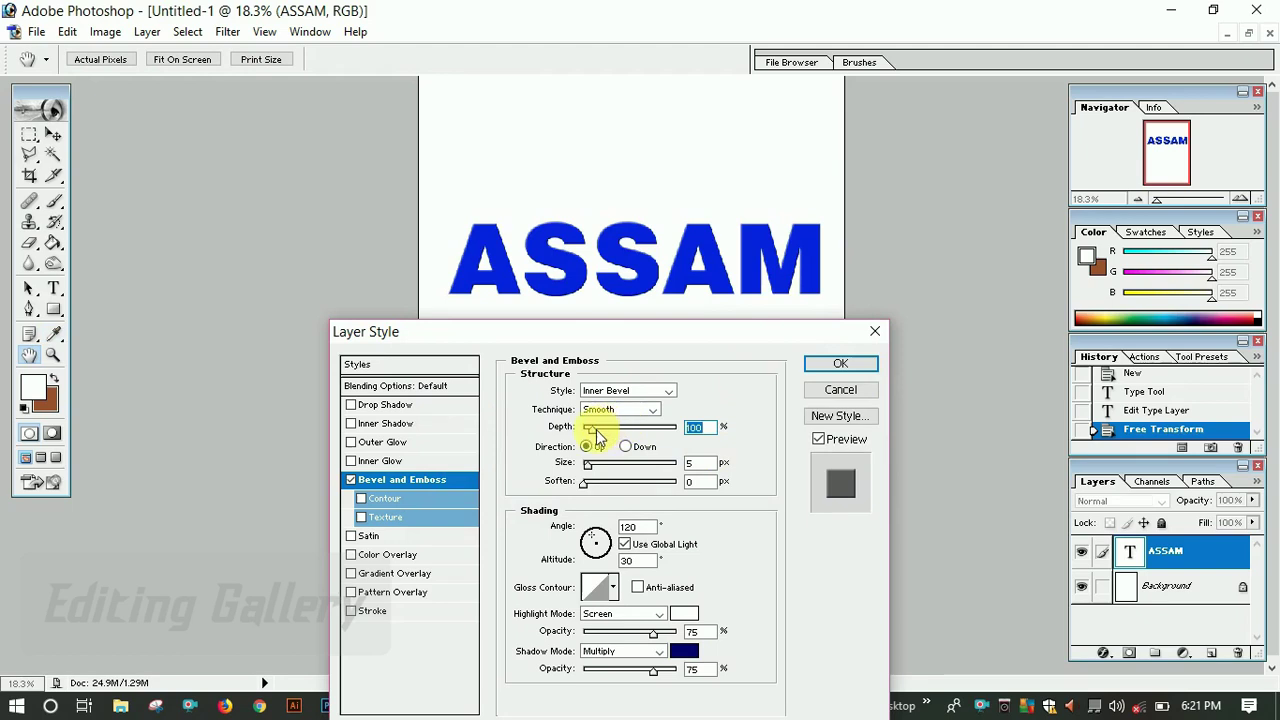
Raise the bevel Depth to 520% with rough Size and Soften increases.
left_click_drag(590, 428, 611, 428)
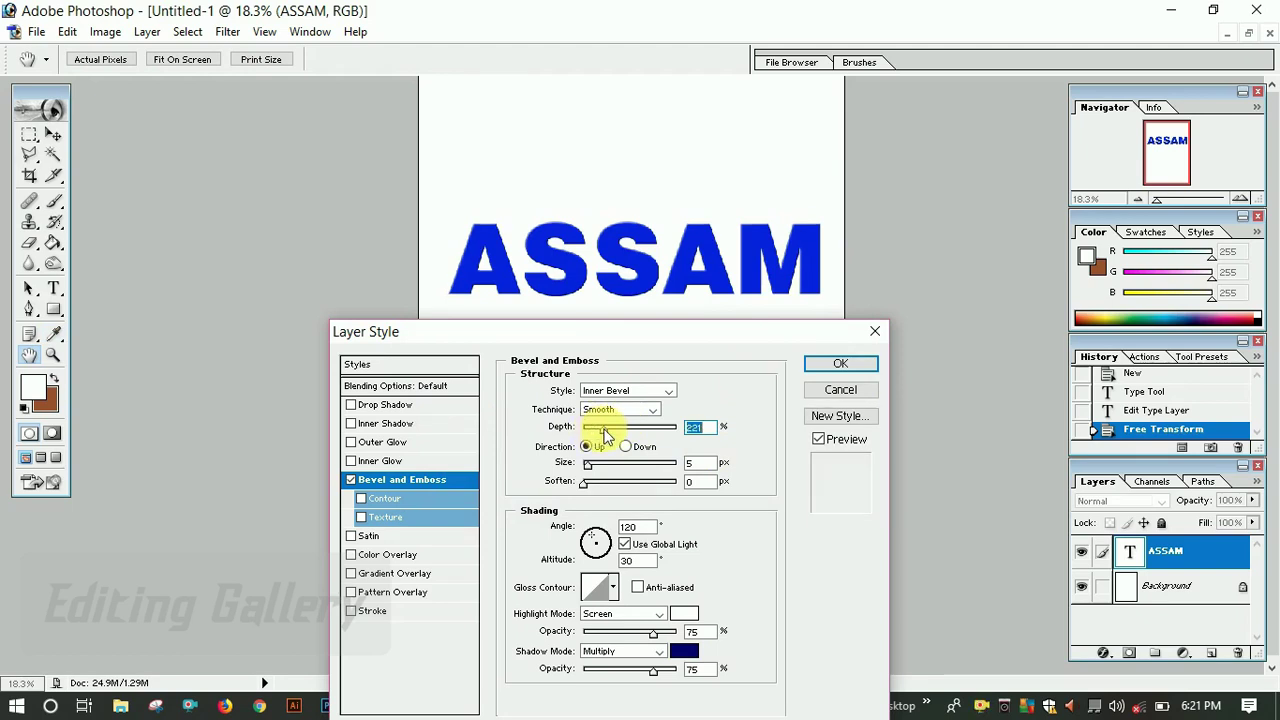
left_click_drag(612, 428, 651, 436)
left_click_drag(589, 466, 610, 466)
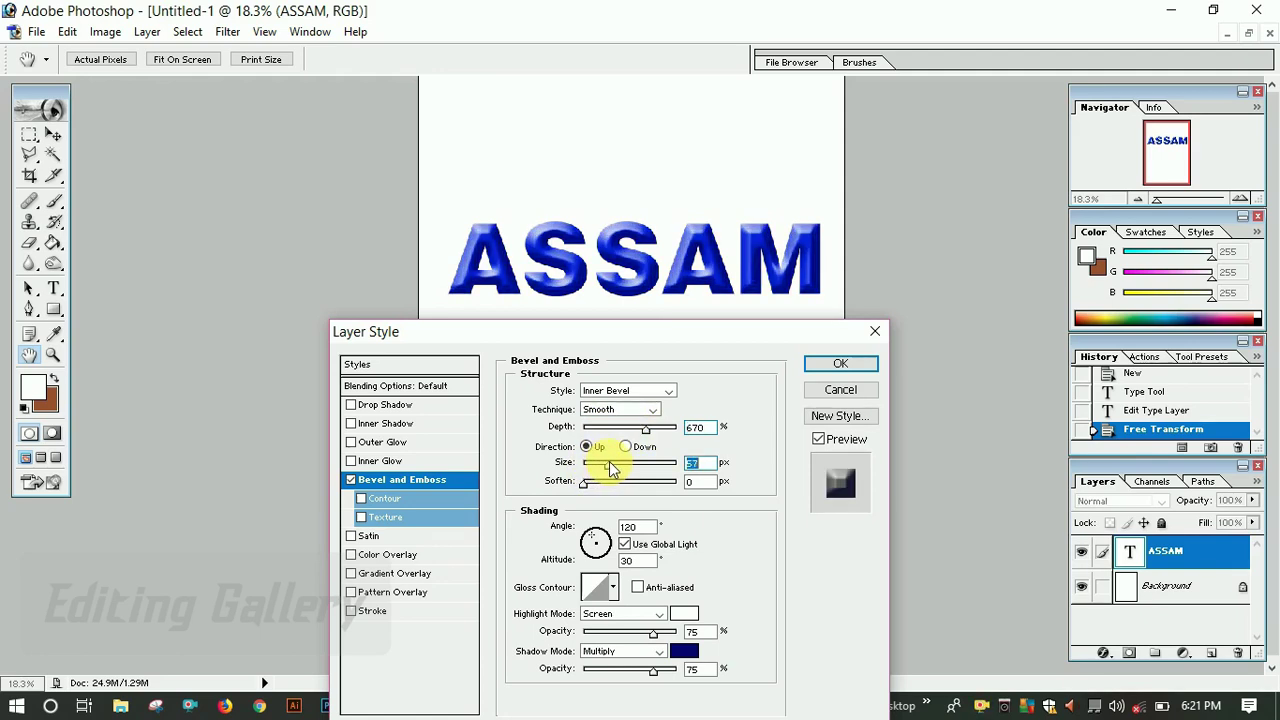
left_click_drag(611, 468, 600, 488)
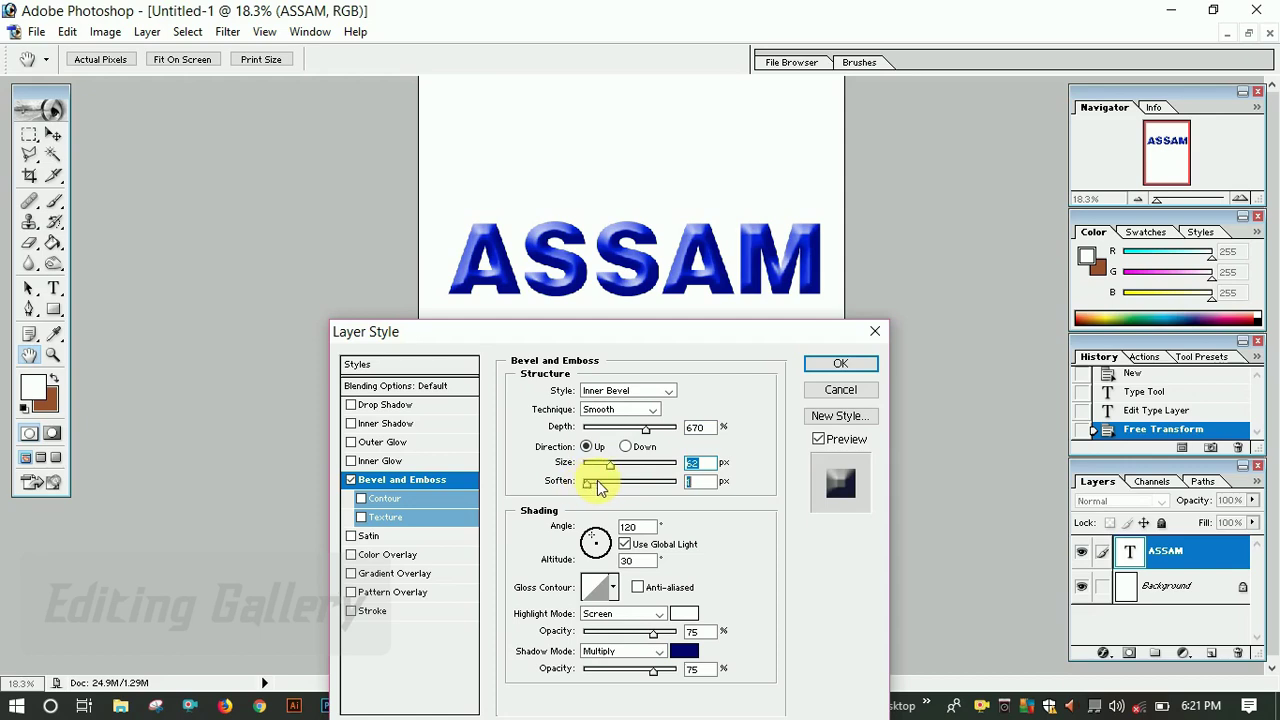
left_click_drag(600, 488, 620, 486)
mouse_move(645, 428)
left_mouse_down()
mouse_move(676, 427)
mouse_move(633, 433)
left_mouse_up()
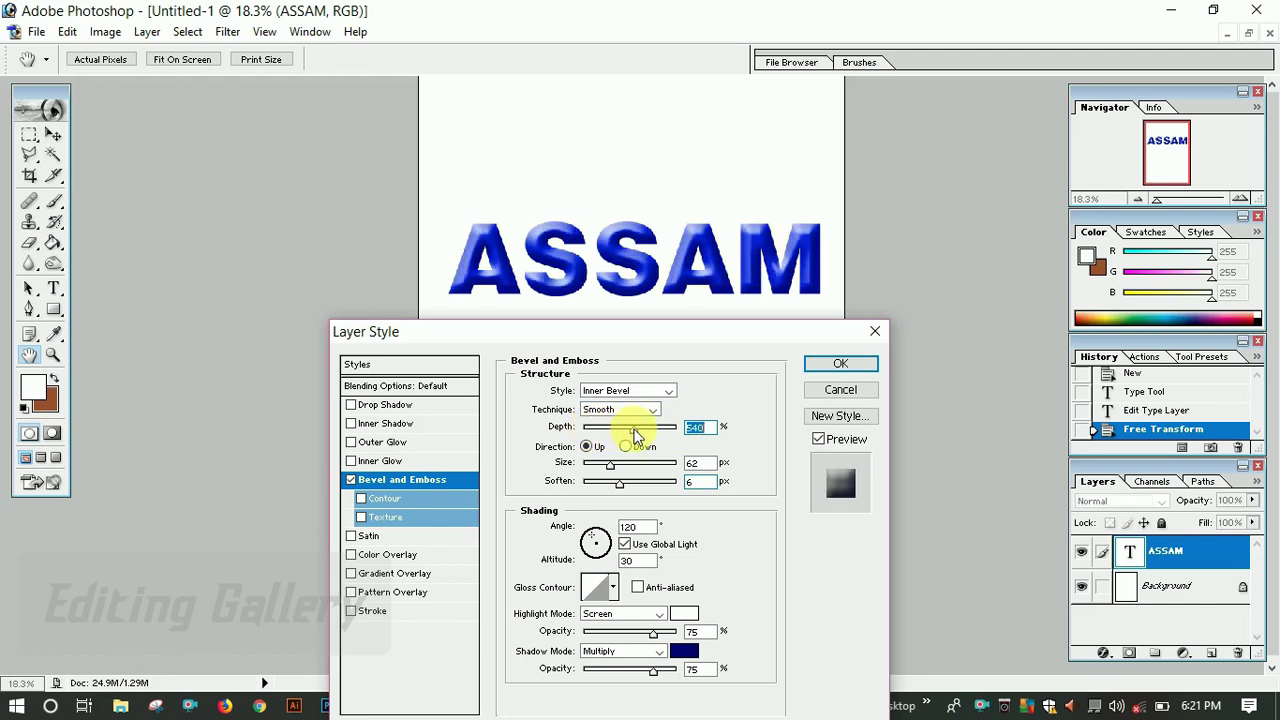
mouse_move(633, 433)
left_mouse_down()
mouse_move(673, 436)
mouse_move(658, 441)
left_mouse_up()
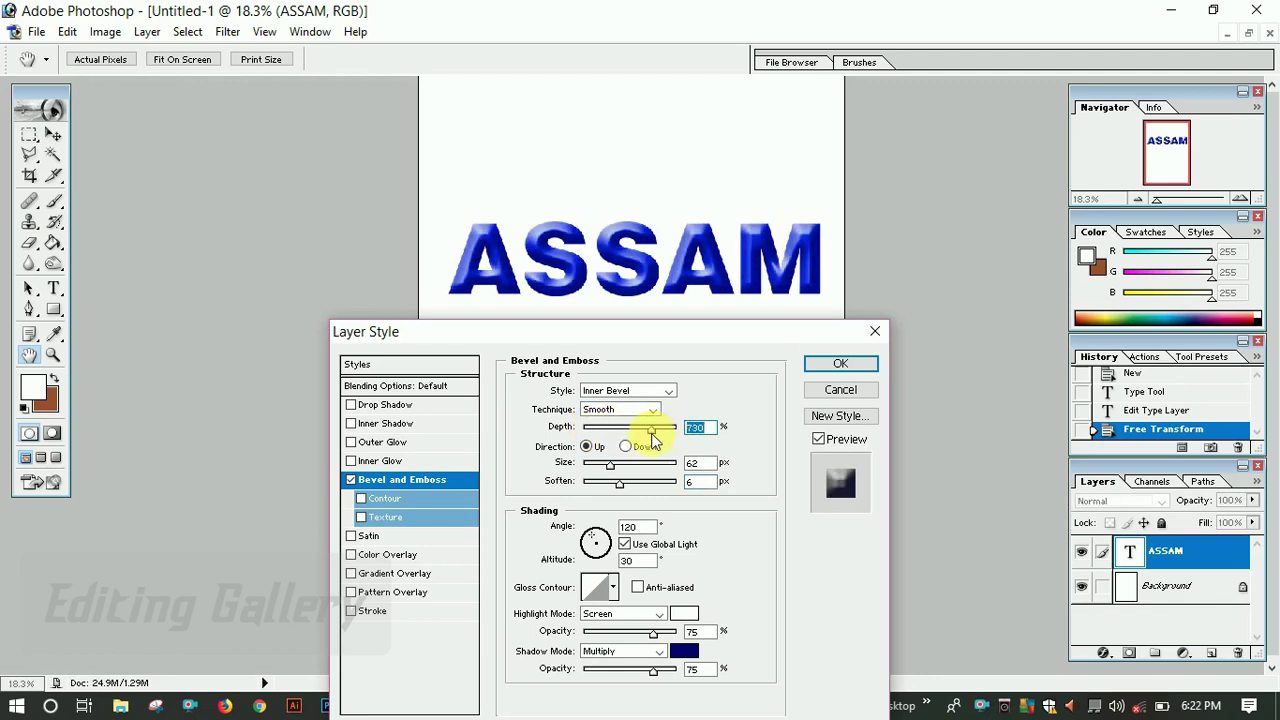
left_click_drag(650, 436, 634, 435)
Fine-tune bevel Size to 65 px, Soften to 8 px, and enable Anti-aliased.
left_click(612, 466)
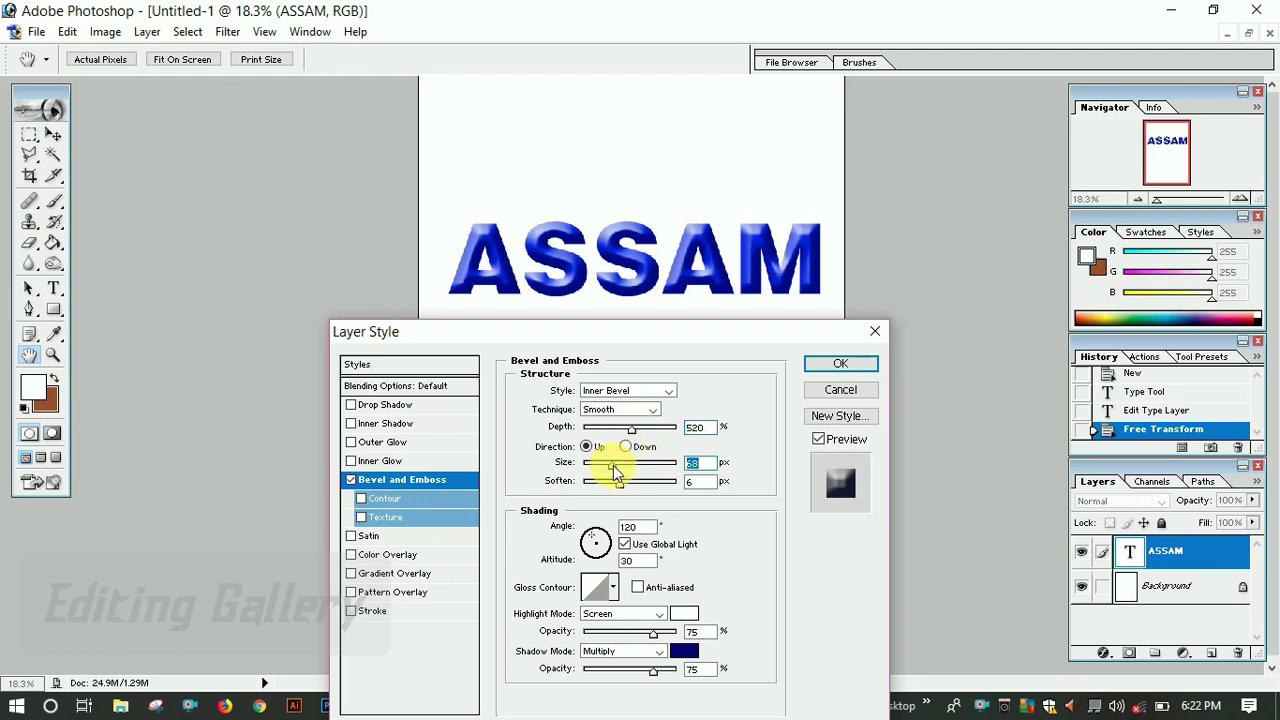
left_click_drag(613, 470, 609, 470)
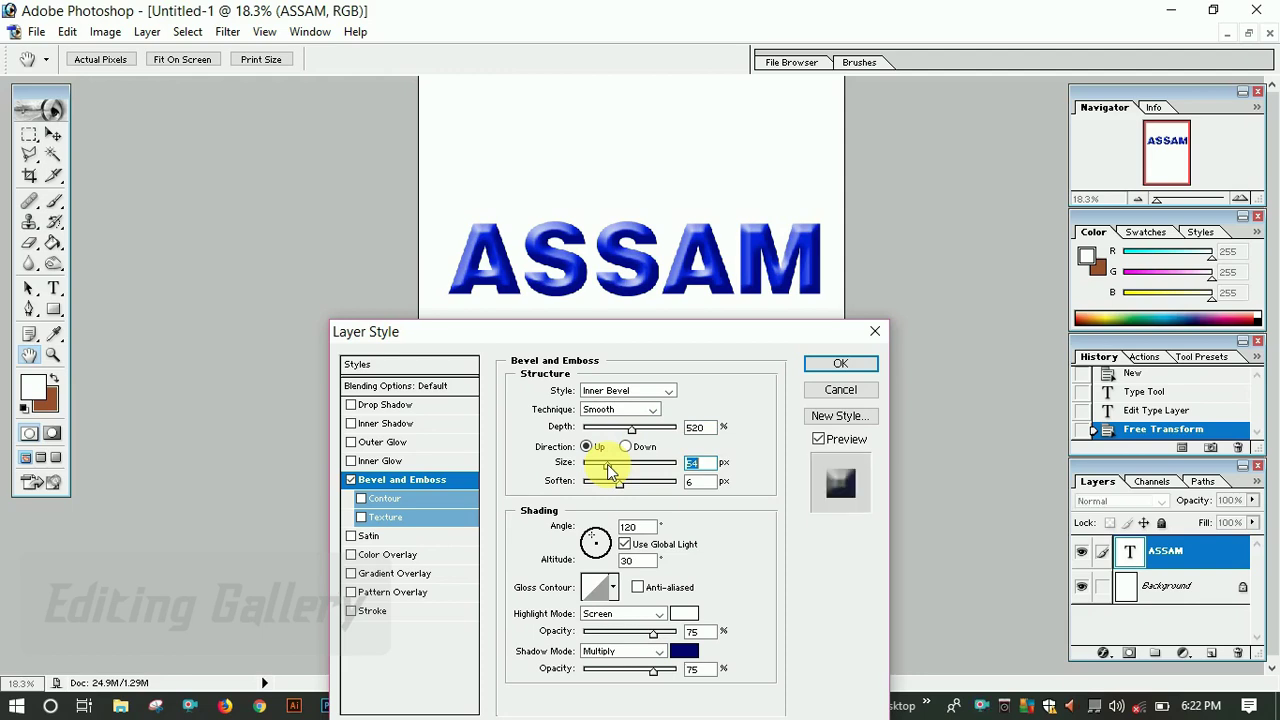
left_click_drag(609, 470, 614, 470)
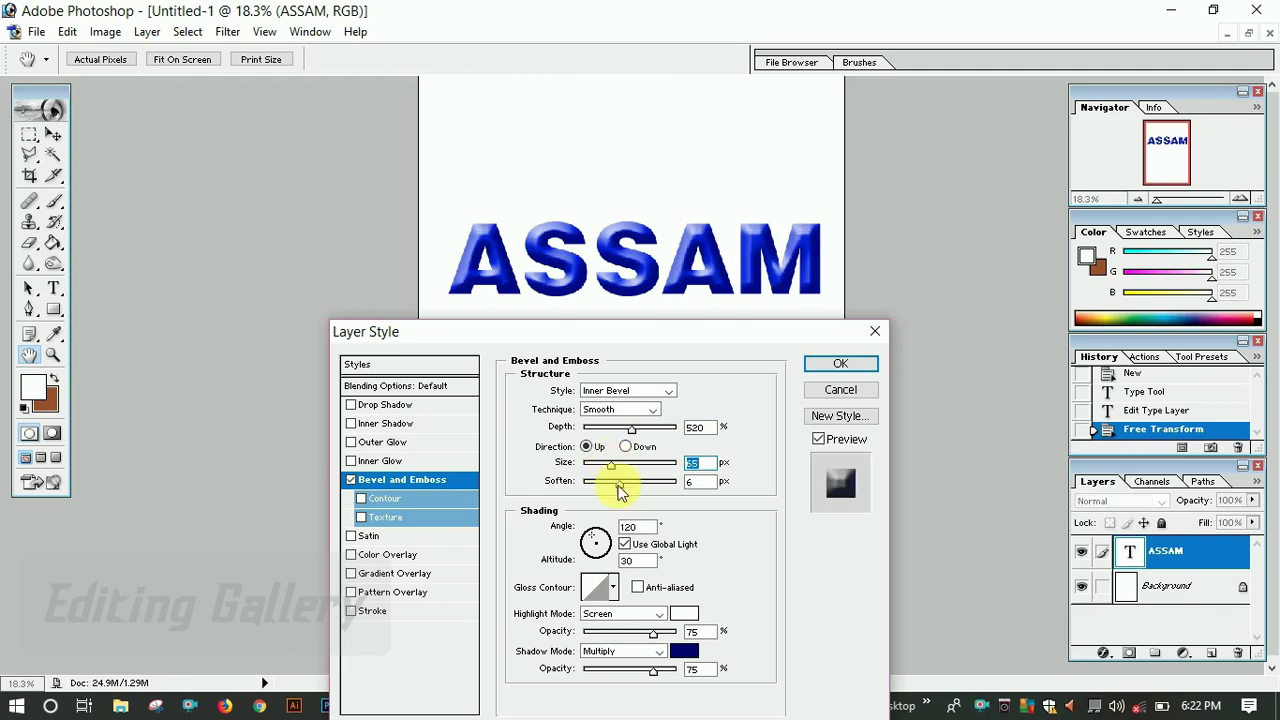
left_click_drag(618, 487, 628, 487)
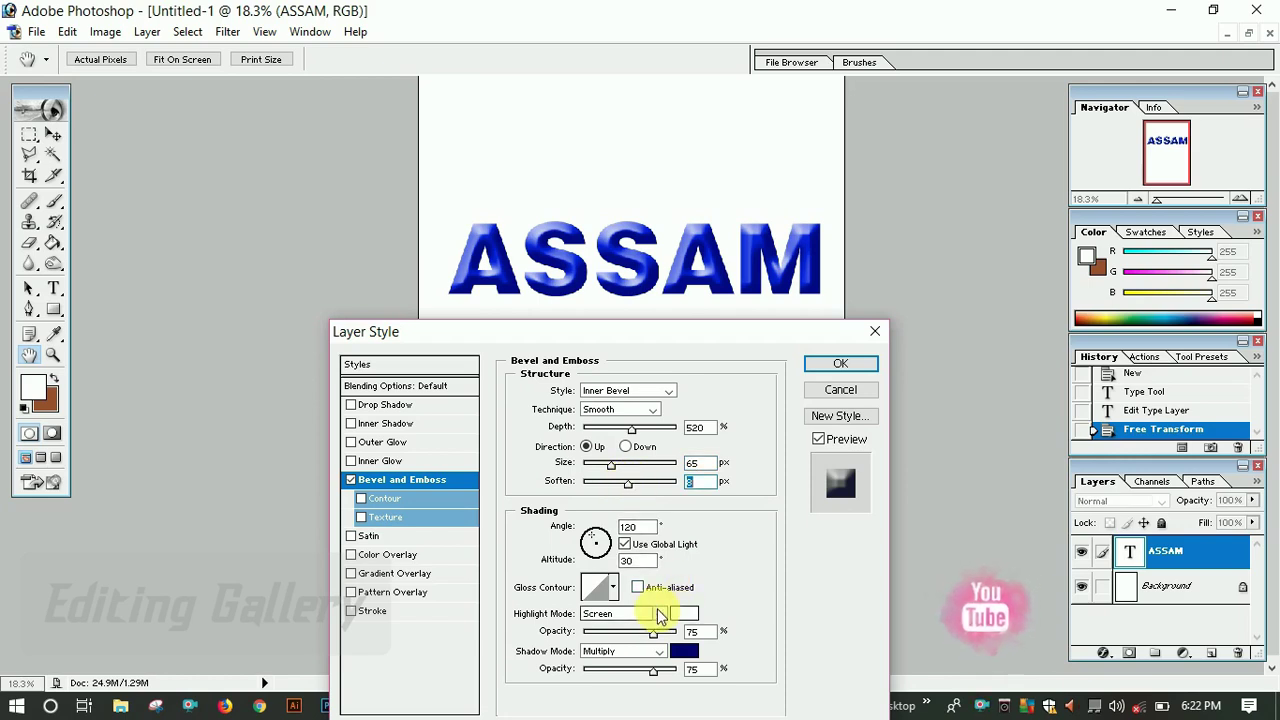
left_click(638, 588)
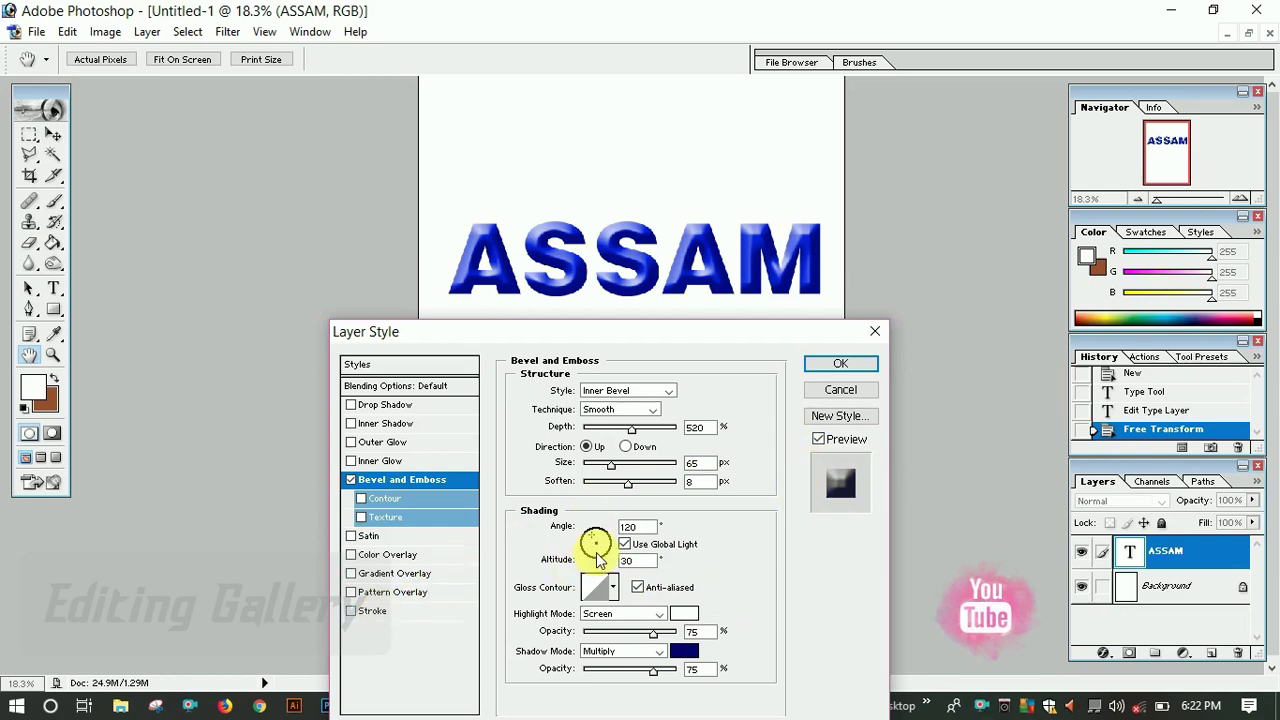
Reposition the bevel's light angle and add a Stroke effect.
left_click(608, 550)
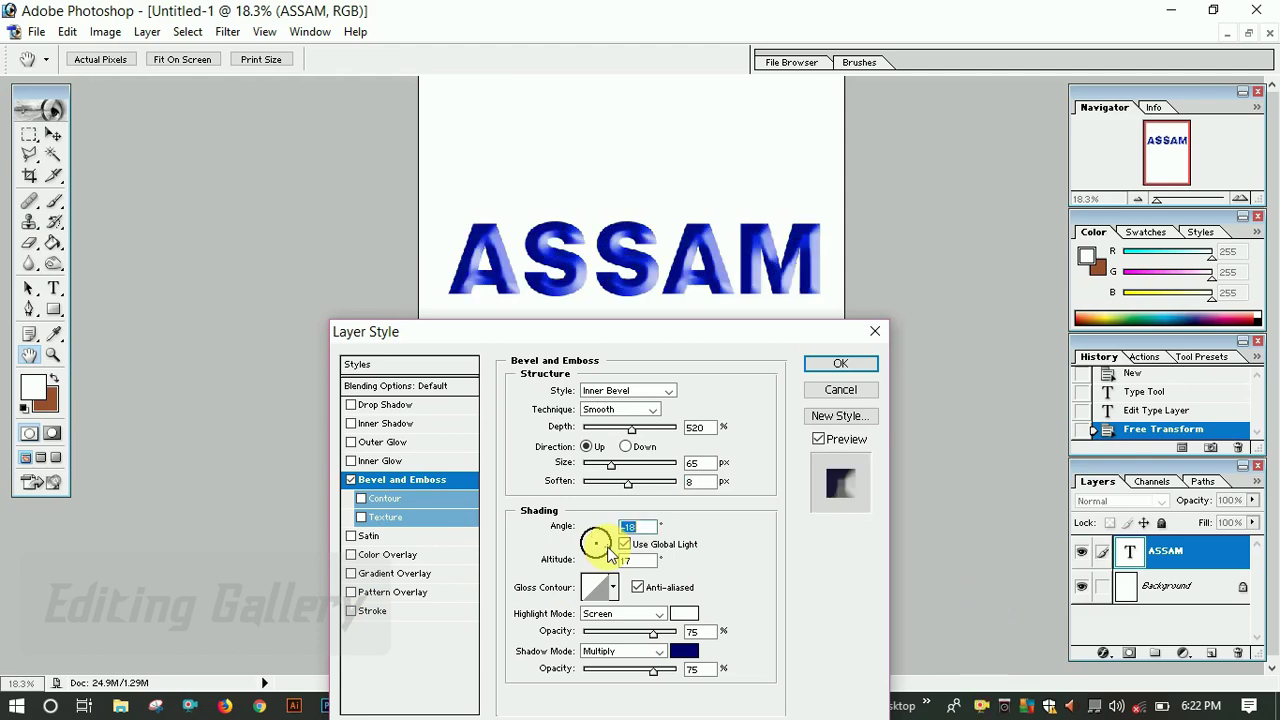
left_click_drag(593, 541, 594, 541)
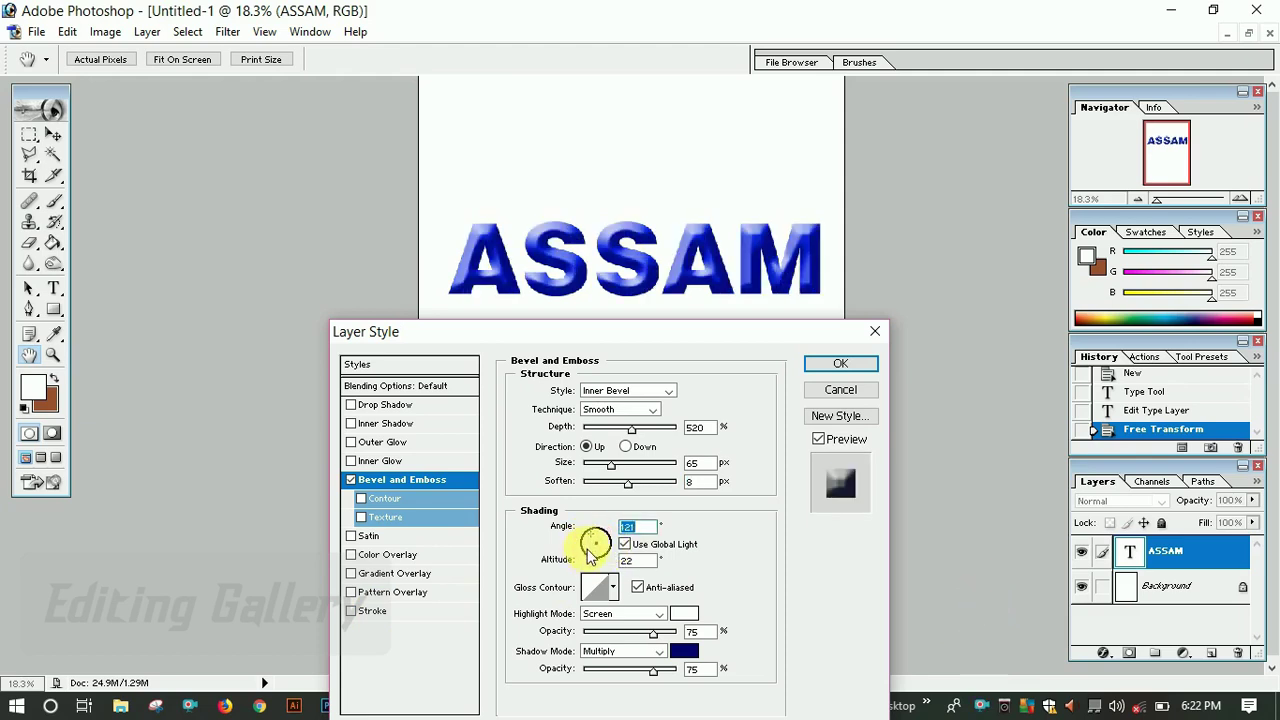
left_click(588, 550)
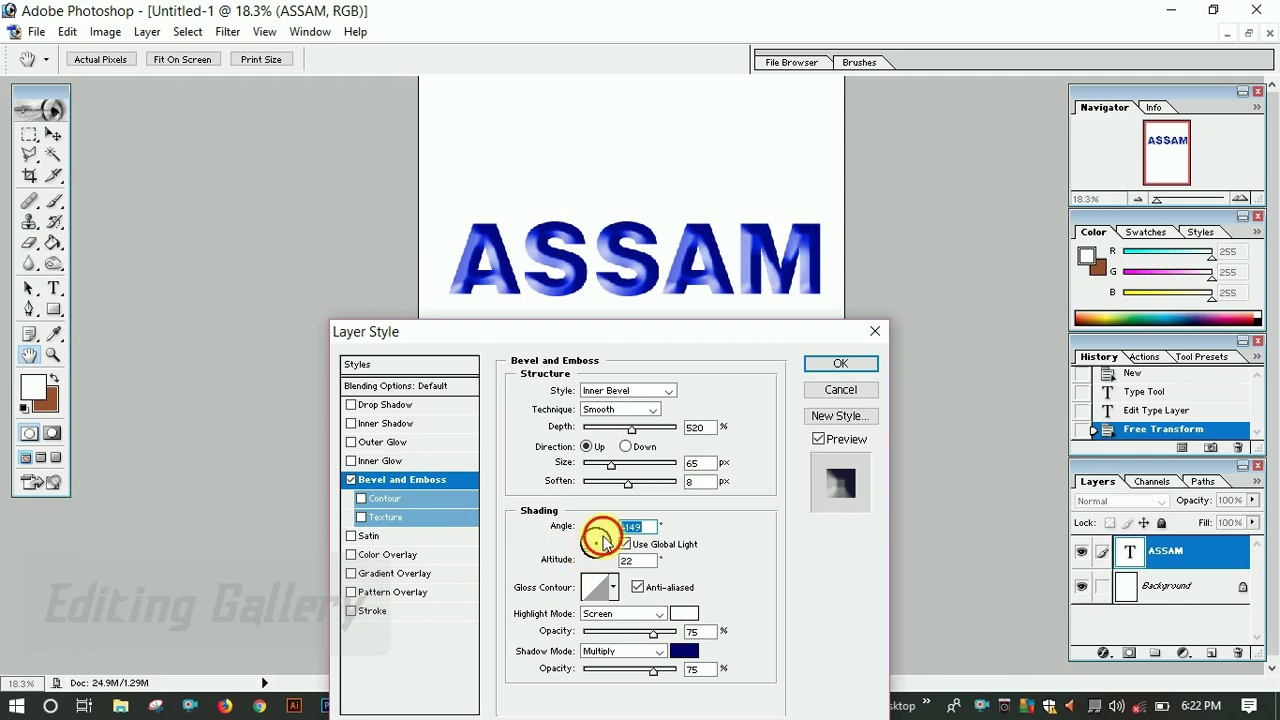
left_click(603, 541)
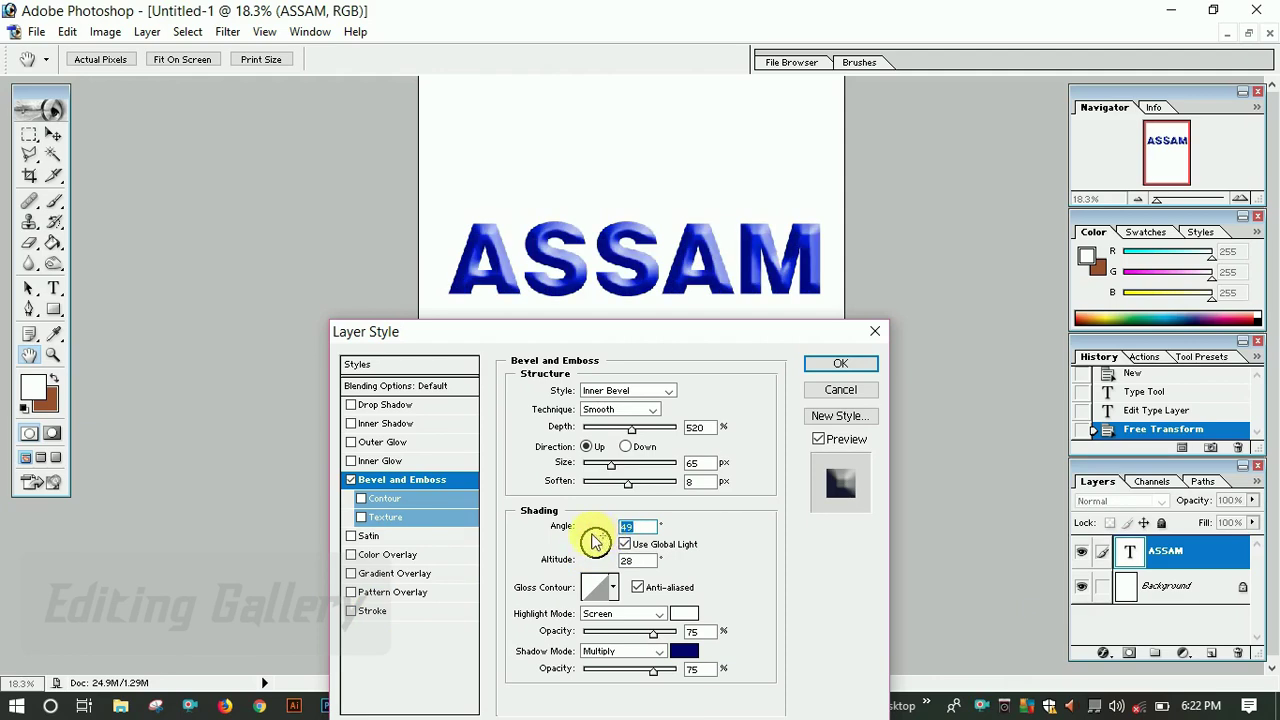
left_click(591, 542)
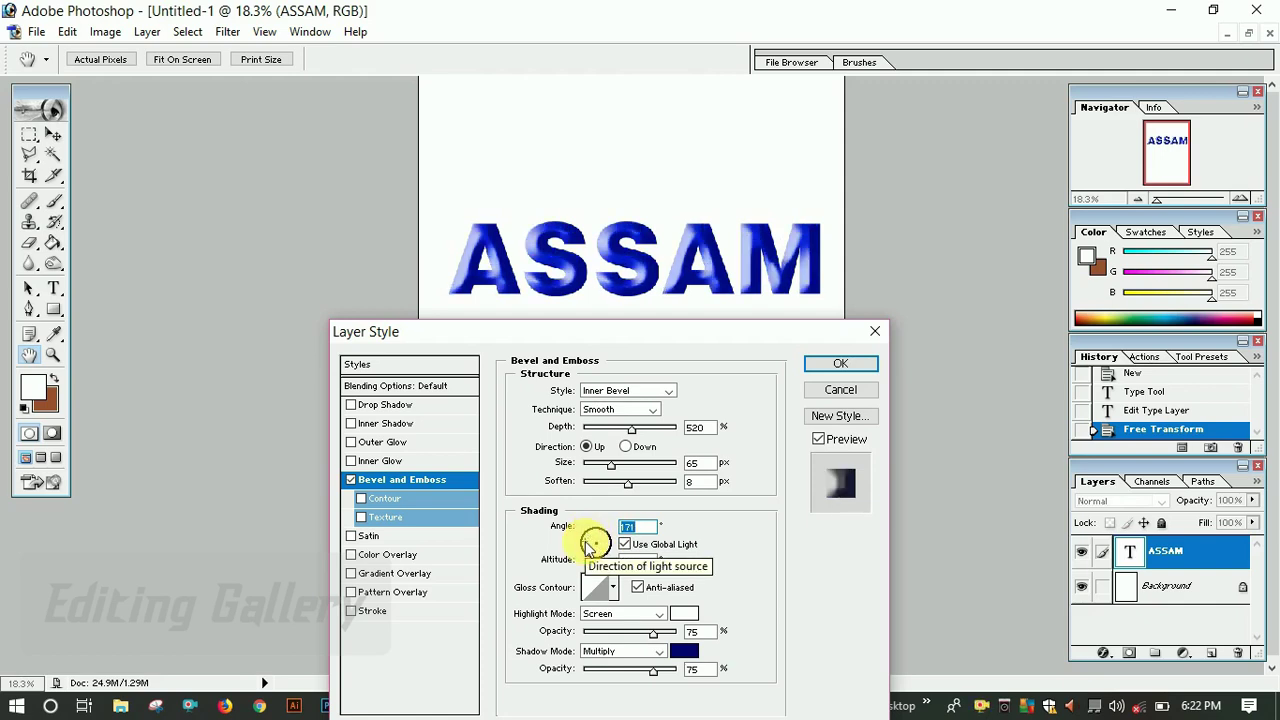
left_click(370, 611)
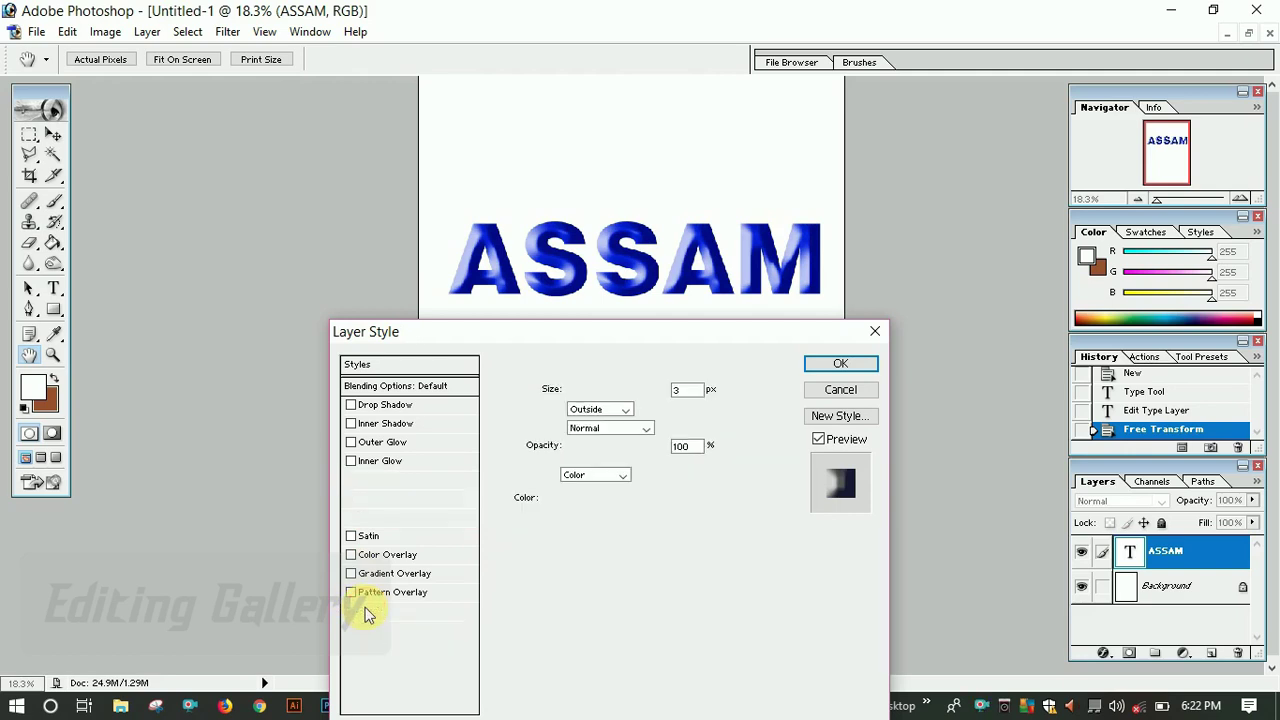
Make the stroke black at 10 px and apply the layer style.
left_click(555, 498)
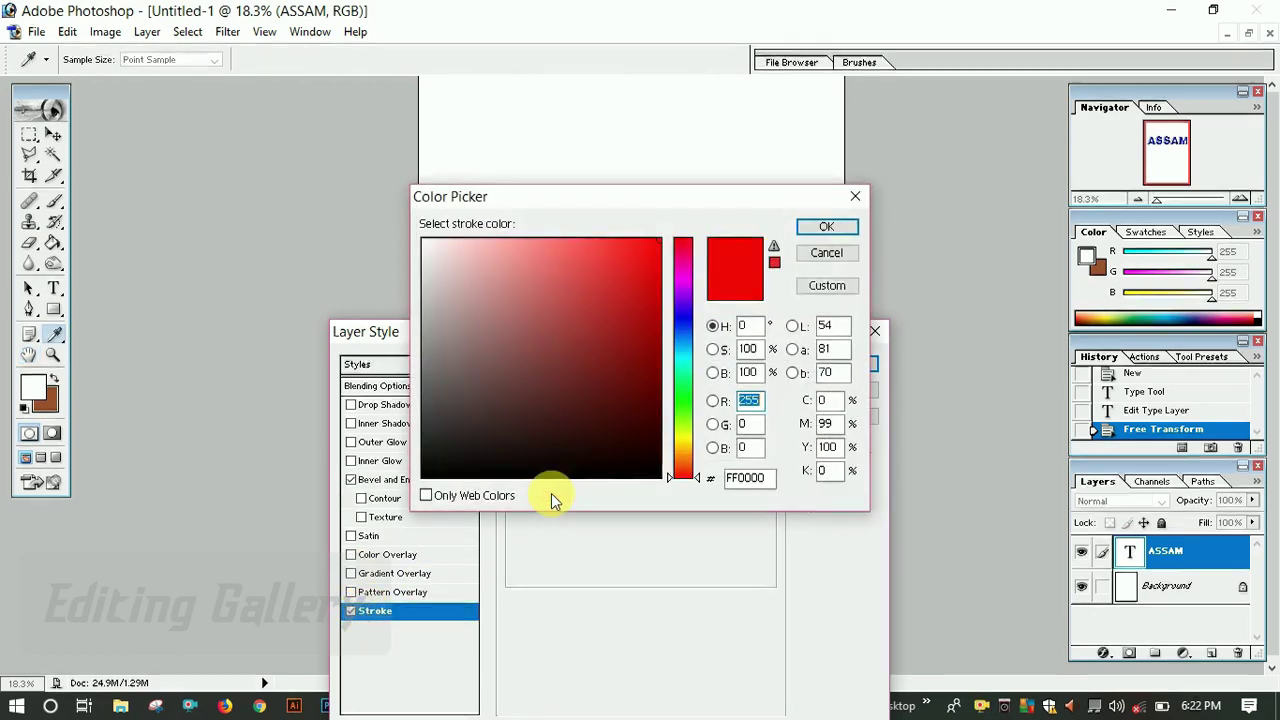
left_click(427, 476)
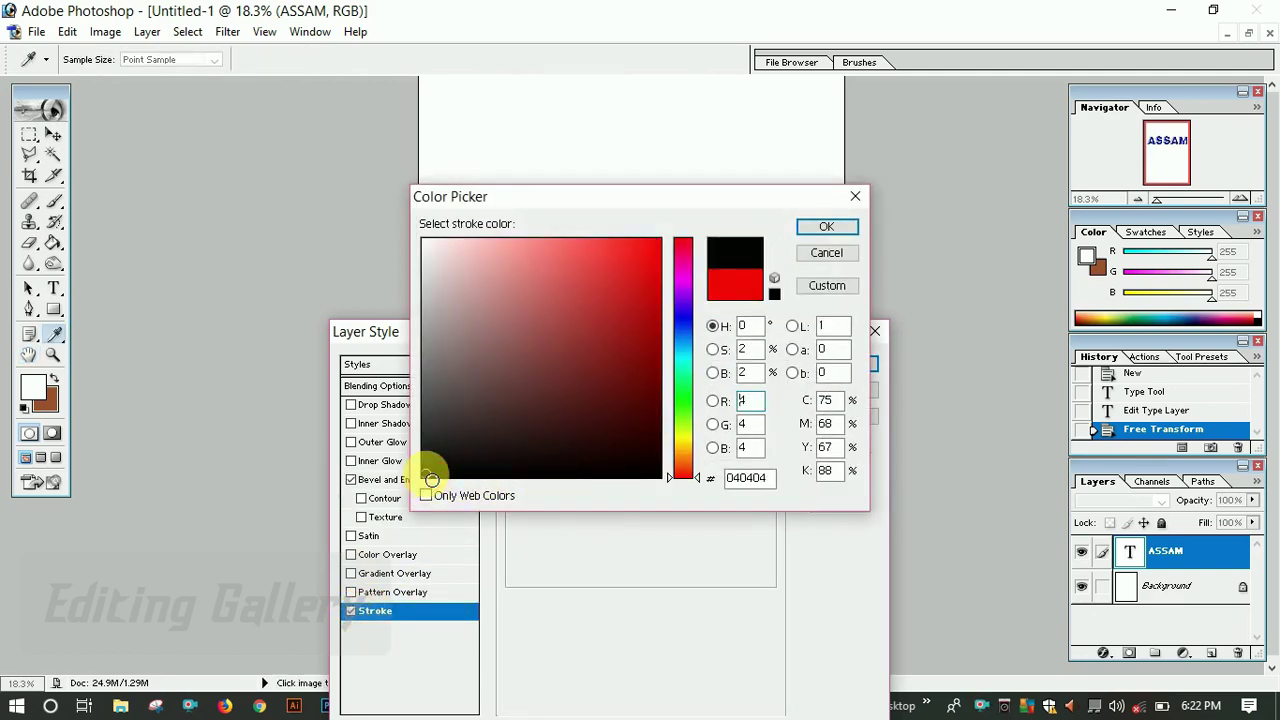
left_click(826, 230)
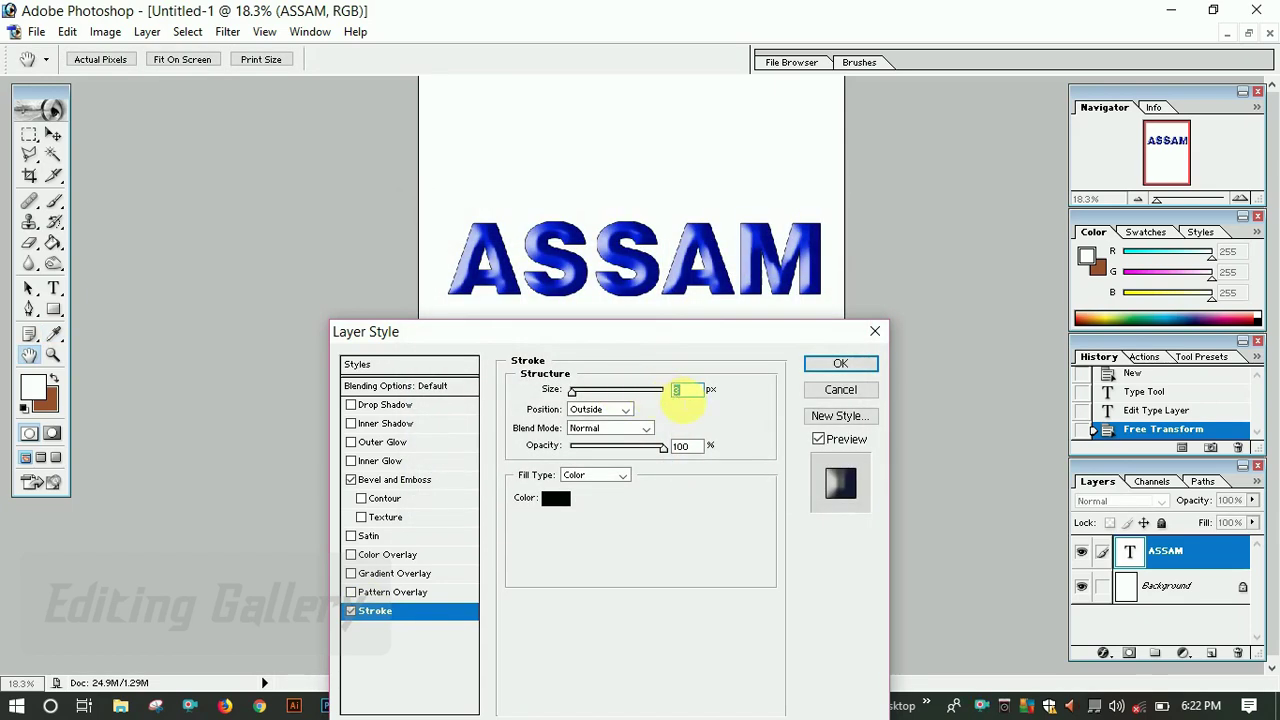
type("8")
key("Up")
key("Up")
key("Up")
key("Up")
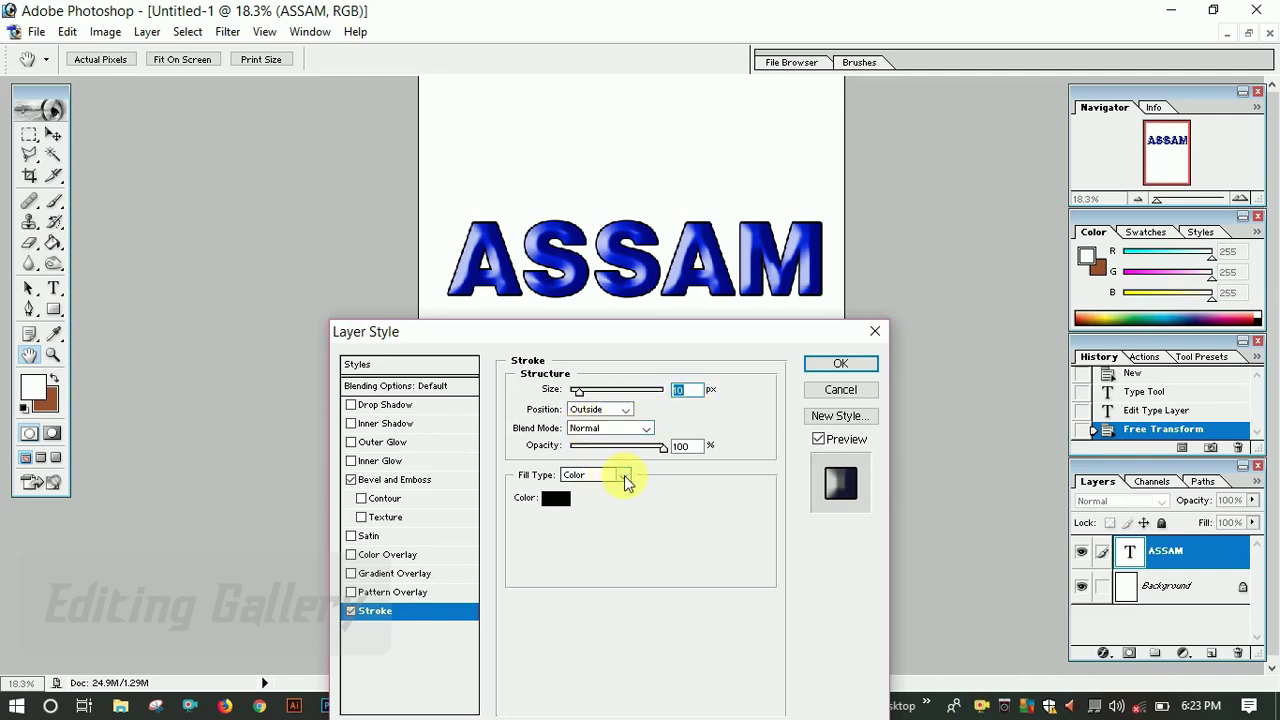
left_click(840, 365)
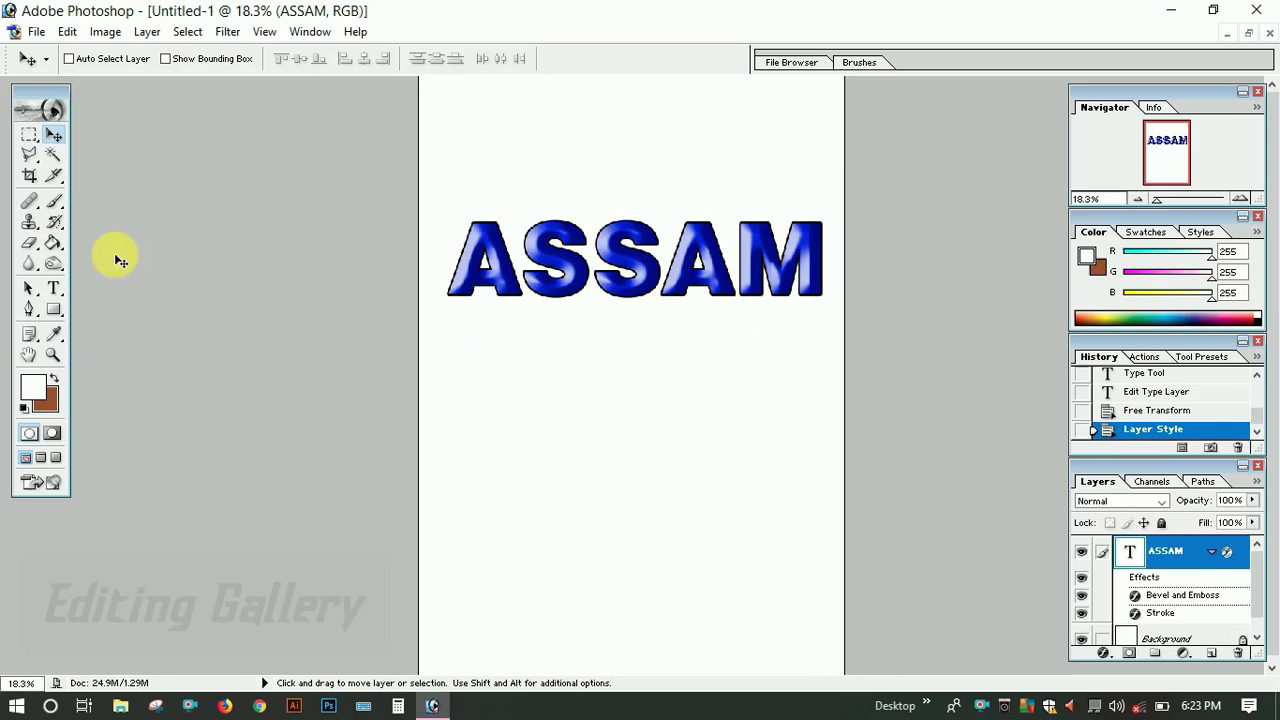
Crop the canvas to a wide banner tightly framing the ASSAM text.
left_click(29, 175)
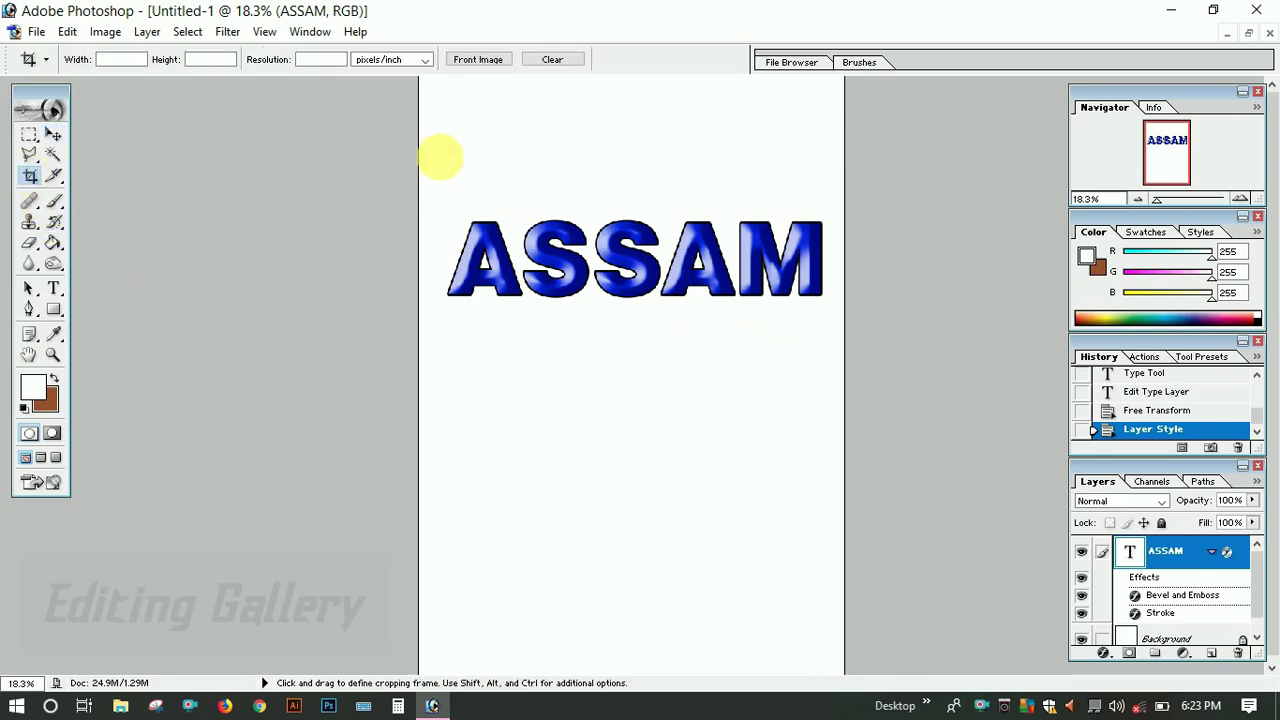
left_click_drag(418, 152, 831, 348)
left_click_drag(843, 264, 850, 266)
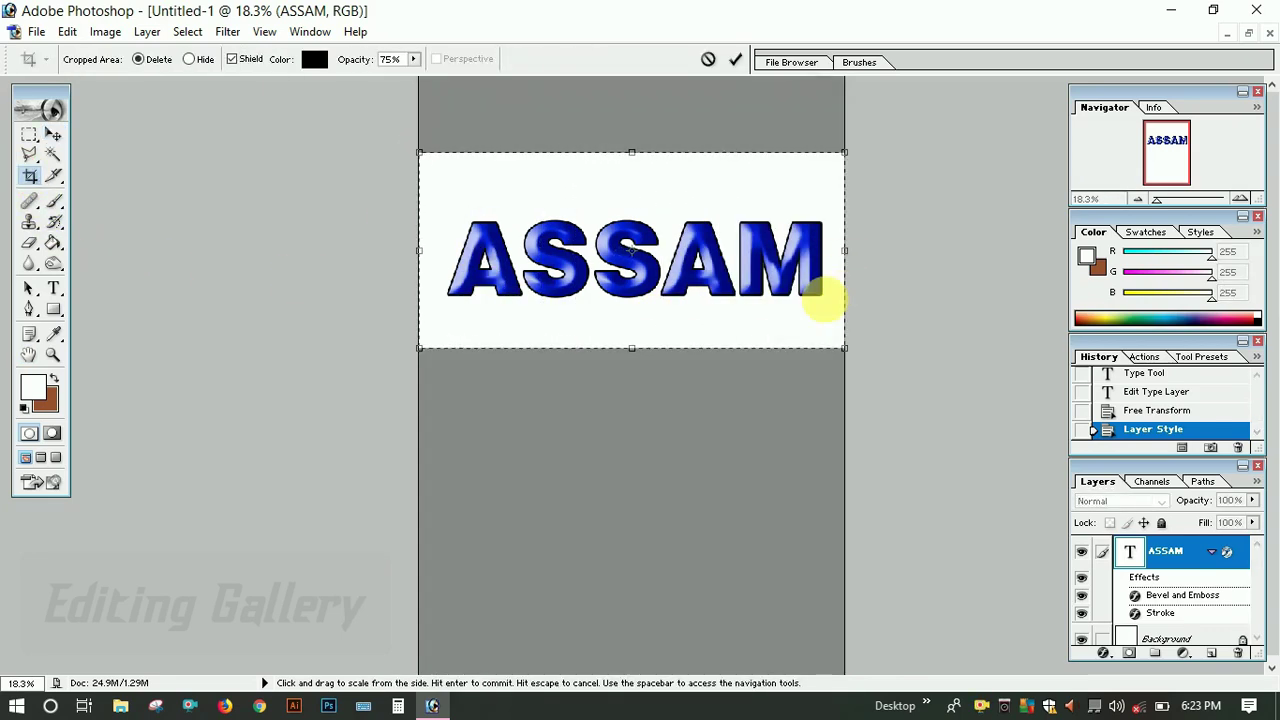
left_click_drag(633, 350, 636, 366)
key("Return")
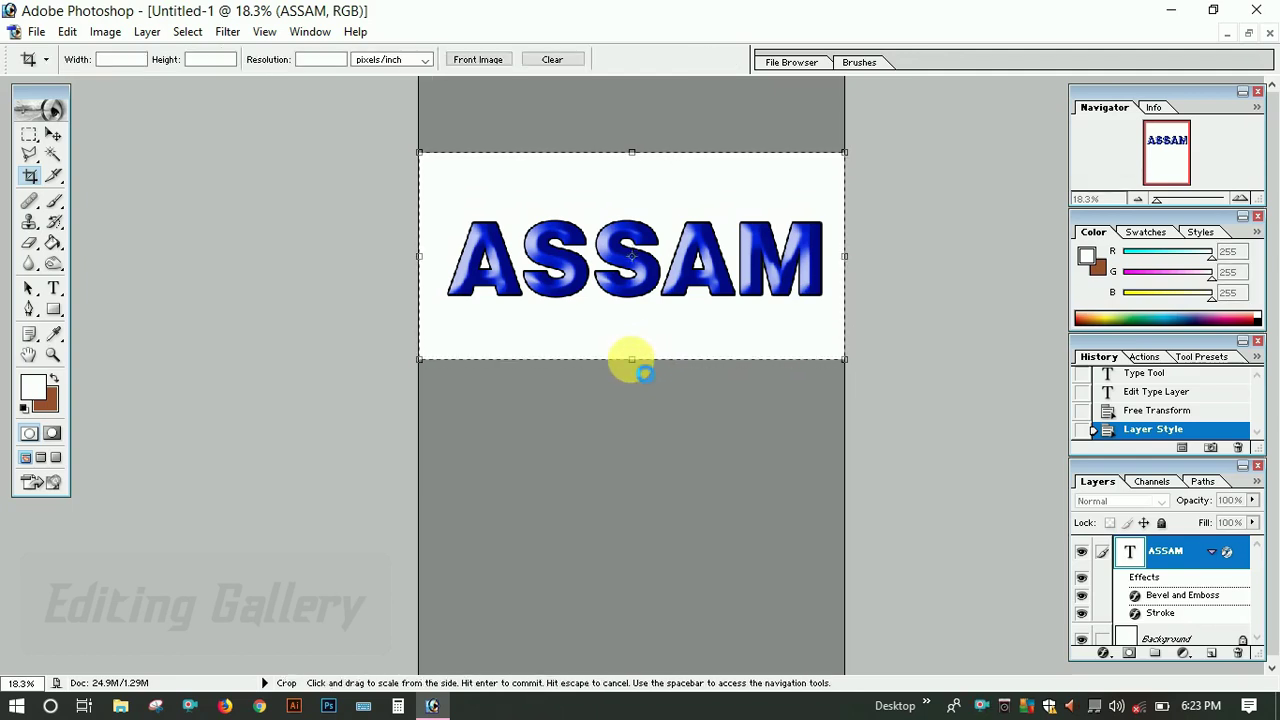
left_click(1172, 622)
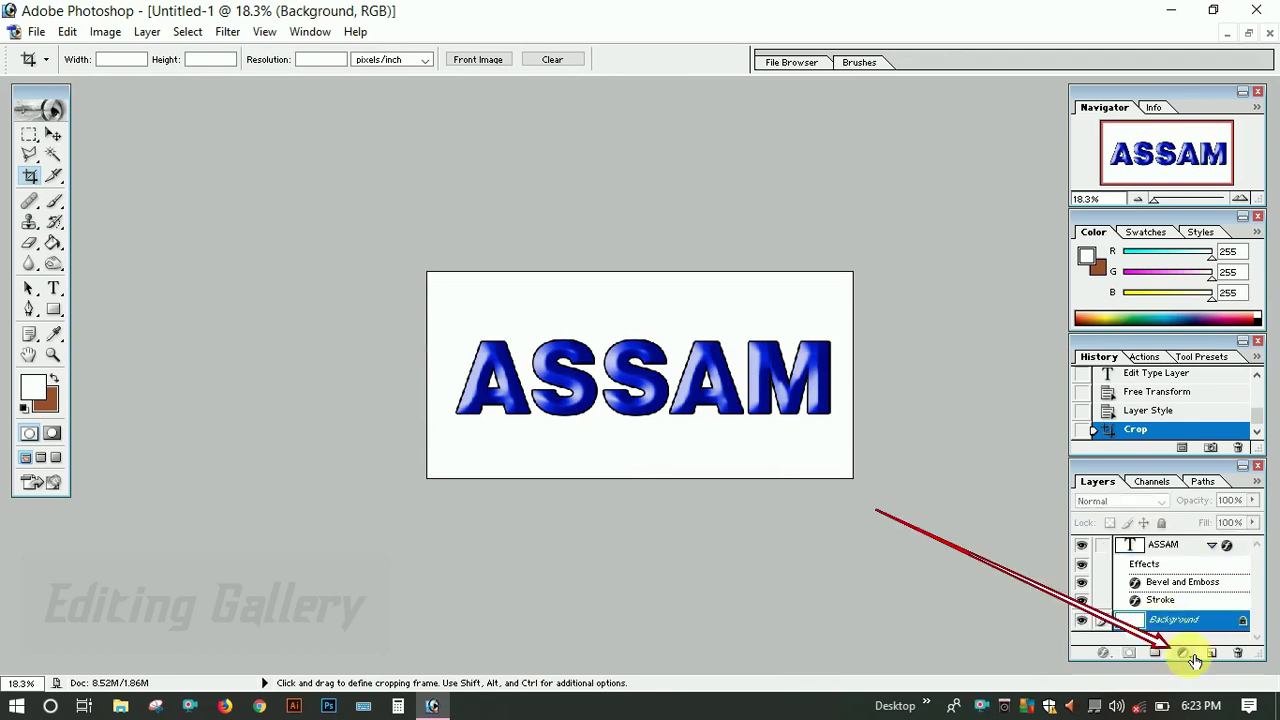
Add a Gradient Fill layer using the brown-to-white preset.
left_click(1186, 653)
left_click(1146, 372)
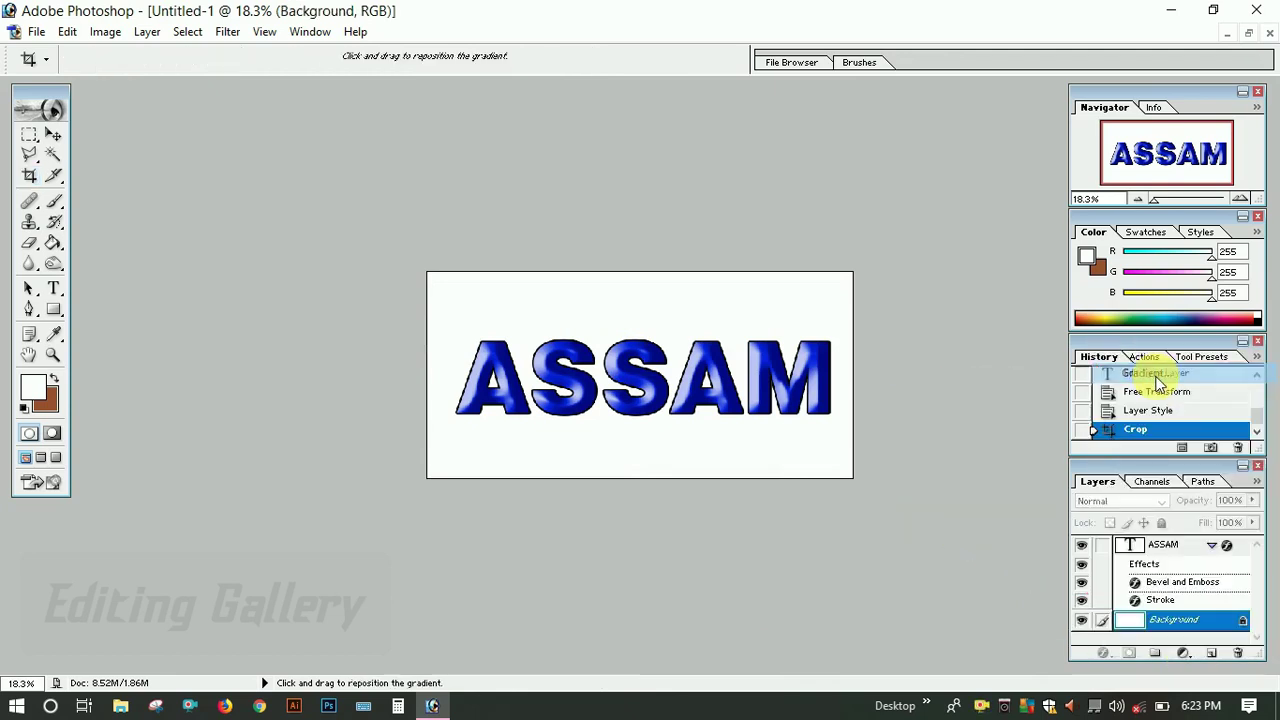
mouse_move(661, 256)
left_mouse_down()
mouse_move(880, 196)
mouse_move(936, 107)
left_mouse_up()
left_click(940, 138)
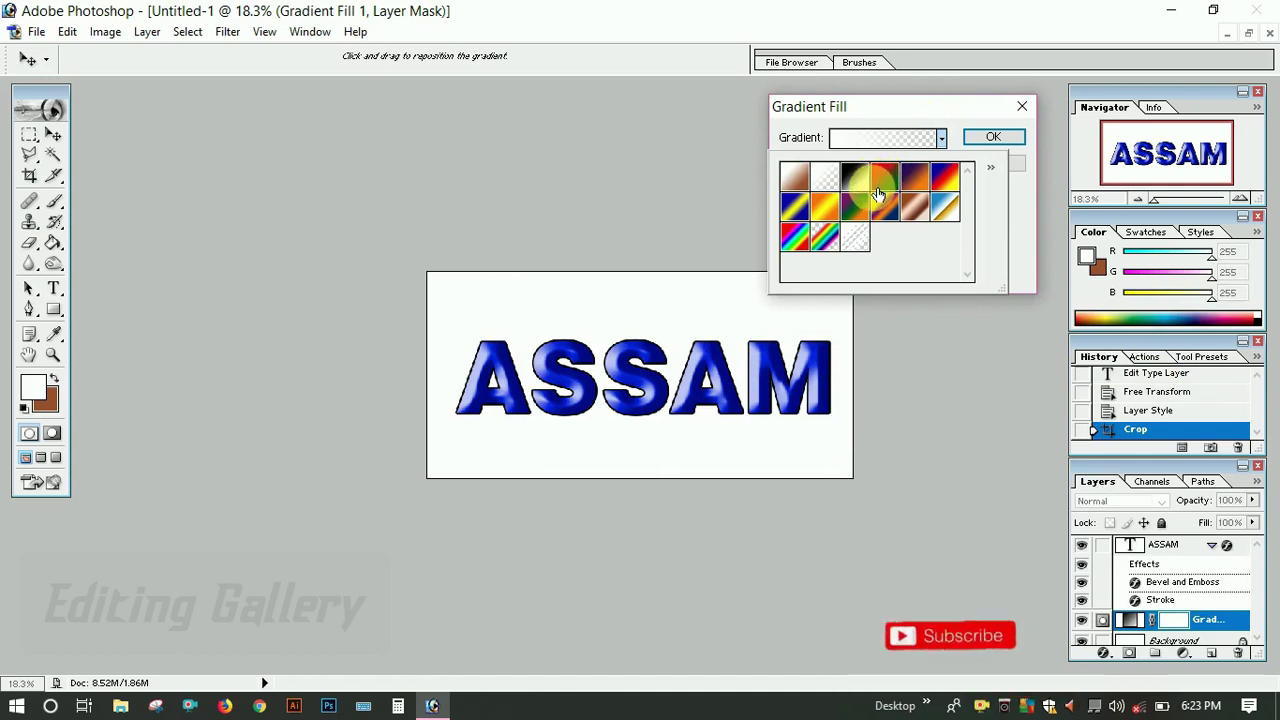
left_click(796, 178)
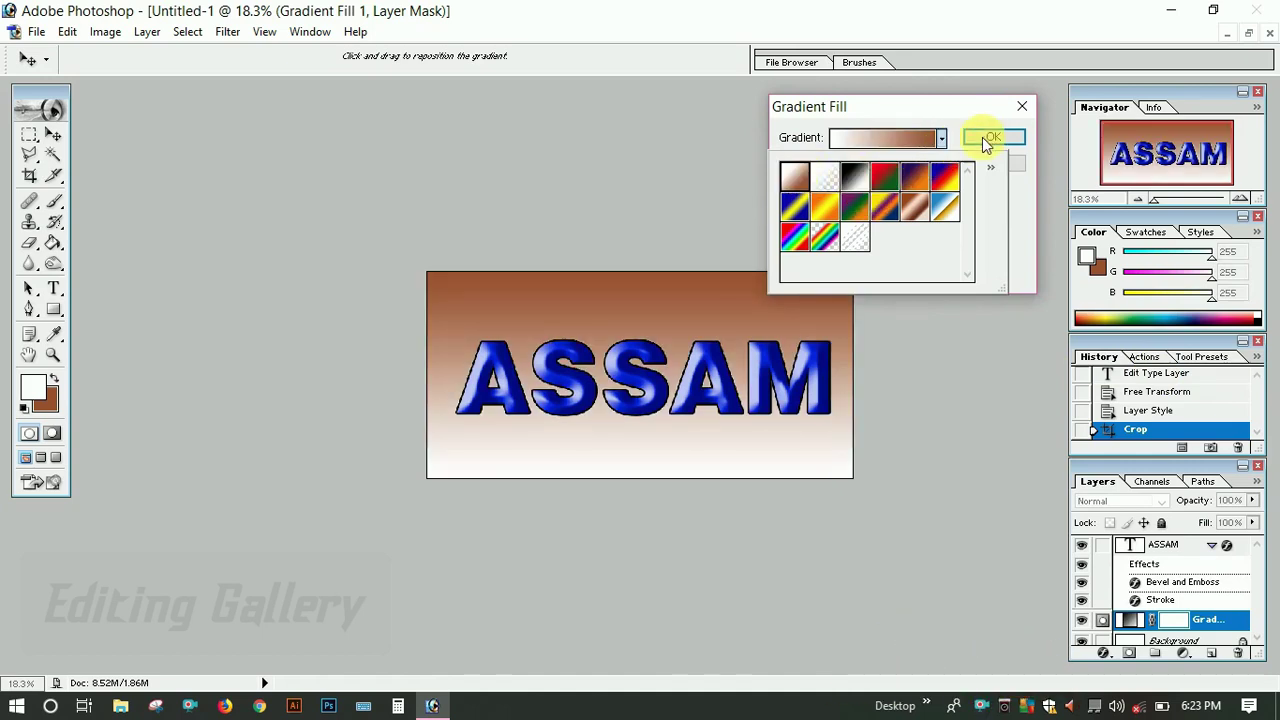
left_click(941, 139)
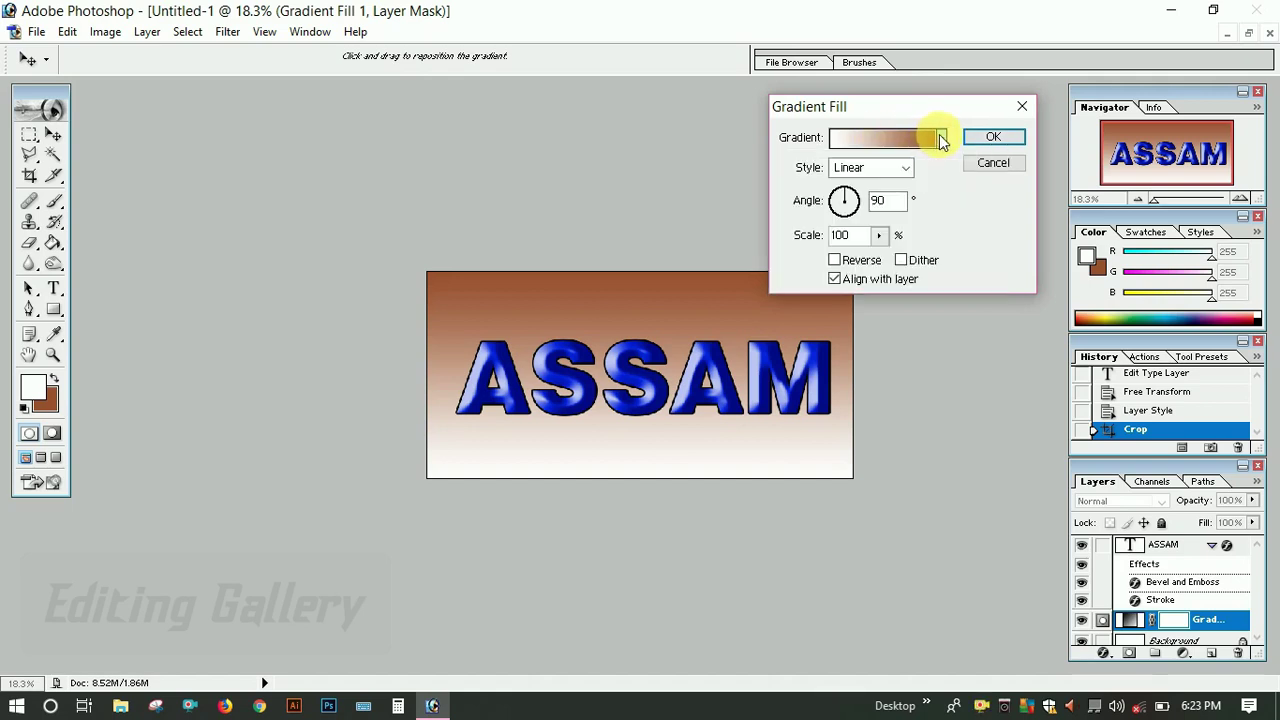
Try Radial and Angle gradient styles, settling on Reflected.
left_click(904, 168)
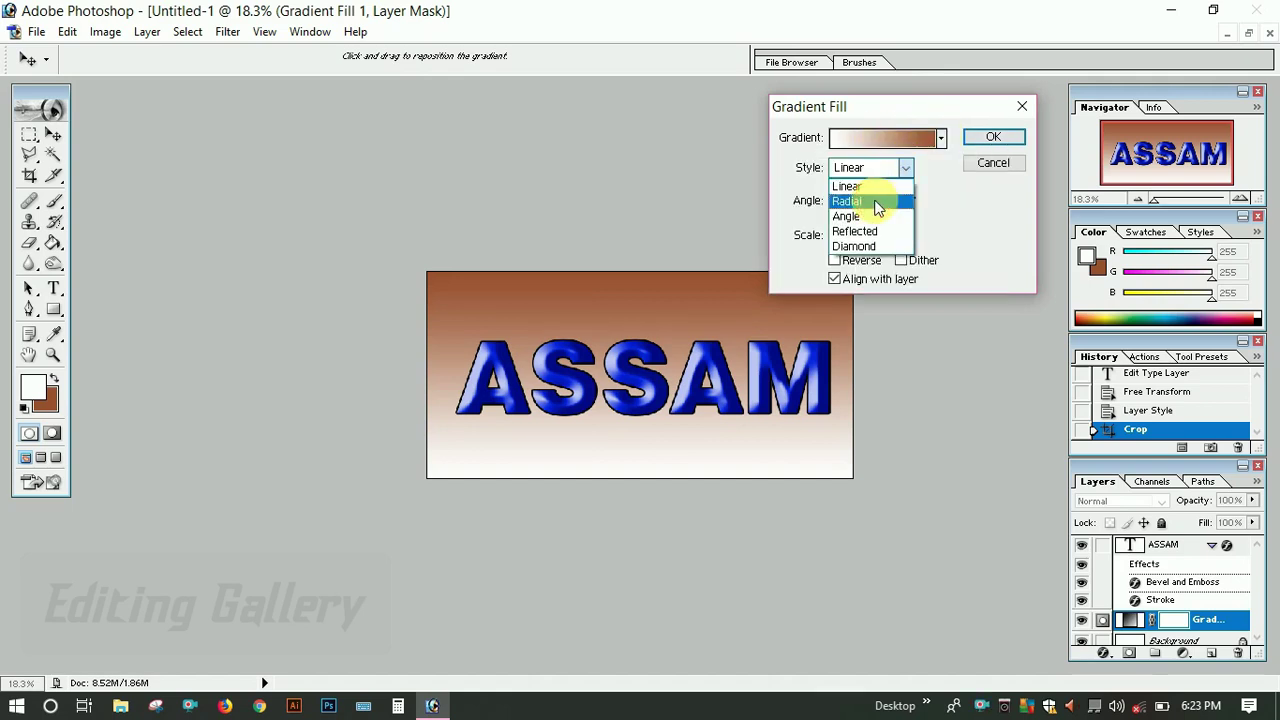
left_click(884, 201)
left_click(903, 170)
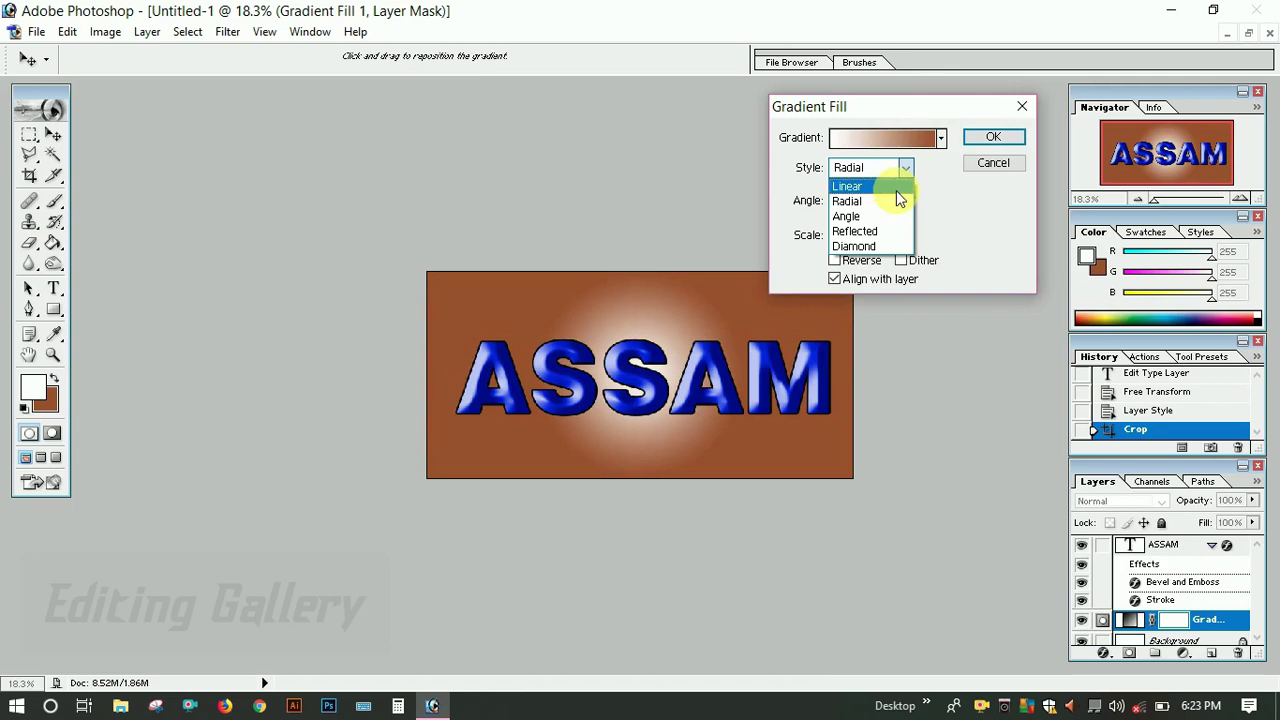
left_click(882, 213)
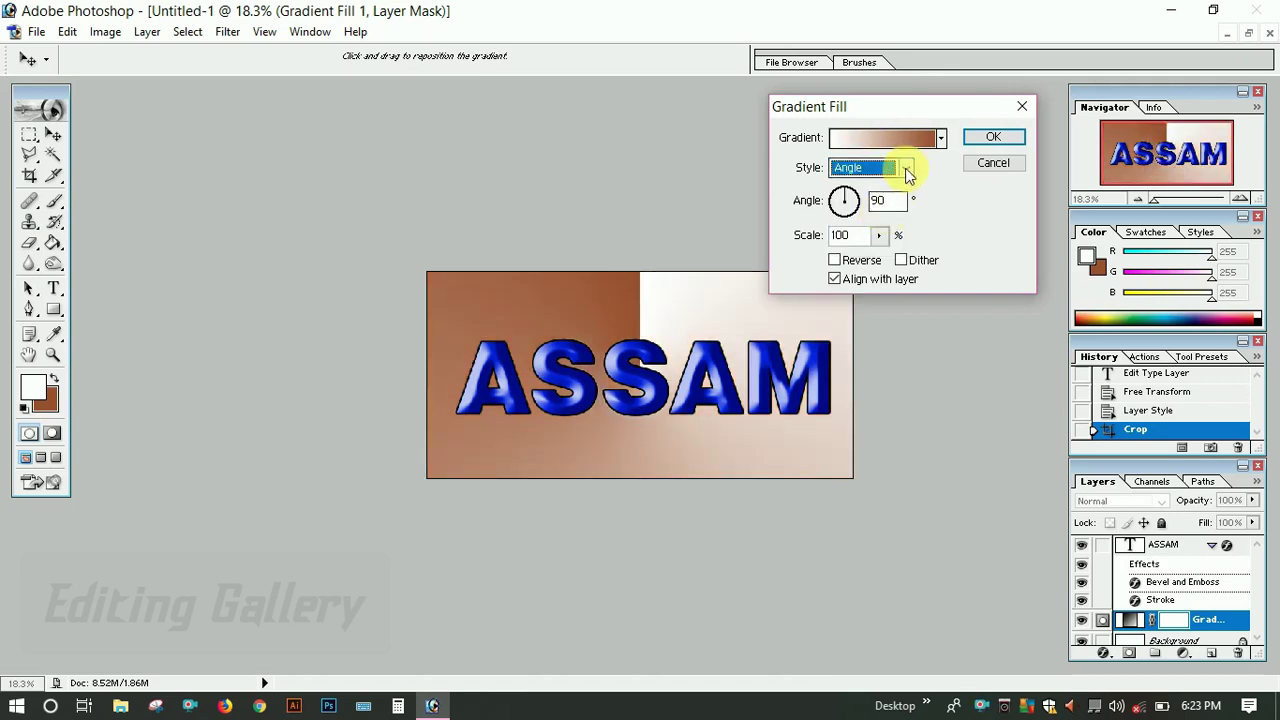
left_click(900, 172)
left_click(879, 237)
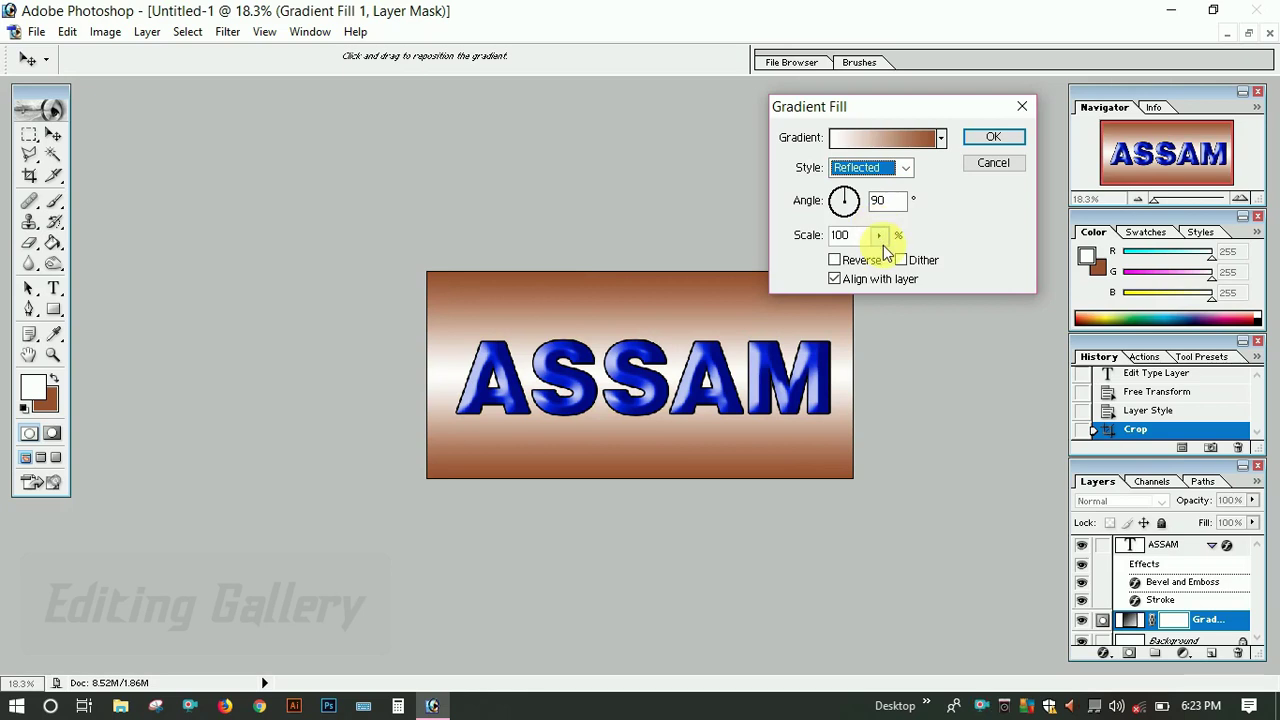
Set gradient Scale to 131%, leave Reverse unticked, and confirm the fill.
left_click(879, 237)
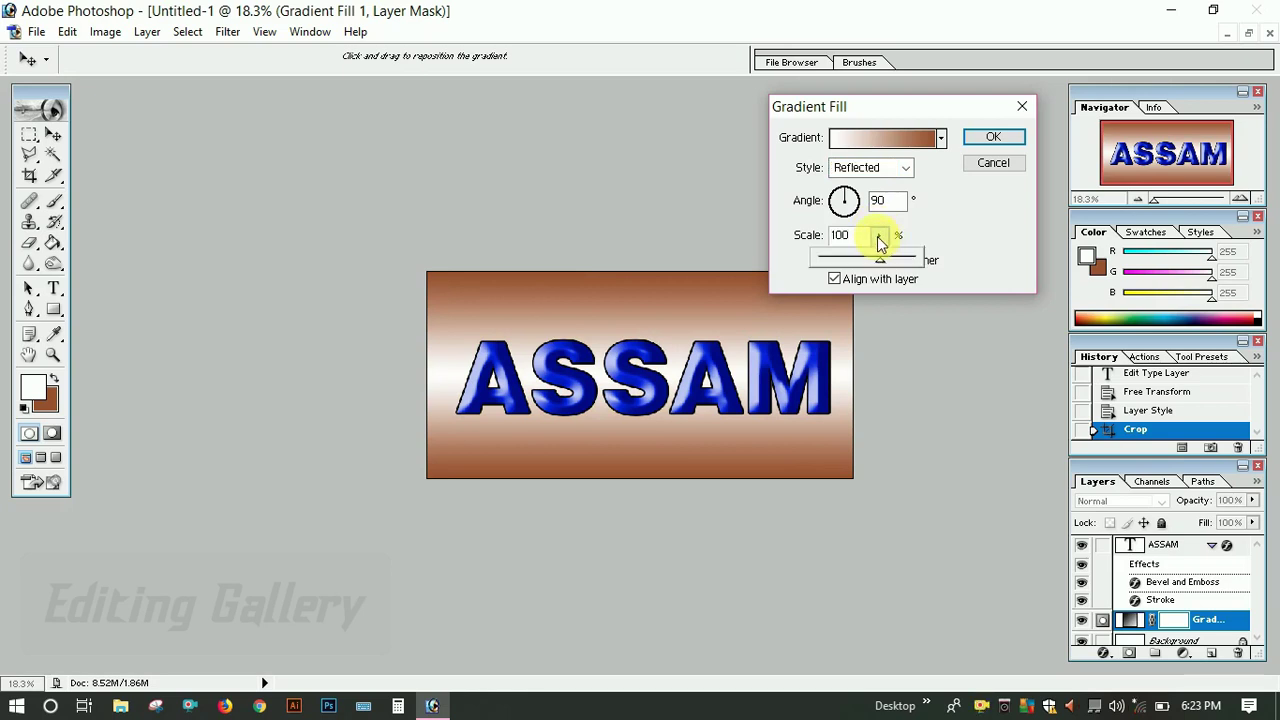
mouse_move(880, 258)
left_mouse_down()
mouse_move(854, 265)
mouse_move(890, 263)
left_mouse_up()
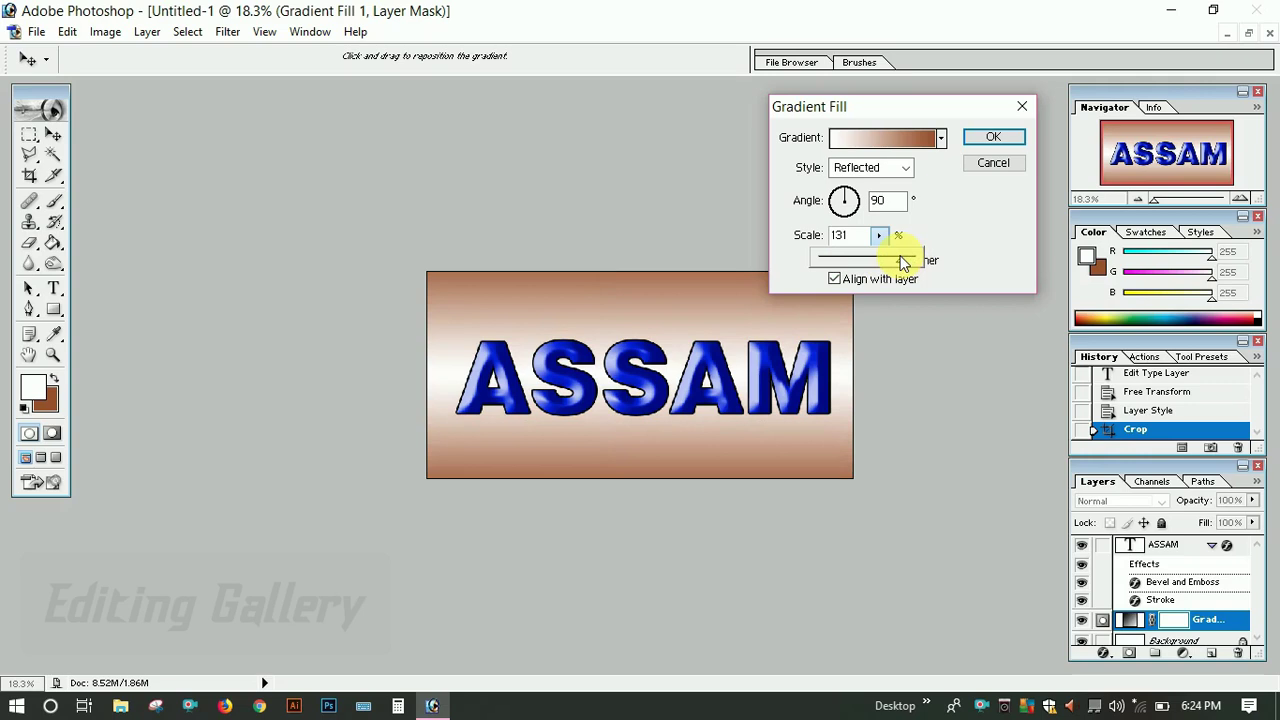
left_click(933, 198)
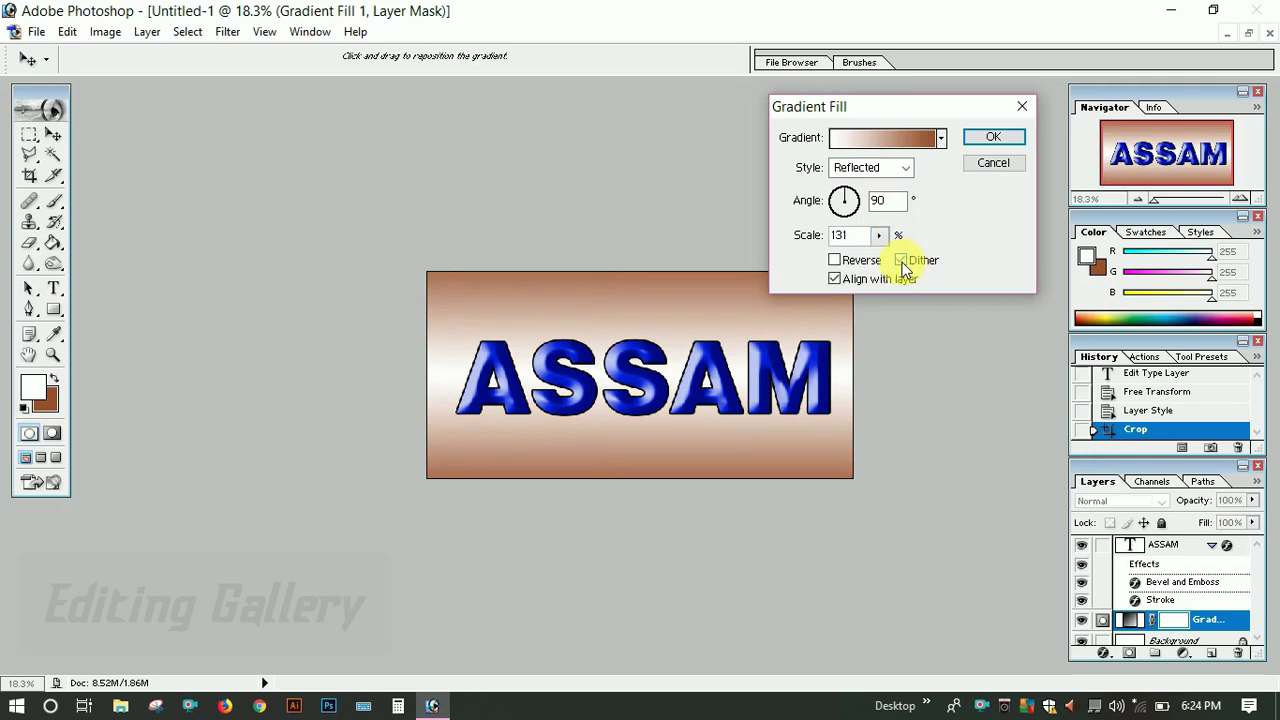
left_click(835, 261)
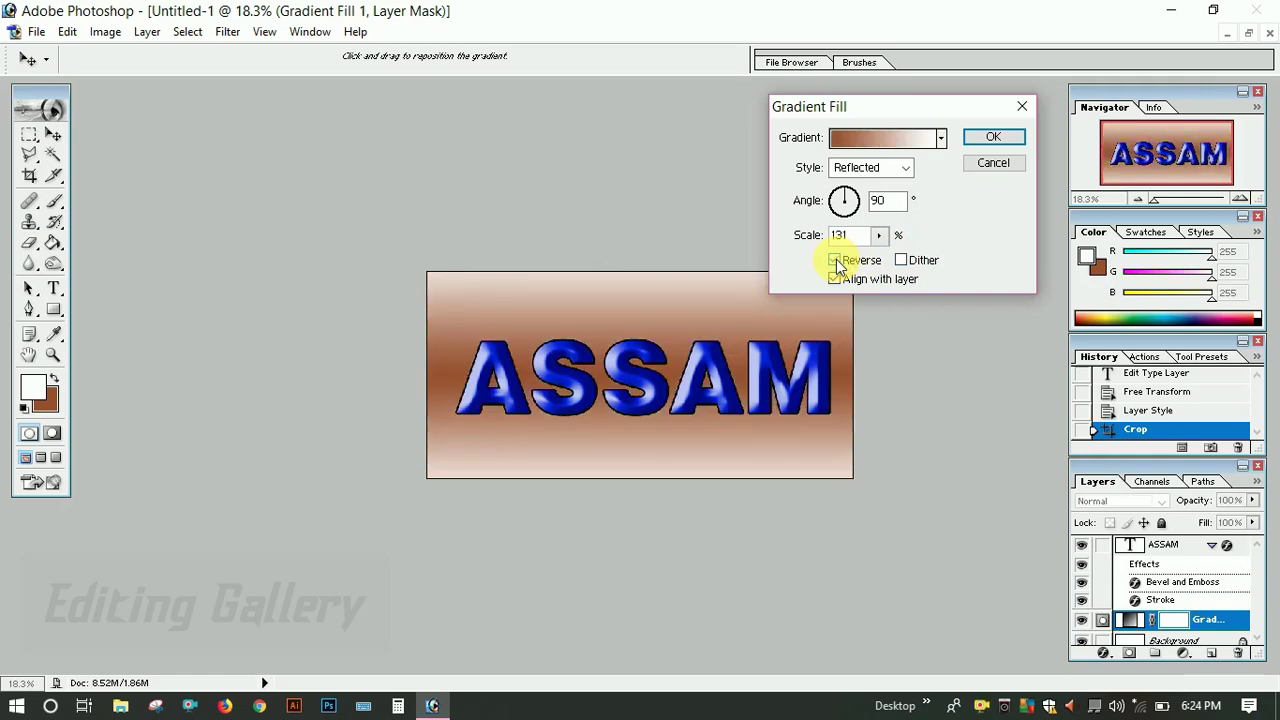
left_click(835, 261)
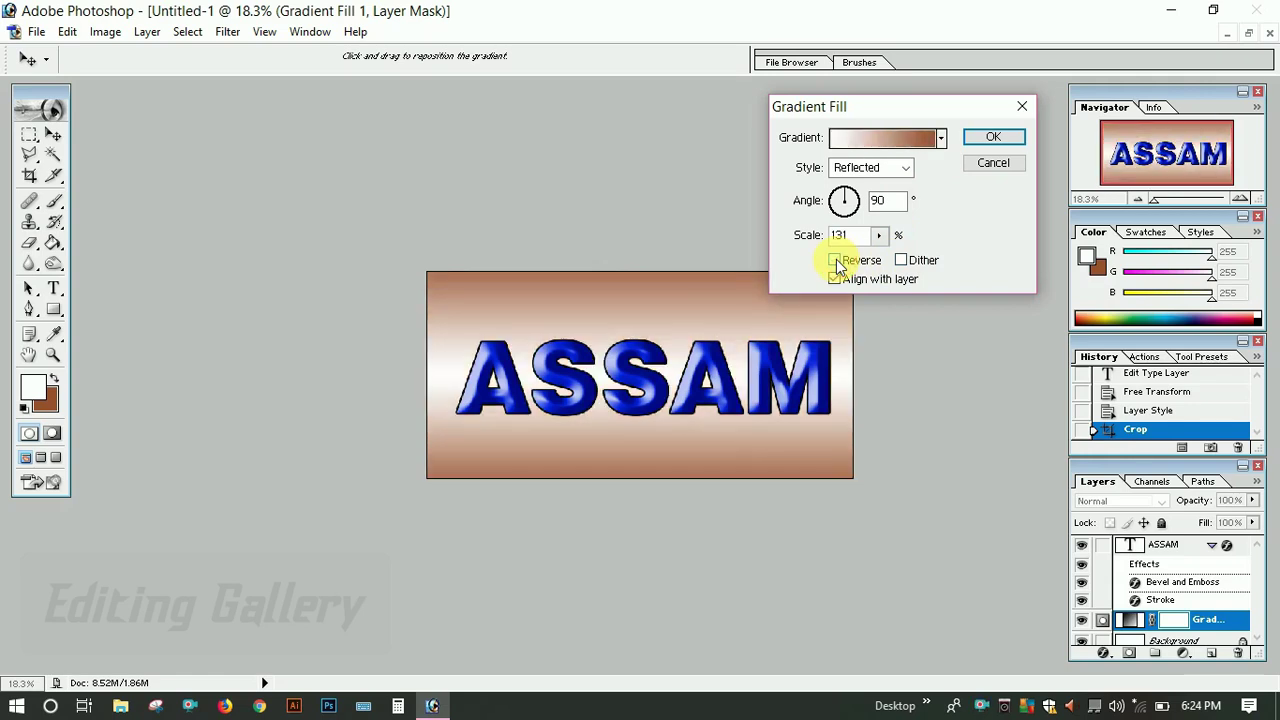
left_click(835, 261)
left_click(835, 261)
left_click(1011, 137)
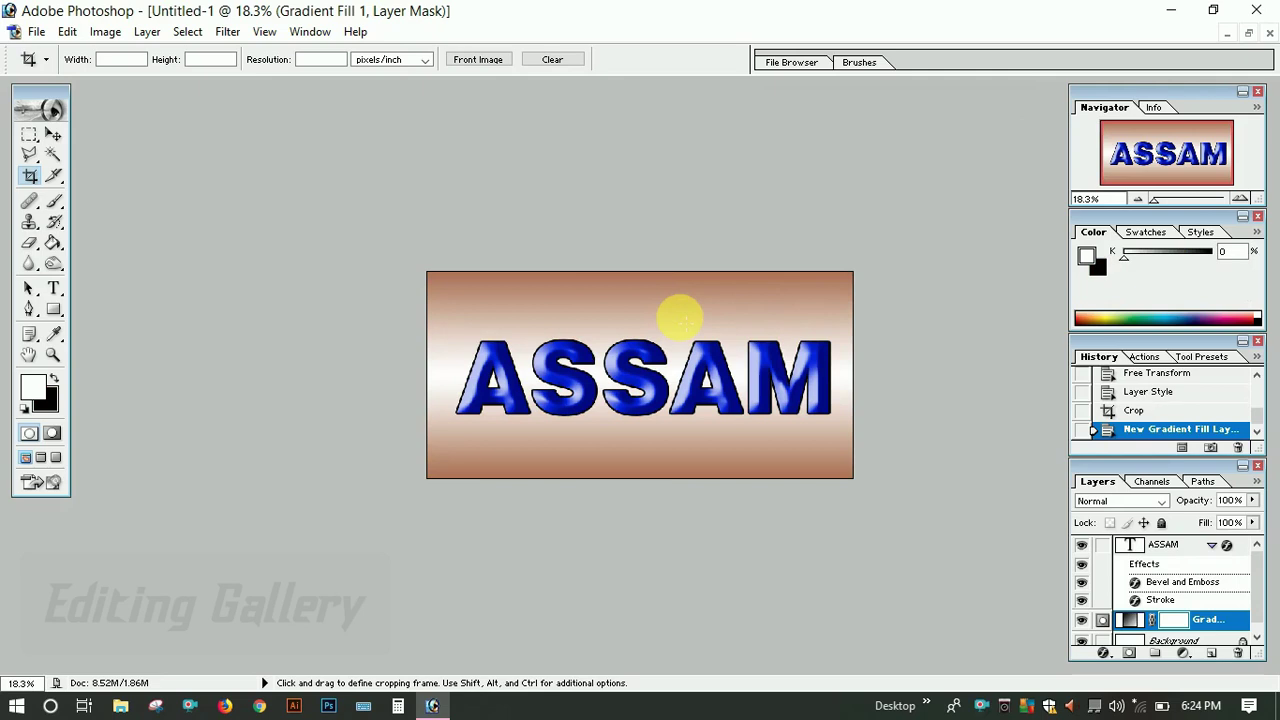
Zoom in and hide the Gradient Fill and Background layers.
scroll(680, 318, "up", 1)
scroll(680, 318, "up", 2)
scroll(680, 318, "up", 3)
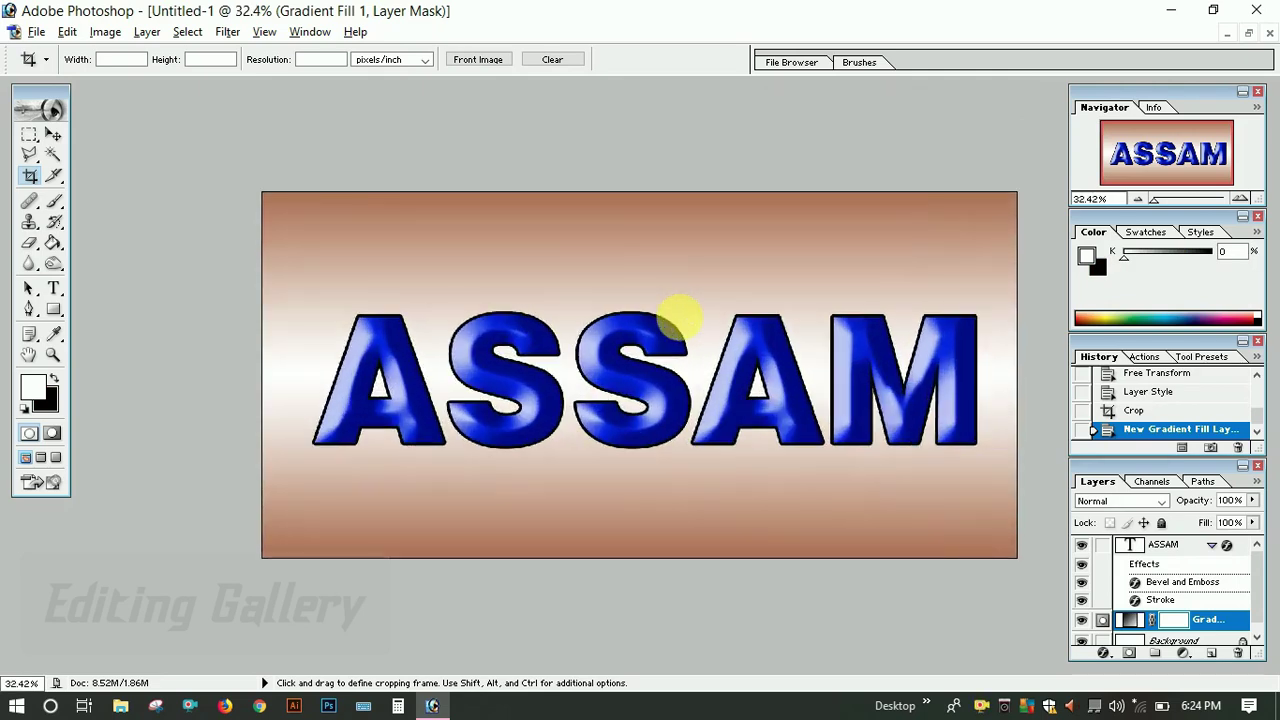
scroll(680, 318, "up", 1)
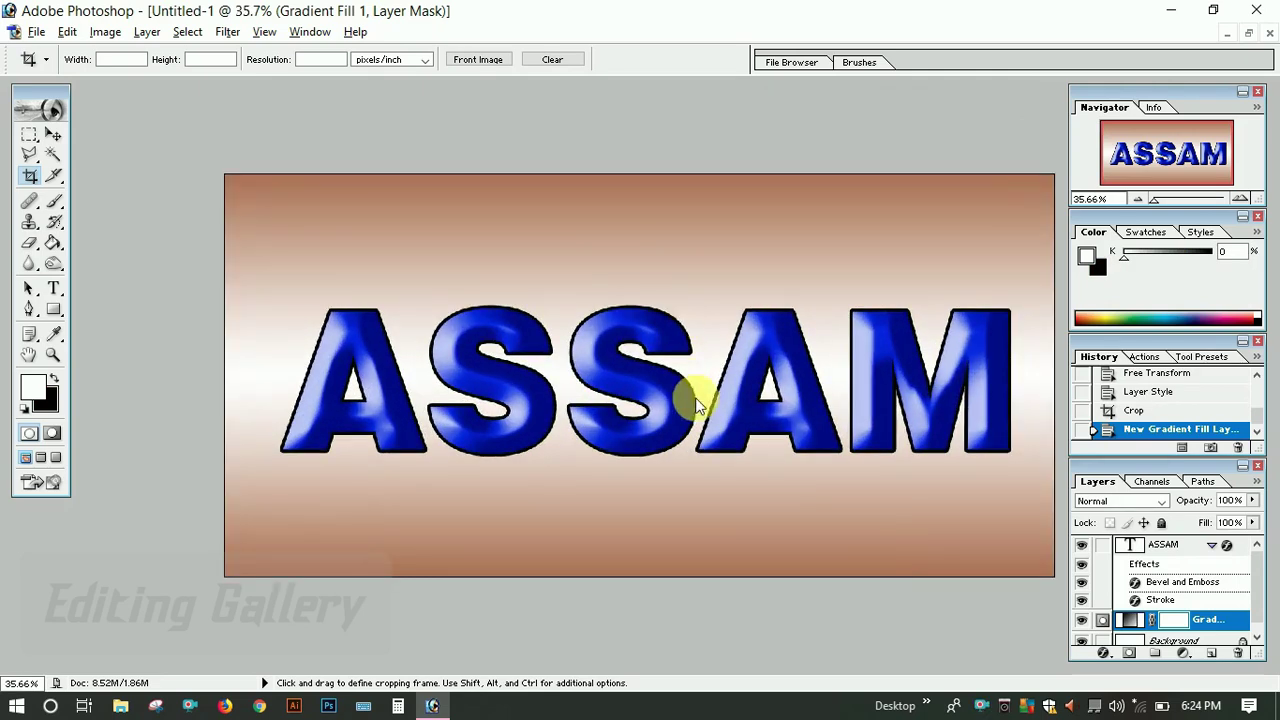
key("alt+space")
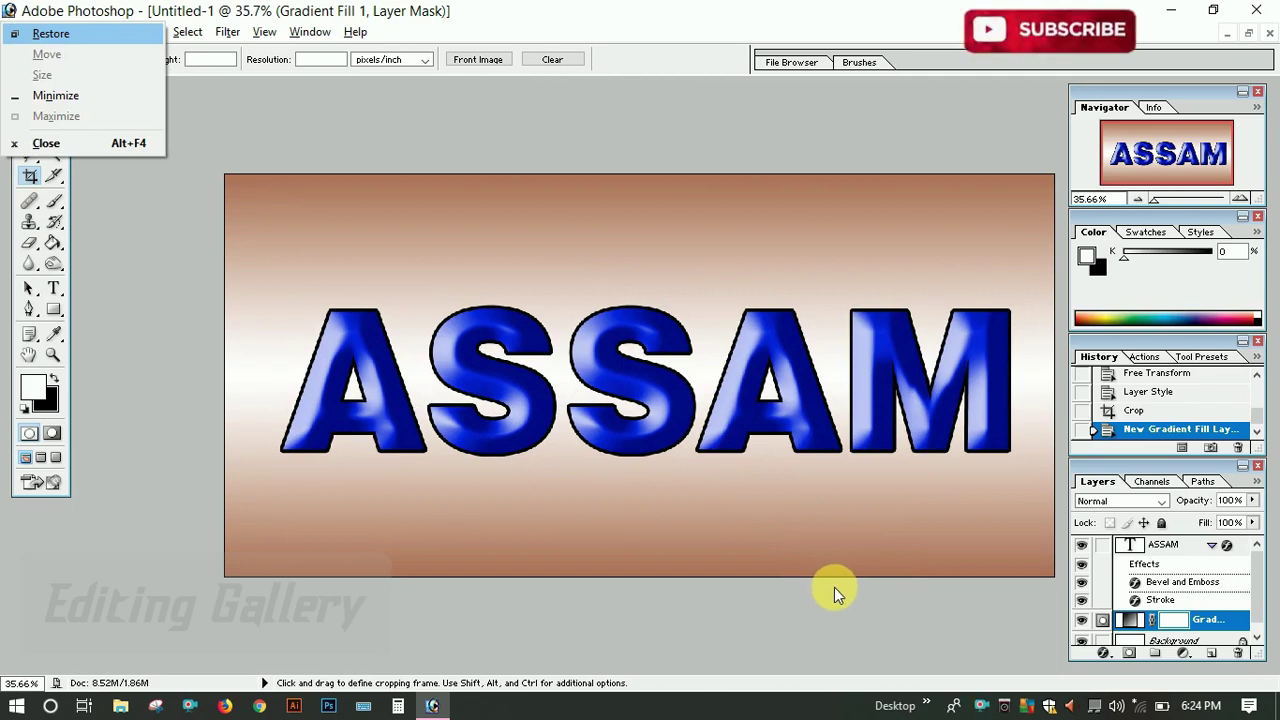
scroll(1058, 628, "down", 1)
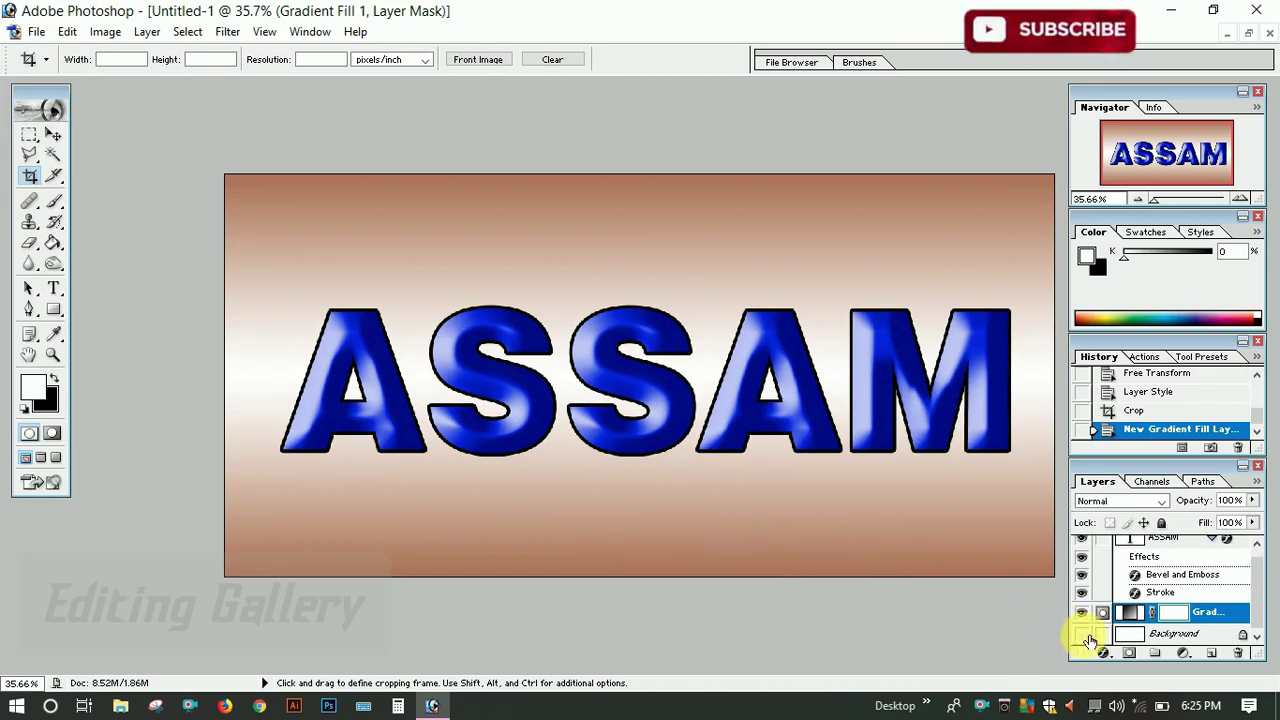
left_click(1083, 613)
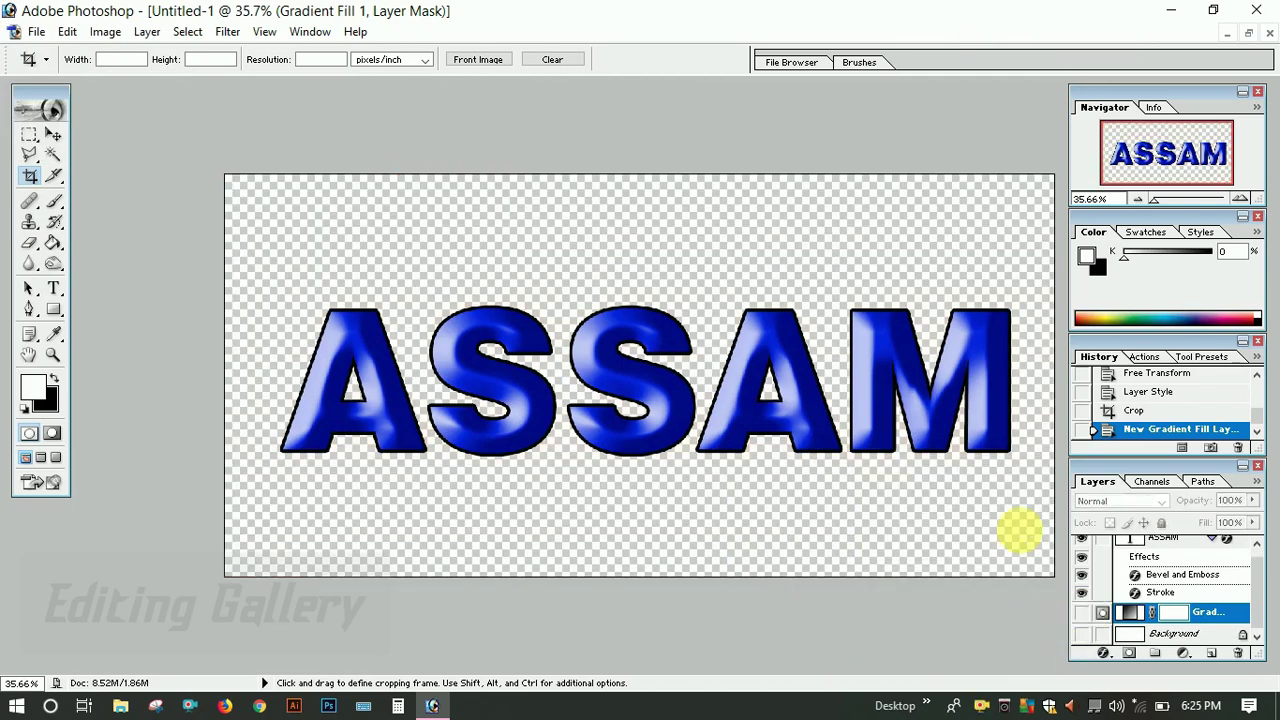
key("t")
left_click(441, 207)
Add a 30 pt text layer above ASSAM, then type and delete a test 'PNG' label.
left_click(441, 207)
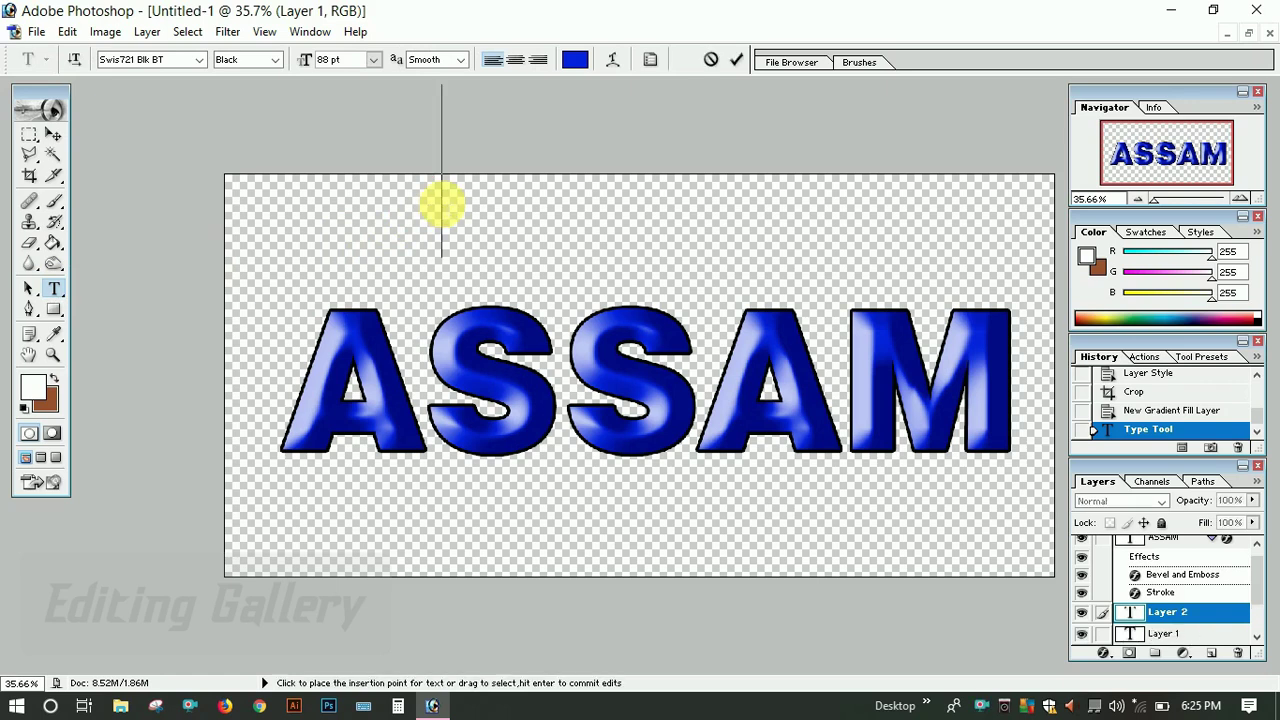
left_click(372, 59)
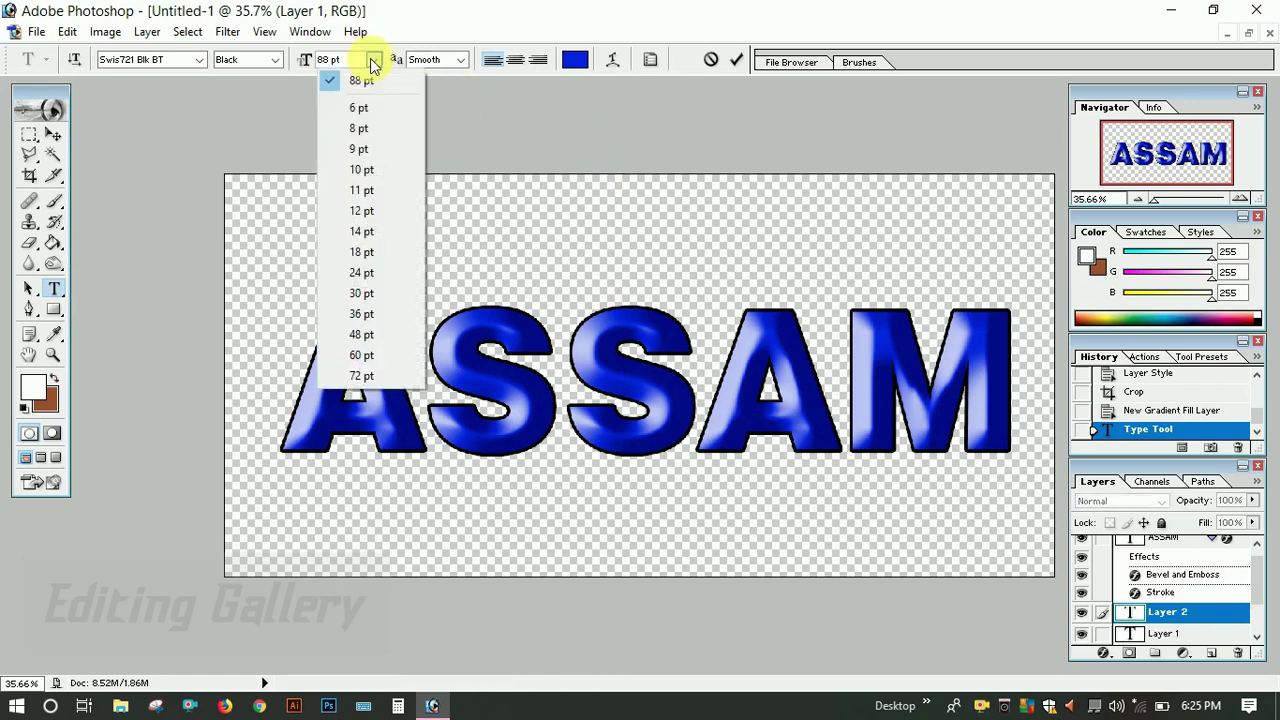
left_click(364, 293)
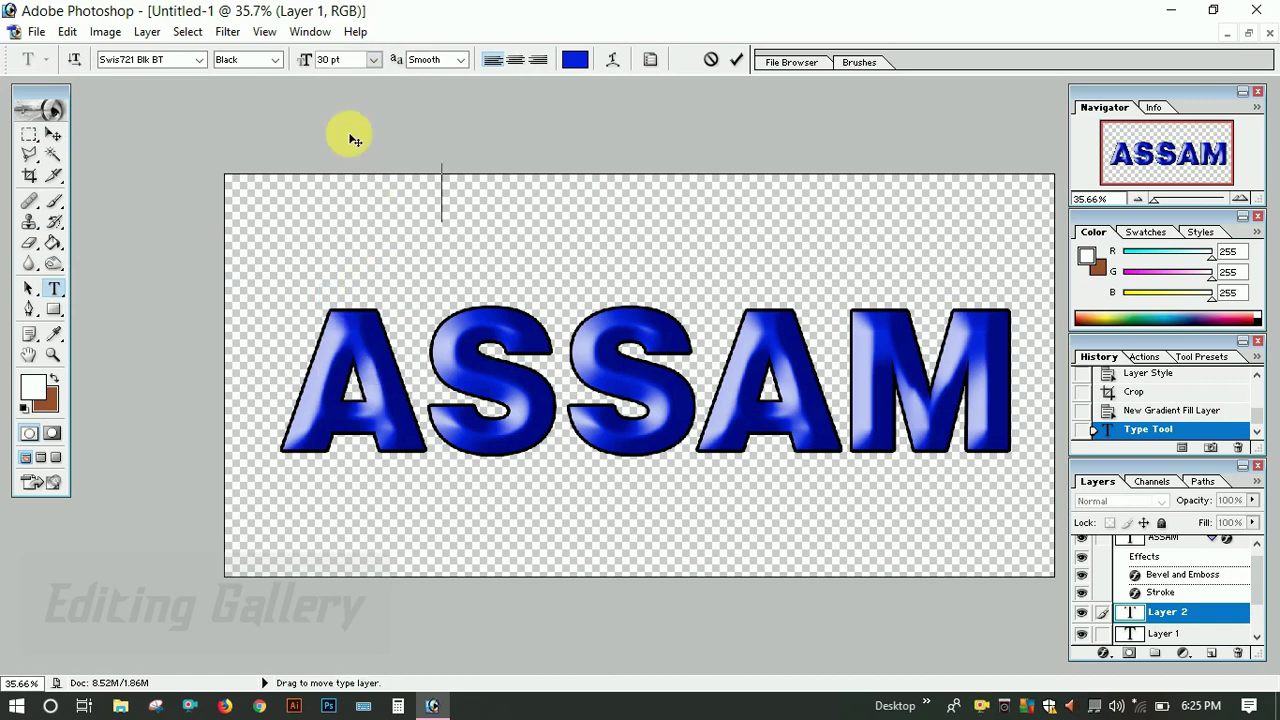
type("PNG")
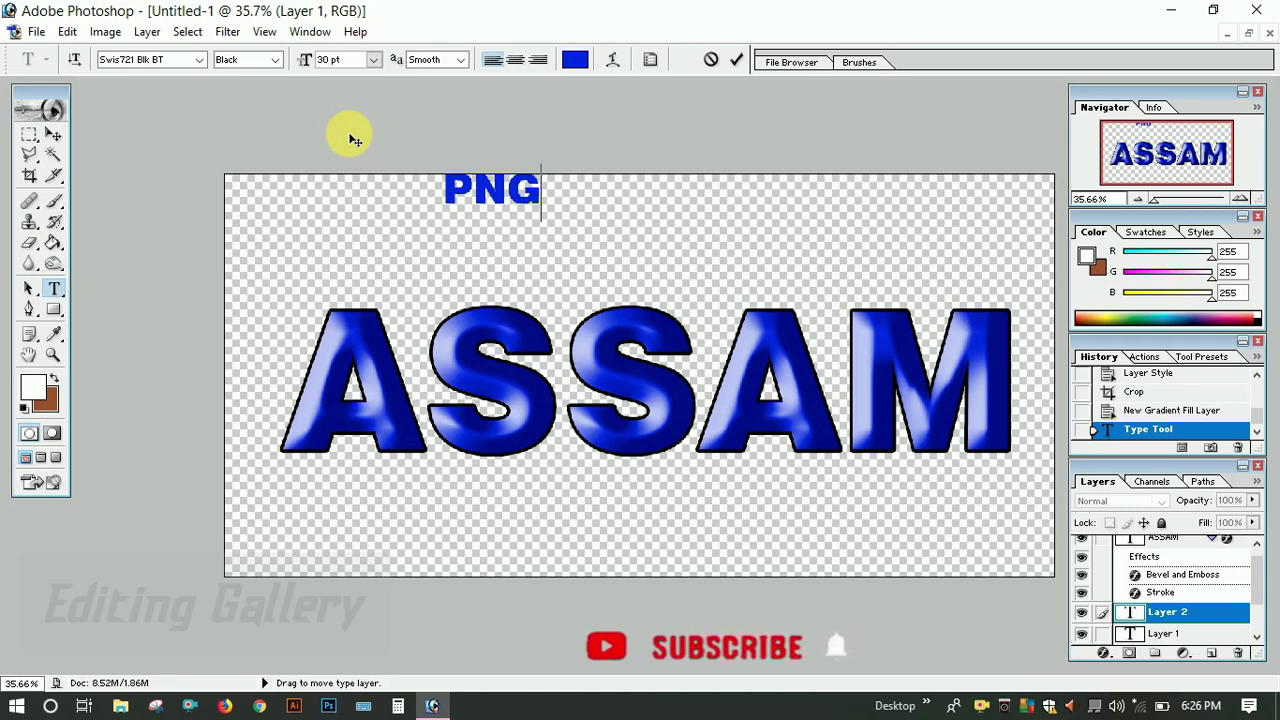
key("BackSpace")
key("BackSpace")
key("BackSpace")
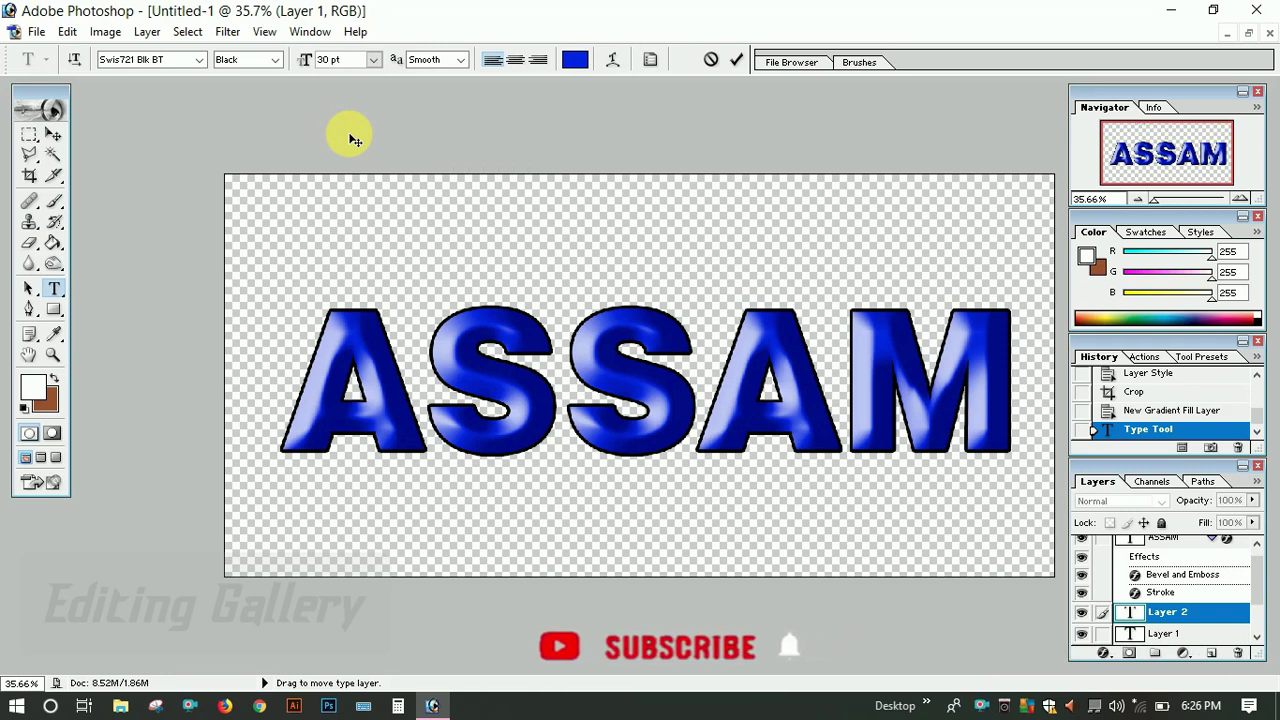
scroll(1145, 610, "down", 2)
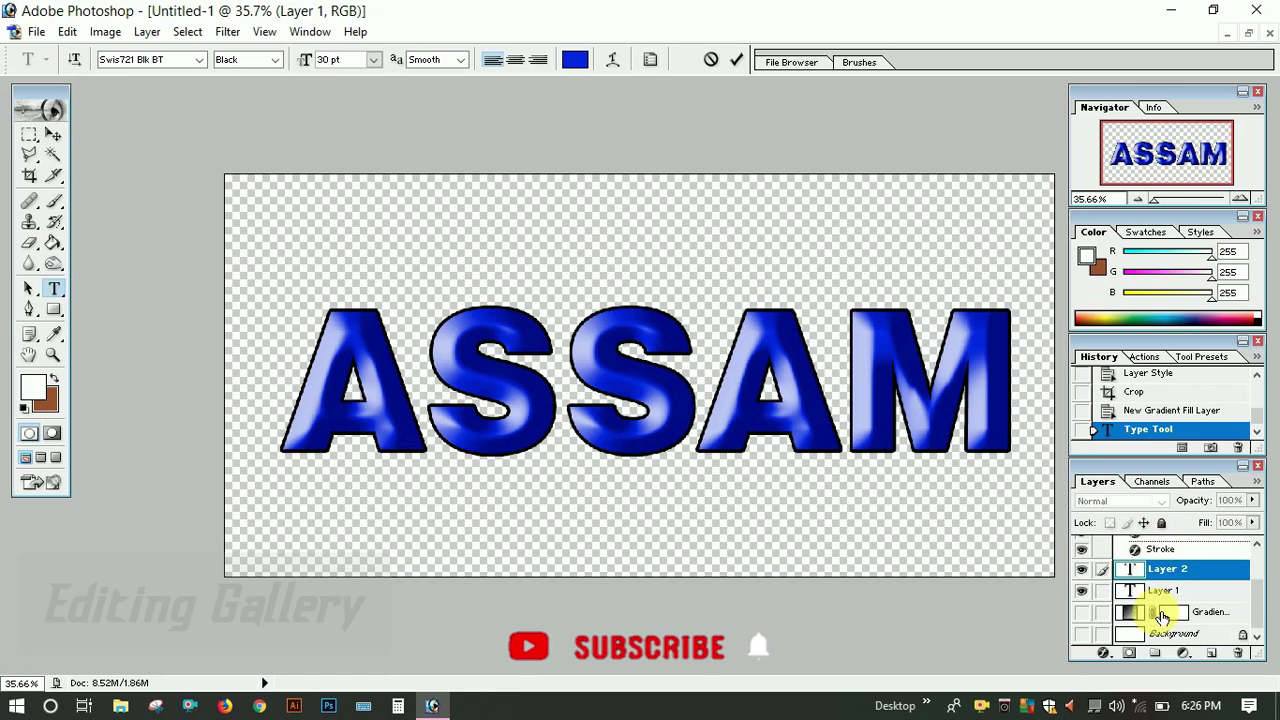
left_click(1084, 637)
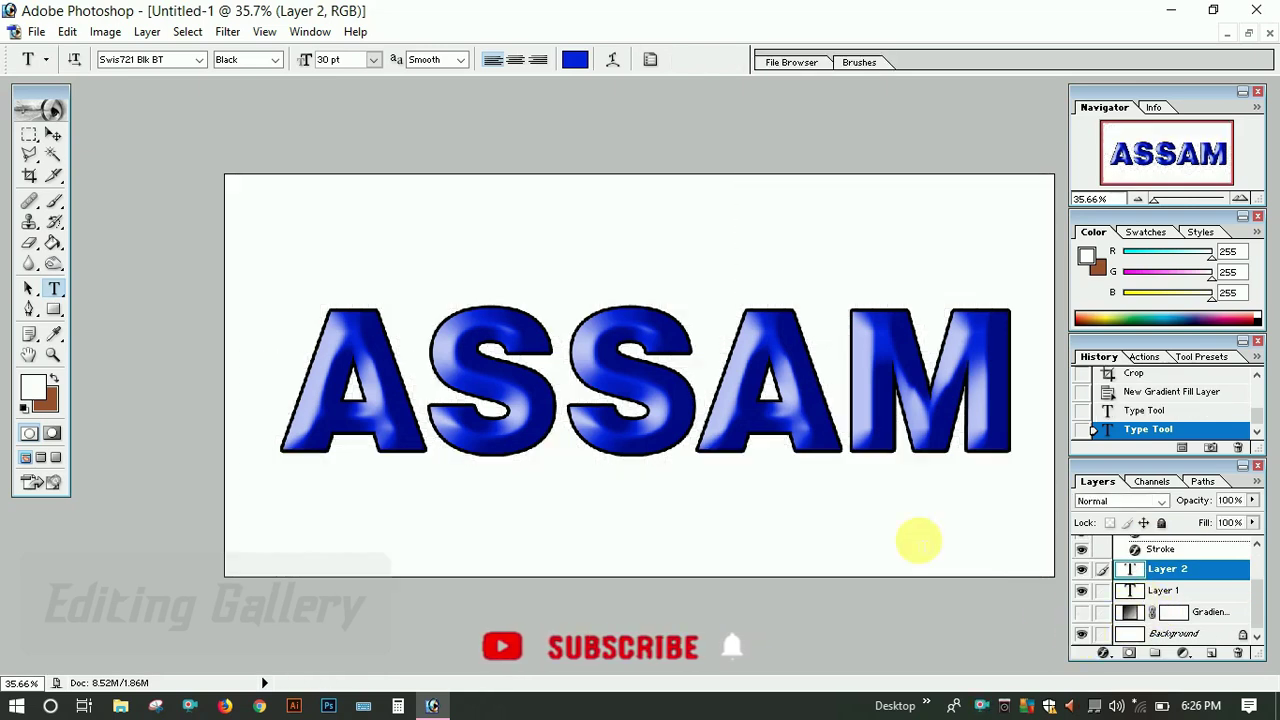
Type a temporary 'JPEG' label above ASSAM, then delete it.
key("v")
left_click(56, 288)
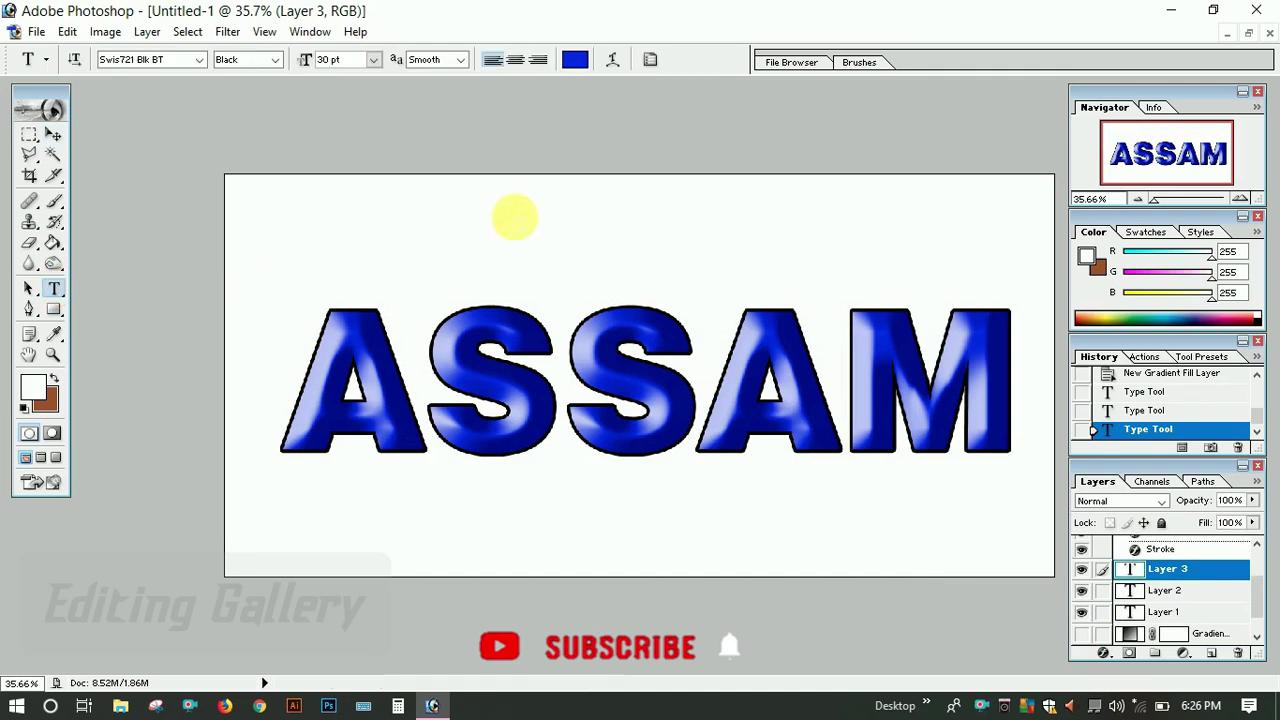
left_click(509, 209)
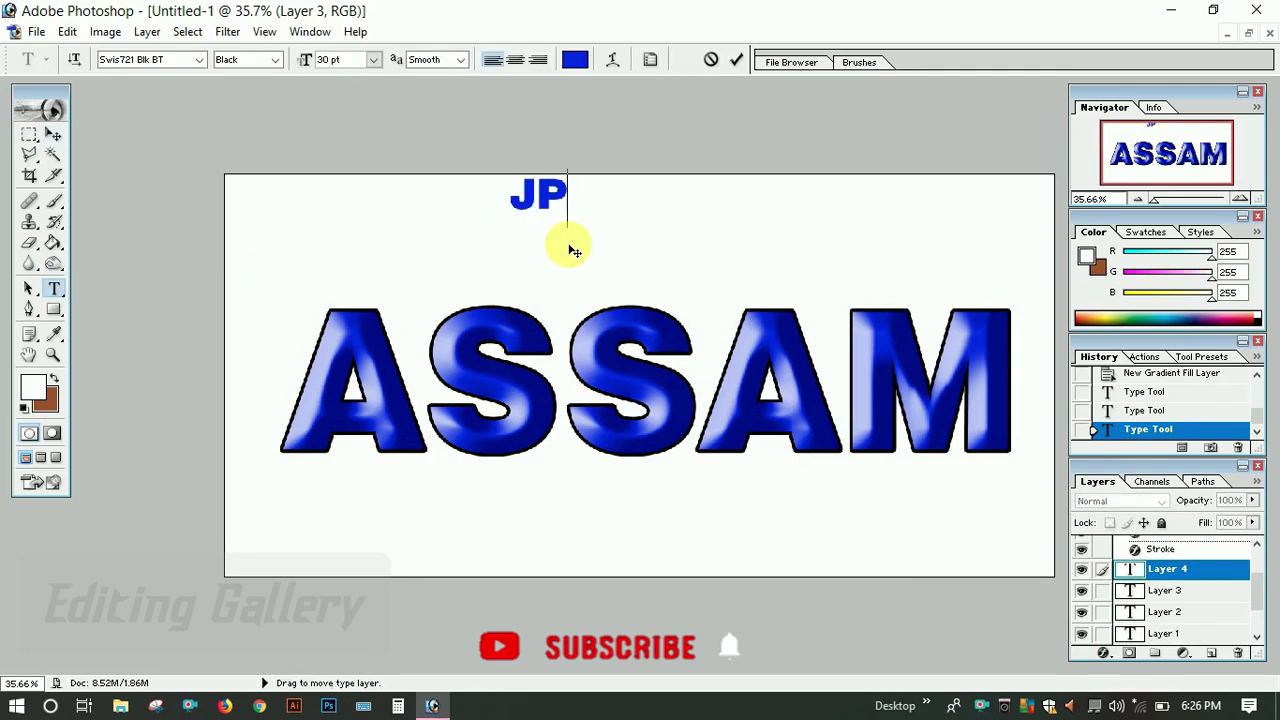
type("EG")
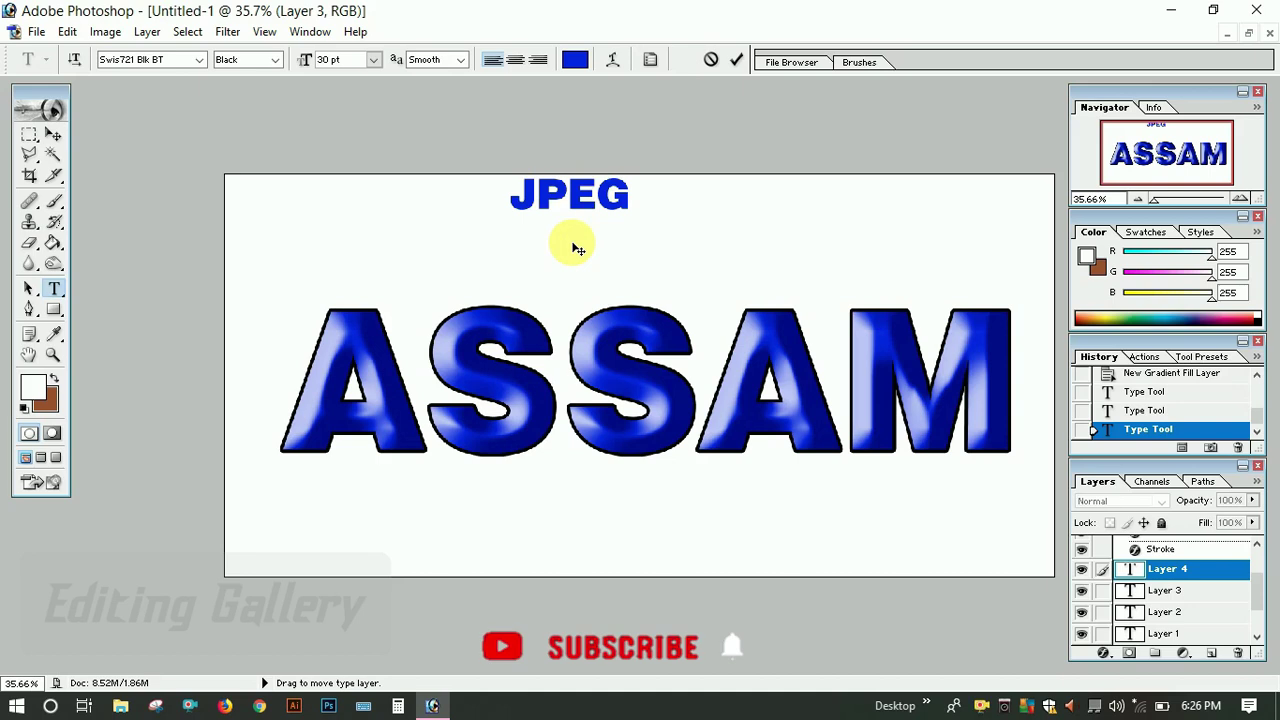
key("BackSpace")
key("BackSpace")
key("BackSpace")
key("BackSpace")
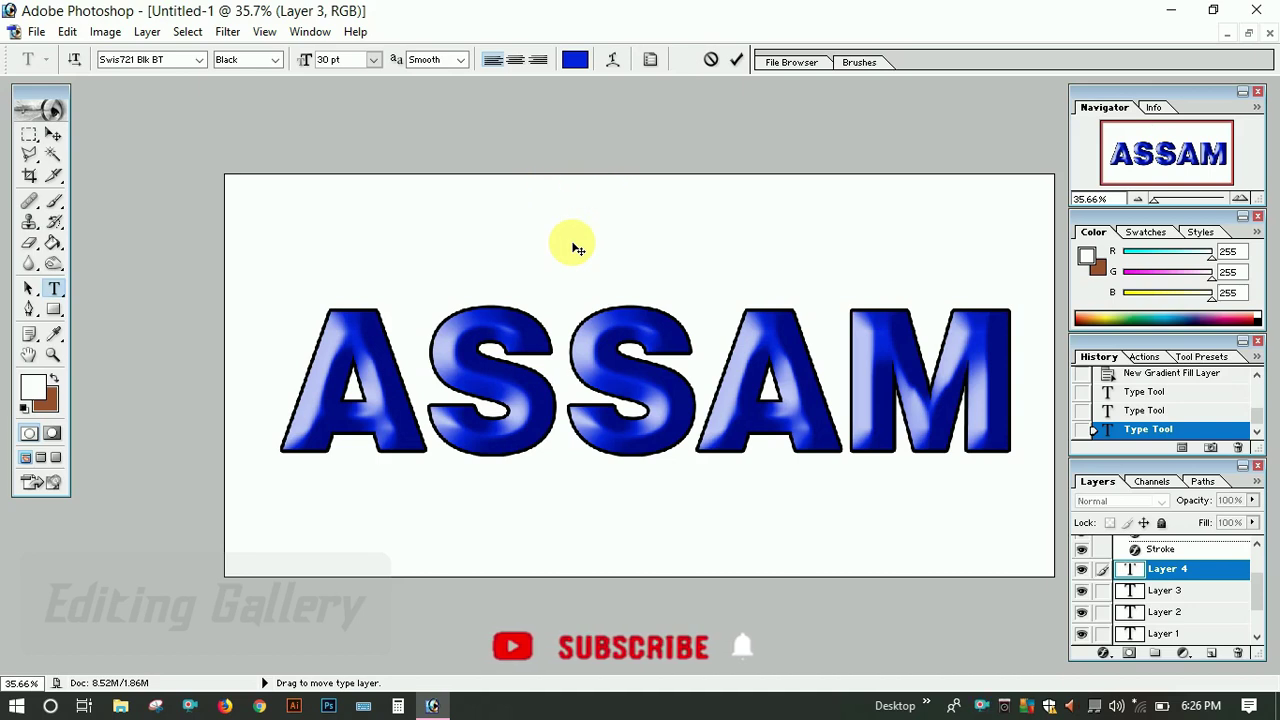
scroll(1110, 620, "down", 2)
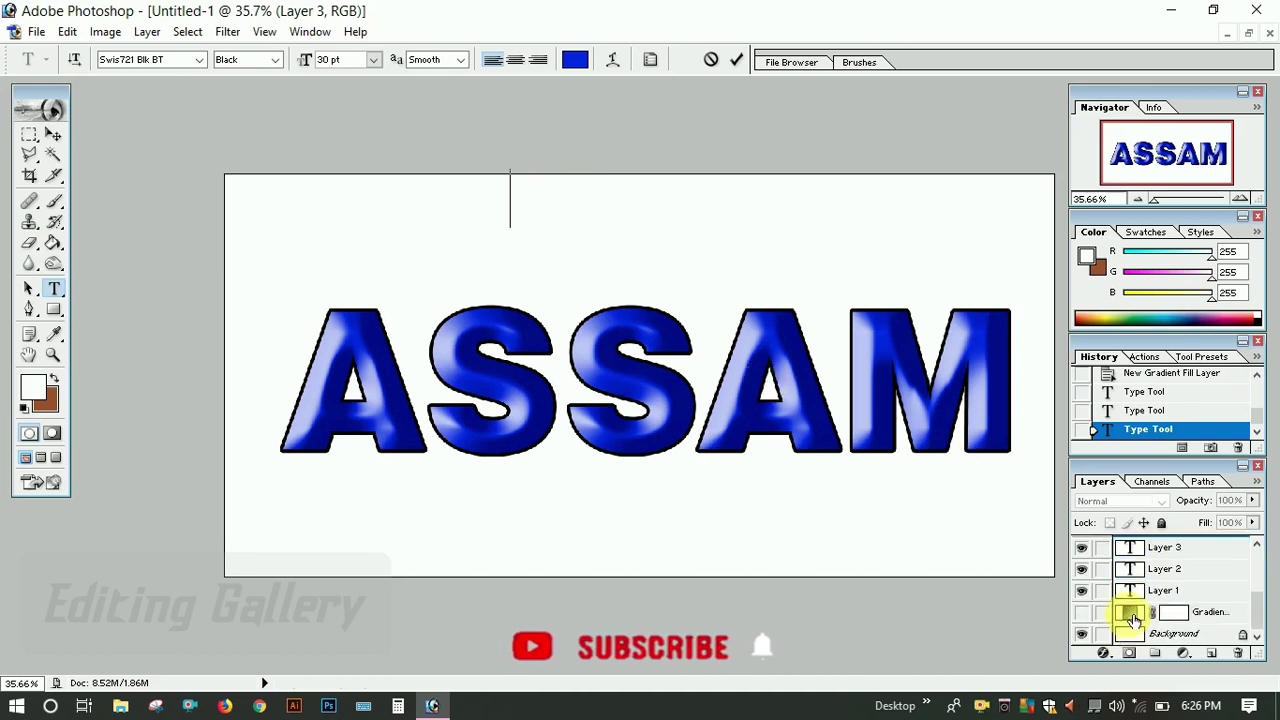
Show the brown gradient layer, then type and fully clear a 'GARDIENT JPEG' caption.
left_click(1082, 612)
left_click(503, 210)
type("GAR")
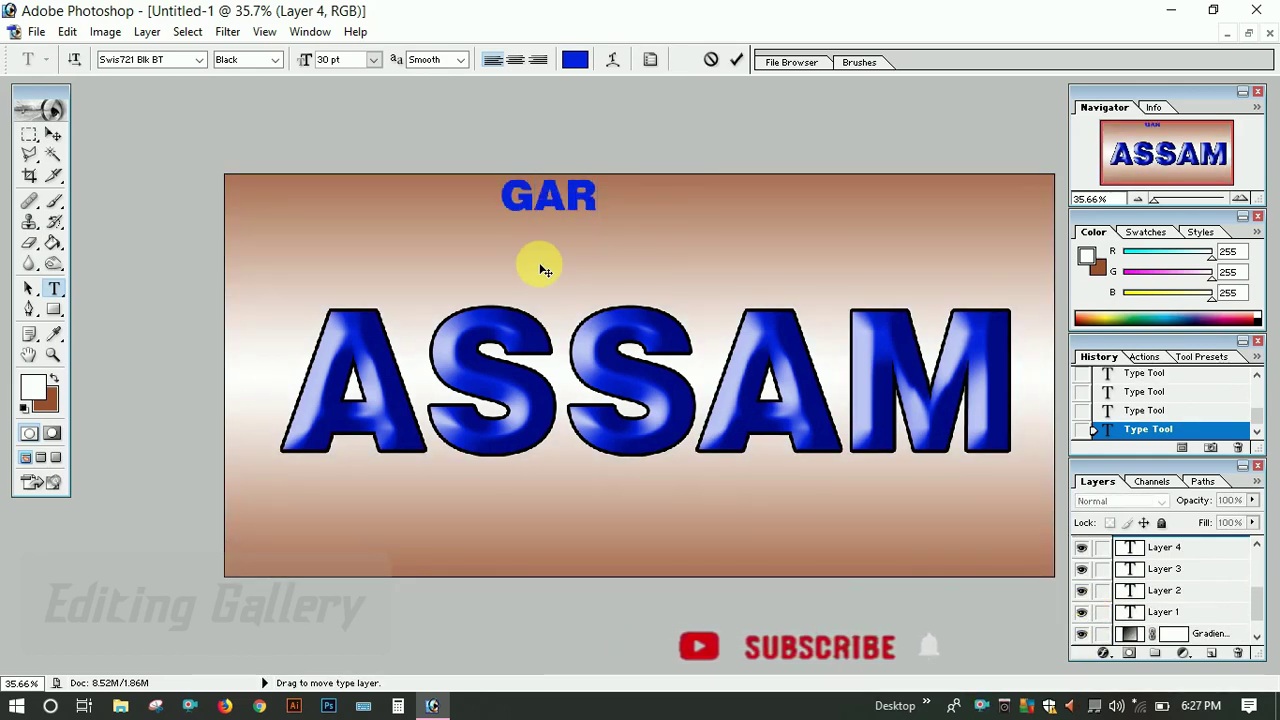
type("DIEN")
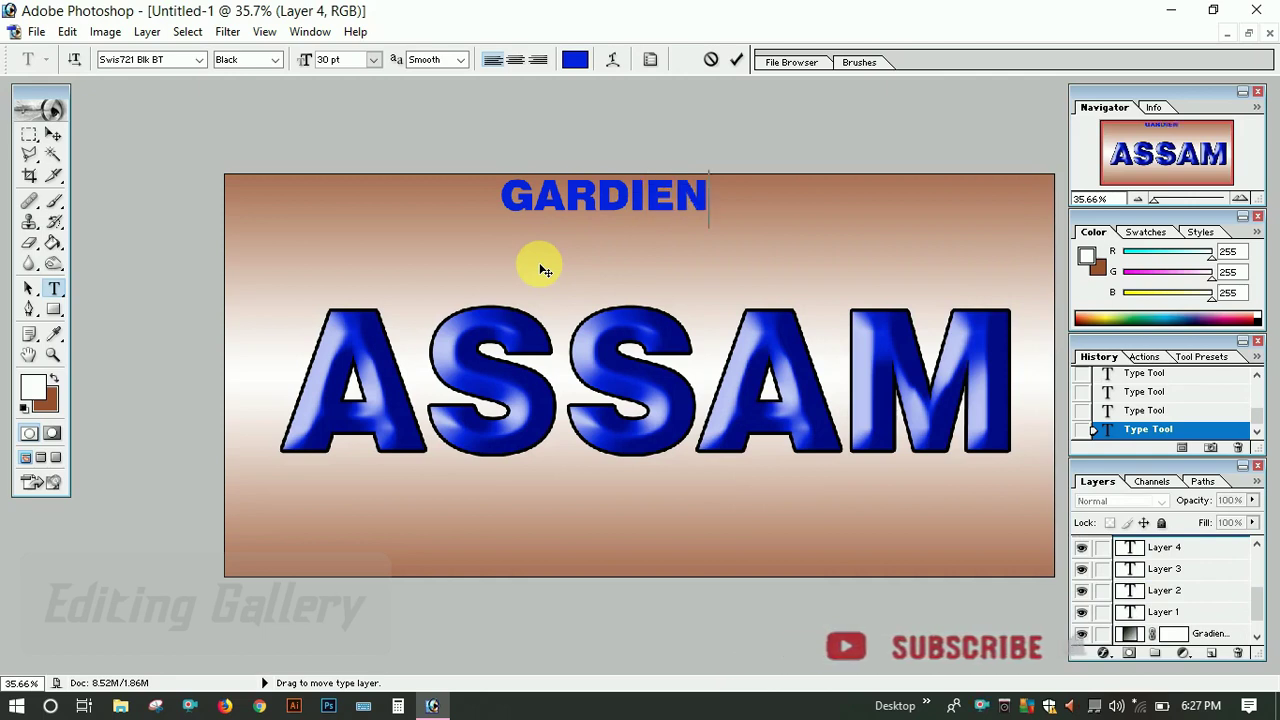
type("T")
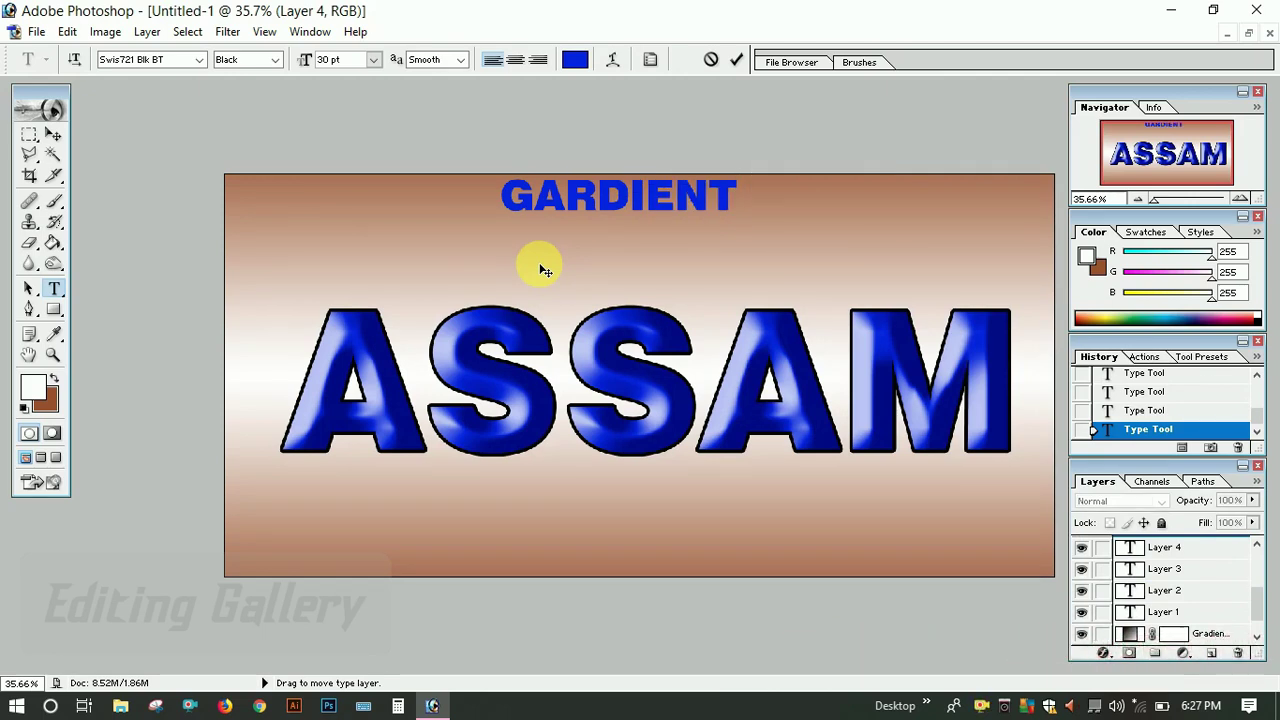
type(" JP")
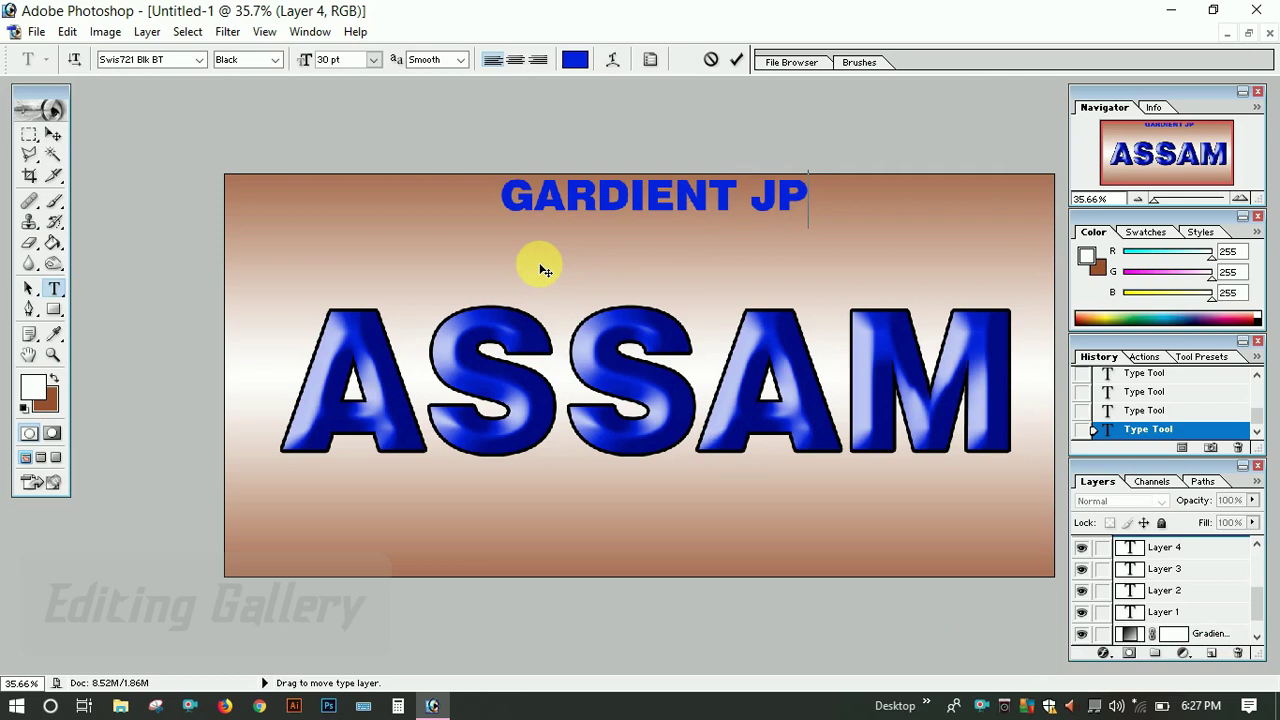
type("EG")
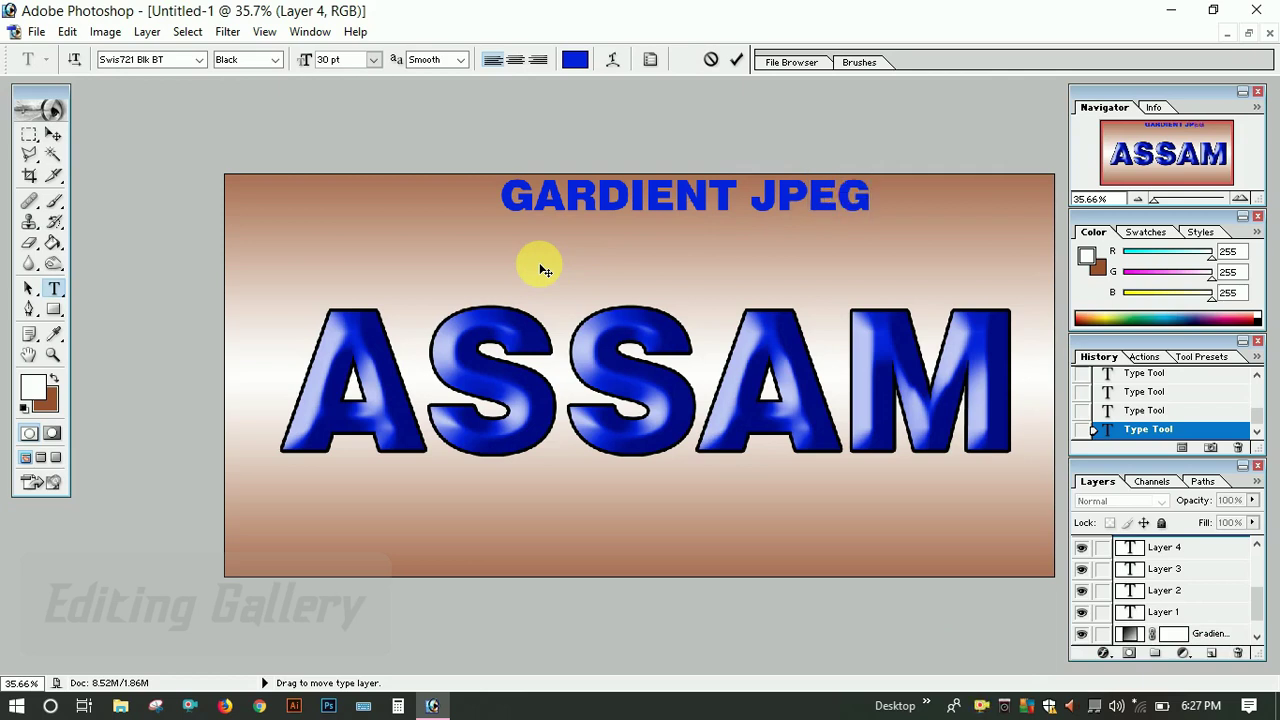
key("BackSpace")
key("ctrl+a")
key("BackSpace")
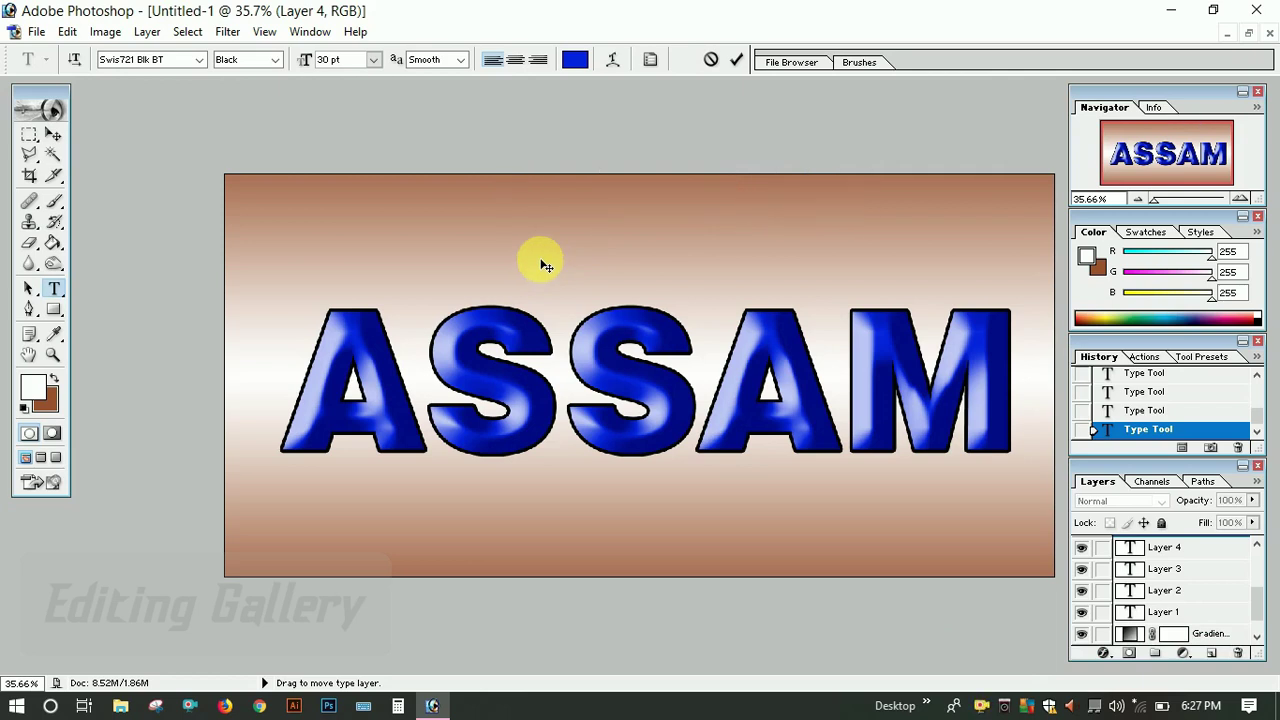
Type and erase a test 'PNG' caption, then hide the gradient for a transparent background.
scroll(1137, 596, "down", 1)
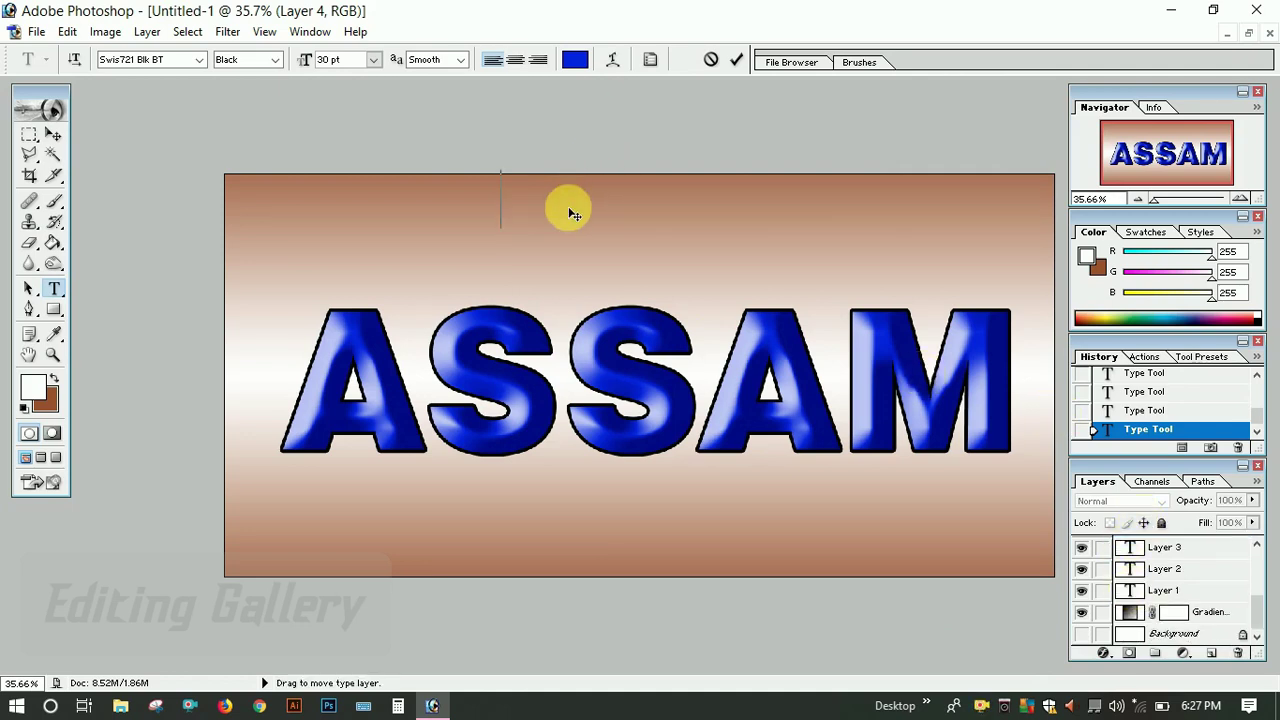
type("H")
type("OW")
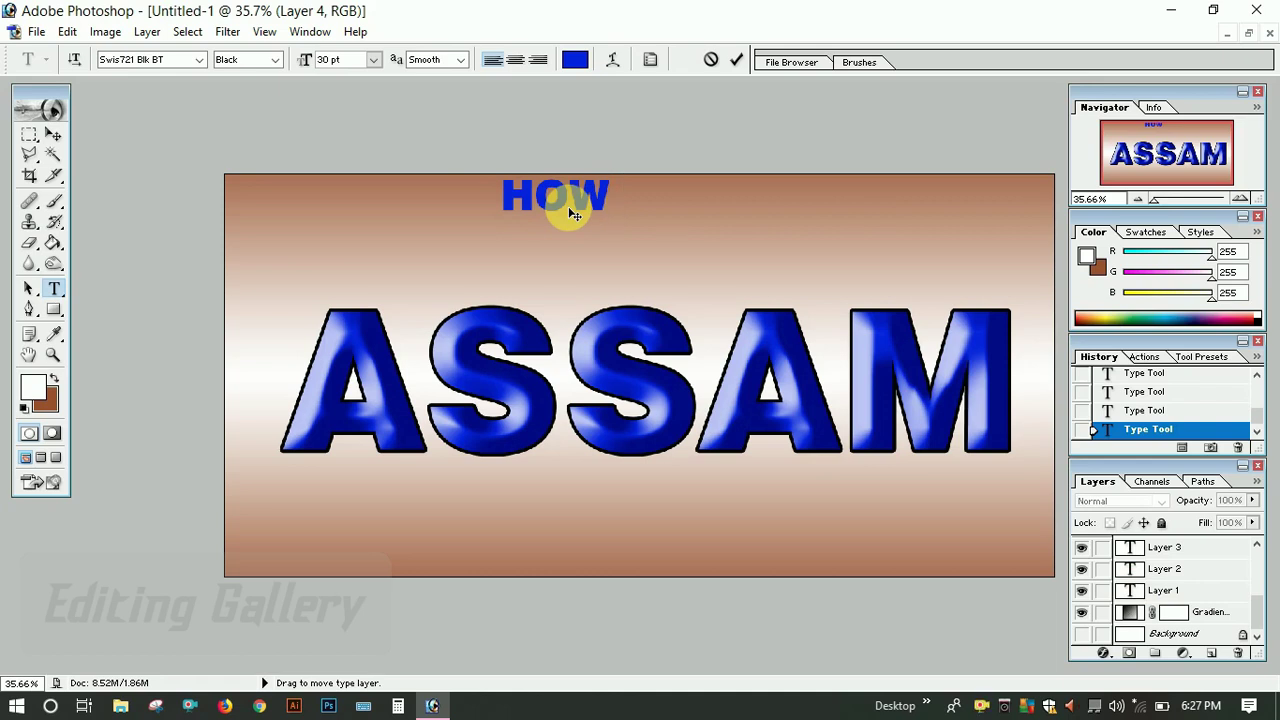
type(" TO SA")
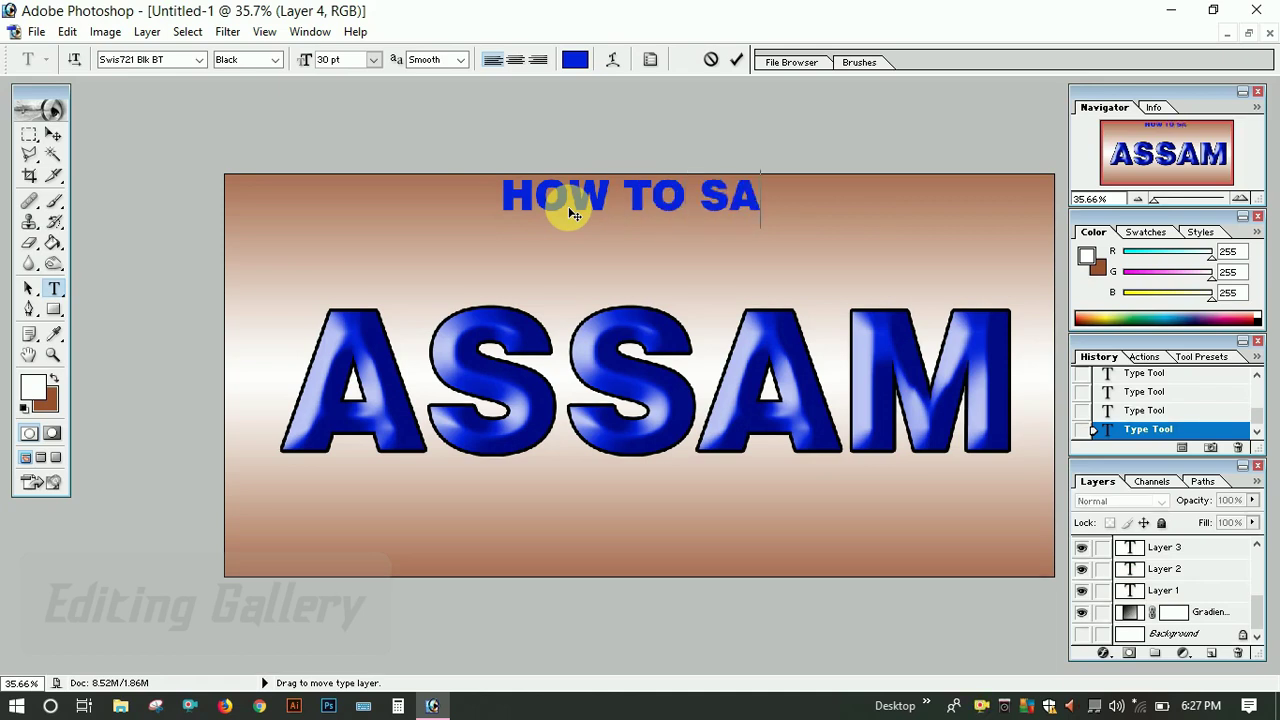
type("VE P")
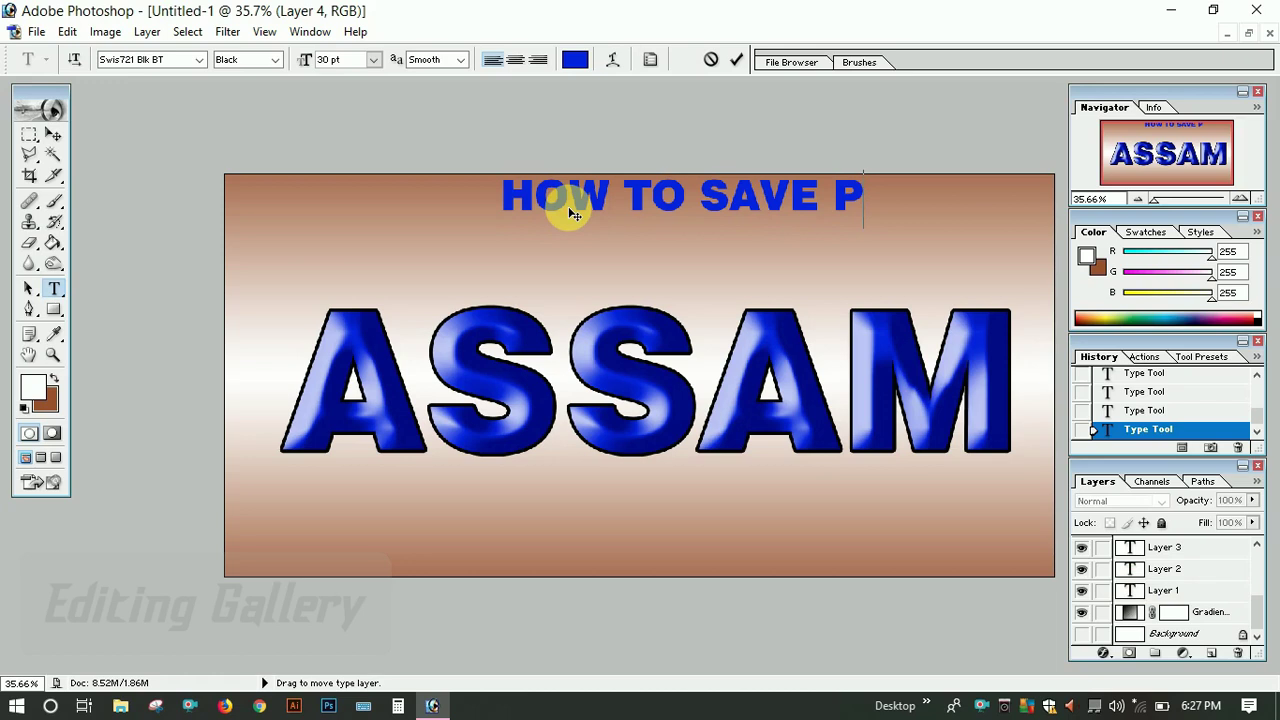
type("NG")
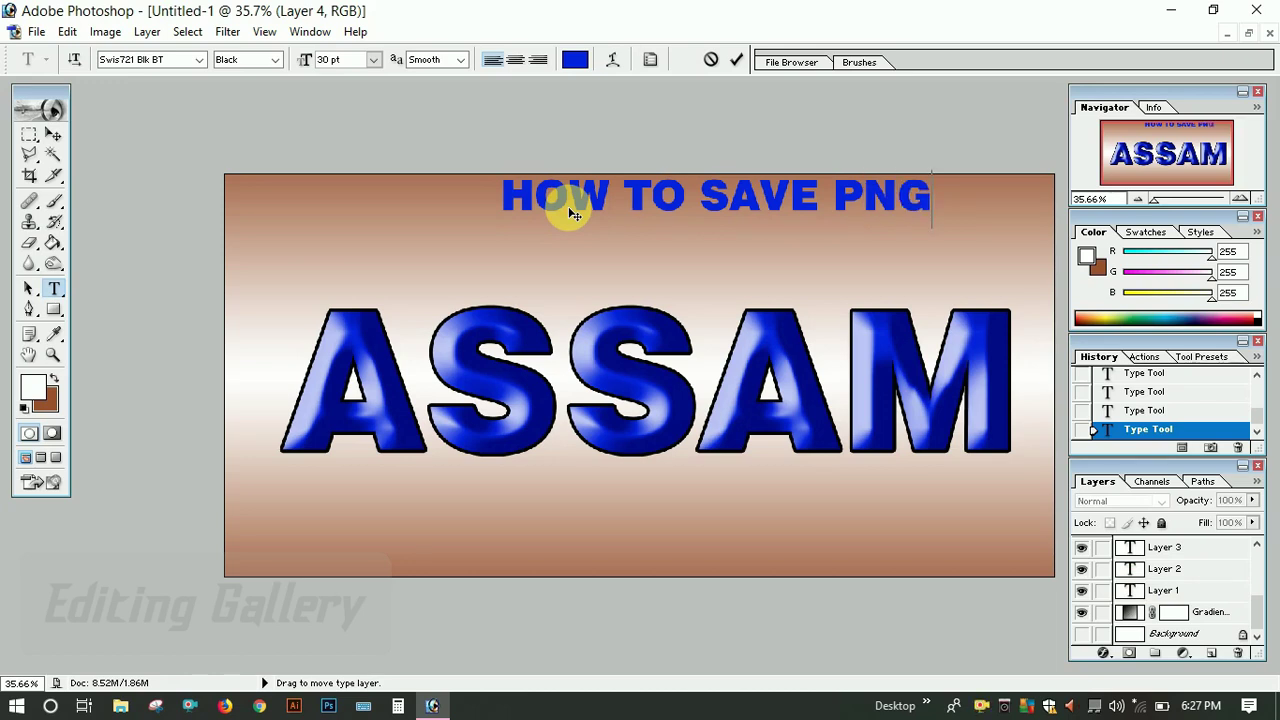
key("BackSpace")
key("BackSpace")
key("BackSpace")
key("BackSpace")
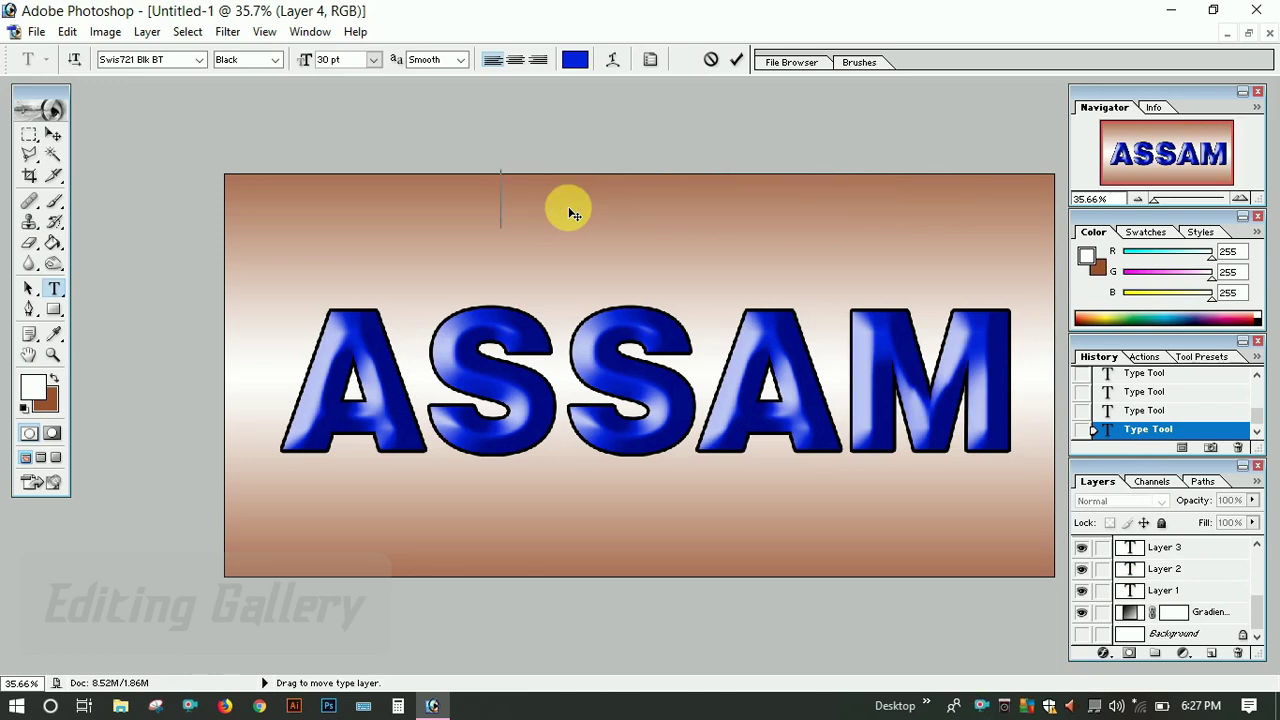
left_click(1088, 618)
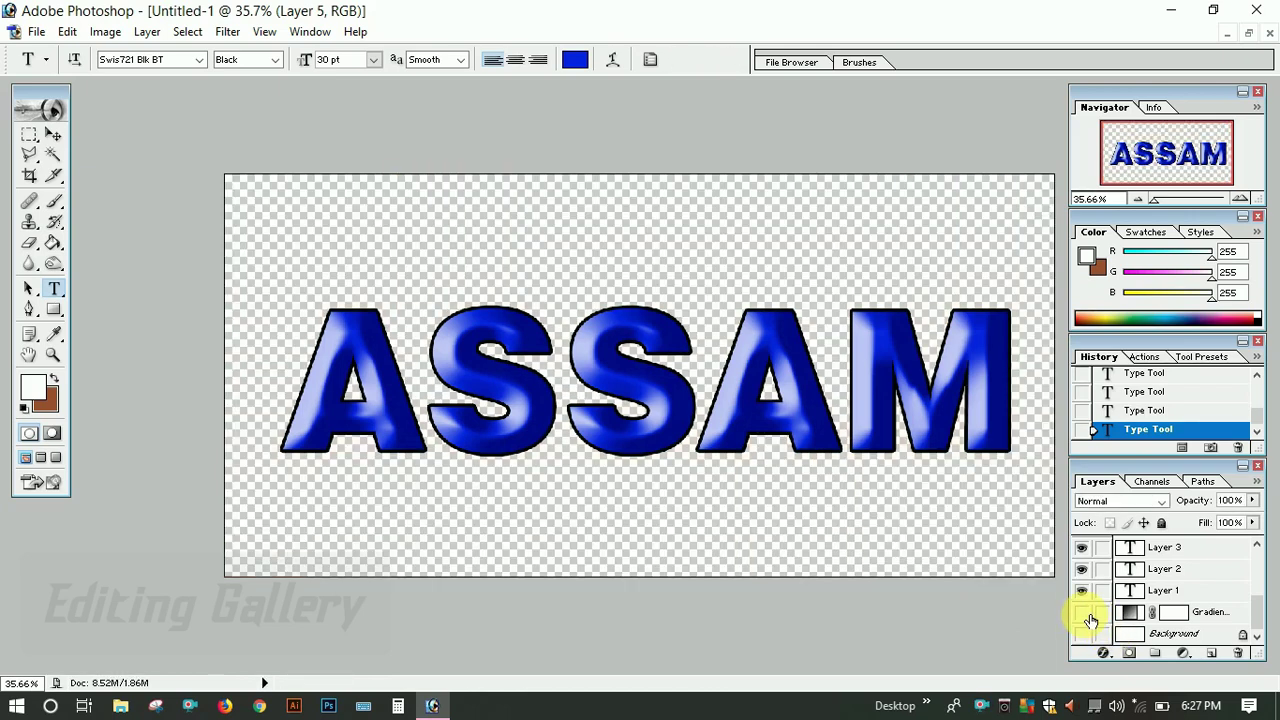
Save a PNG-format copy of the transparent artwork as Untitled-1 copy.png.
left_click(36, 33)
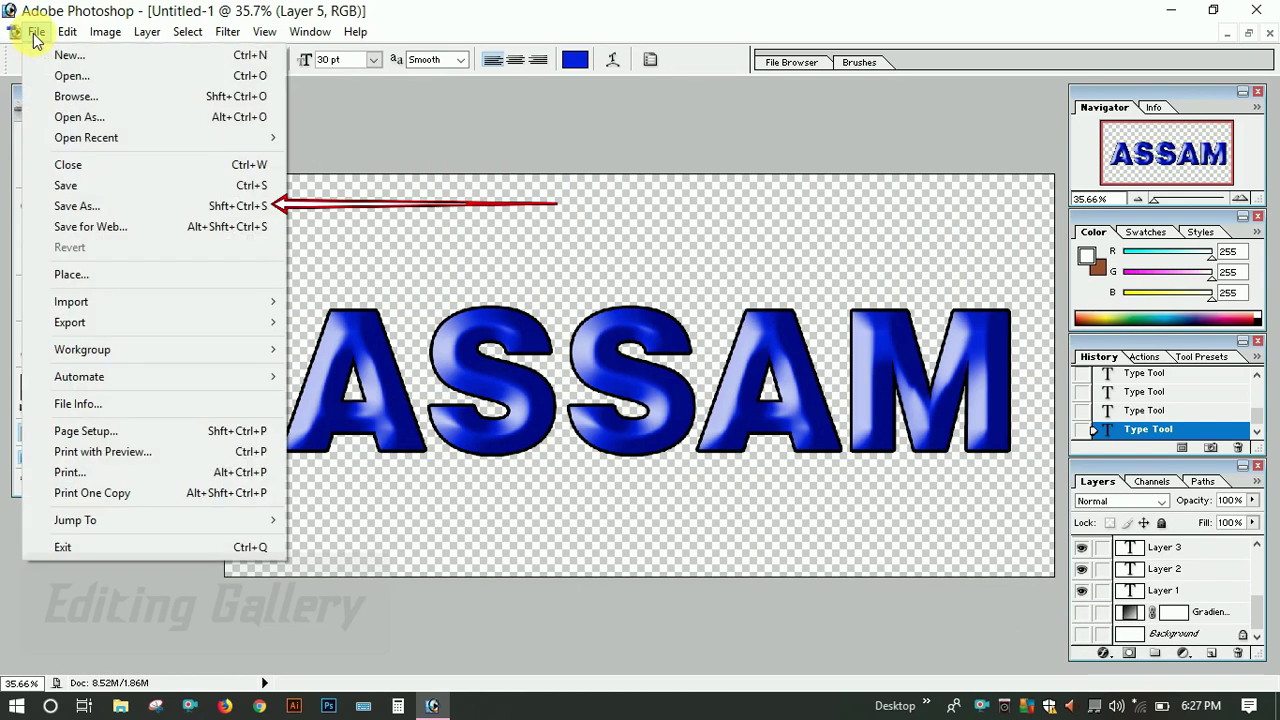
left_click(112, 208)
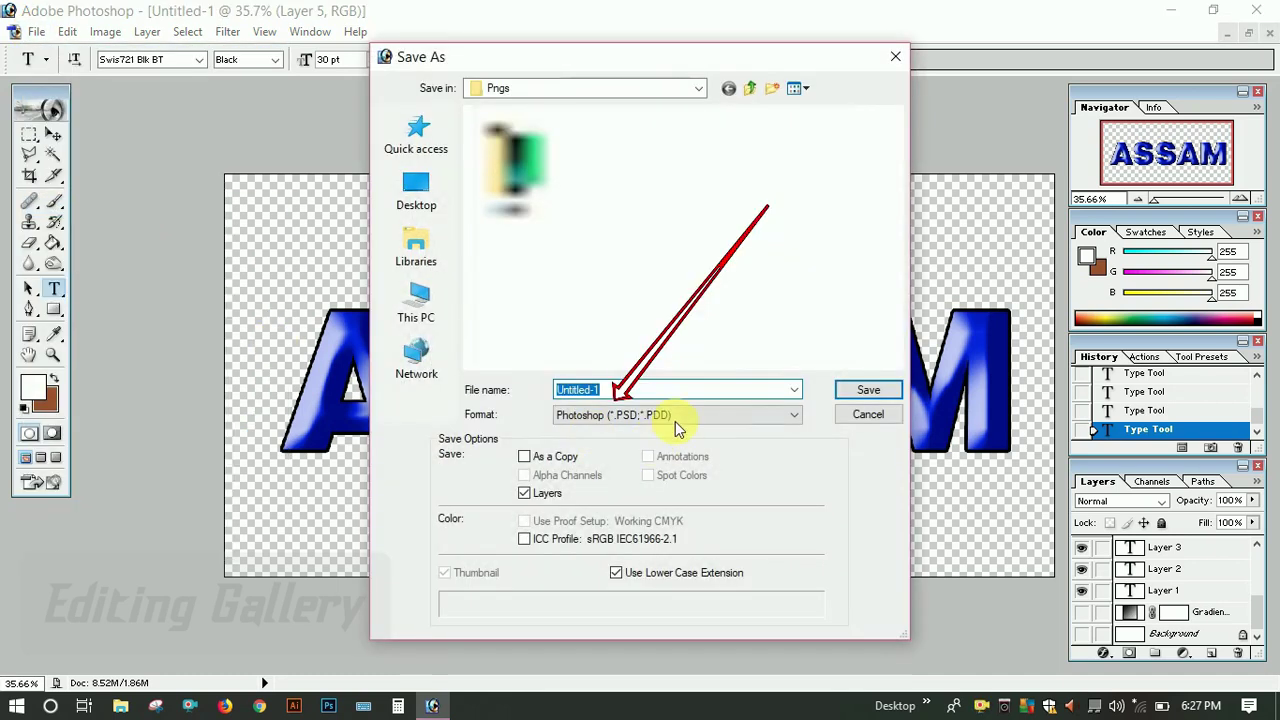
left_click(677, 418)
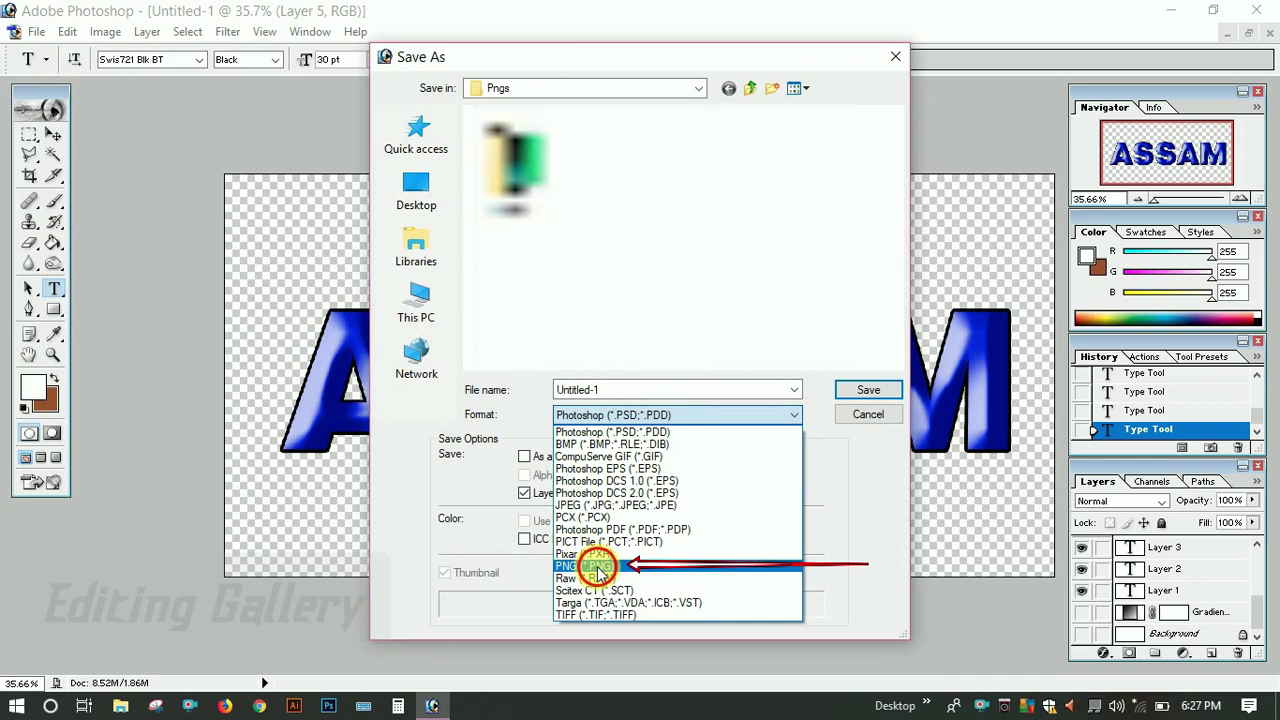
left_click(570, 563)
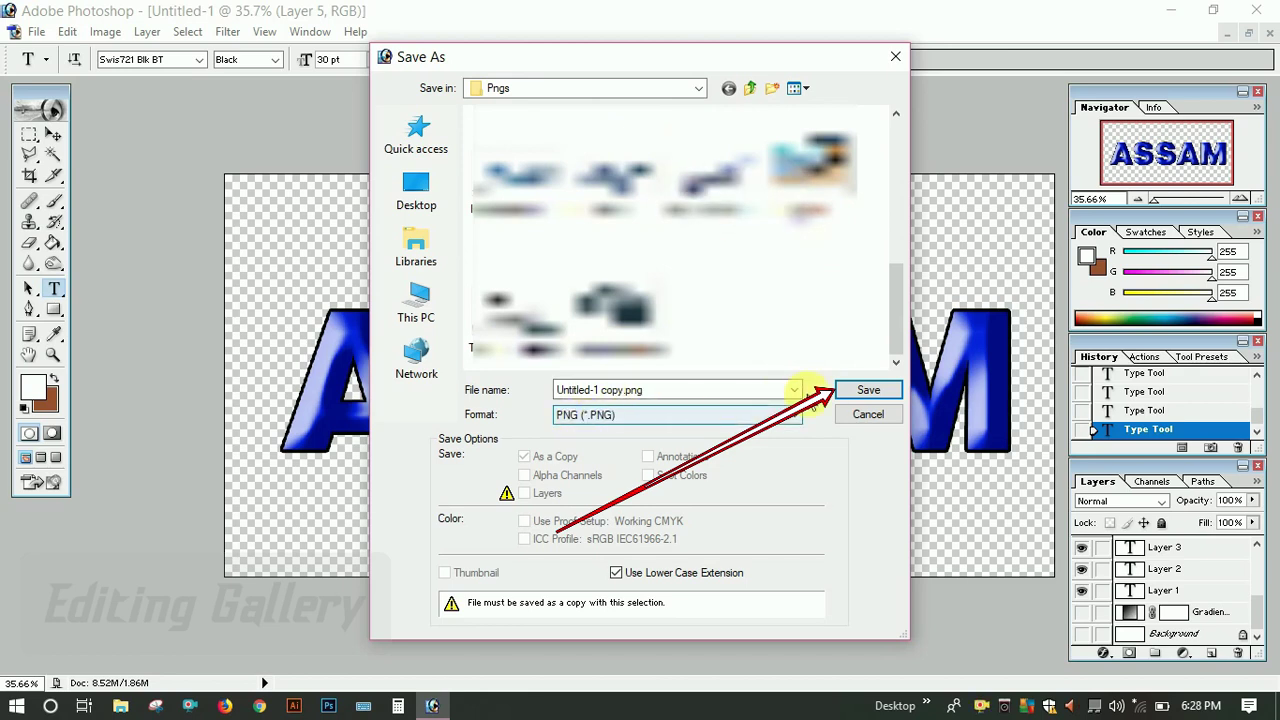
left_click(862, 410)
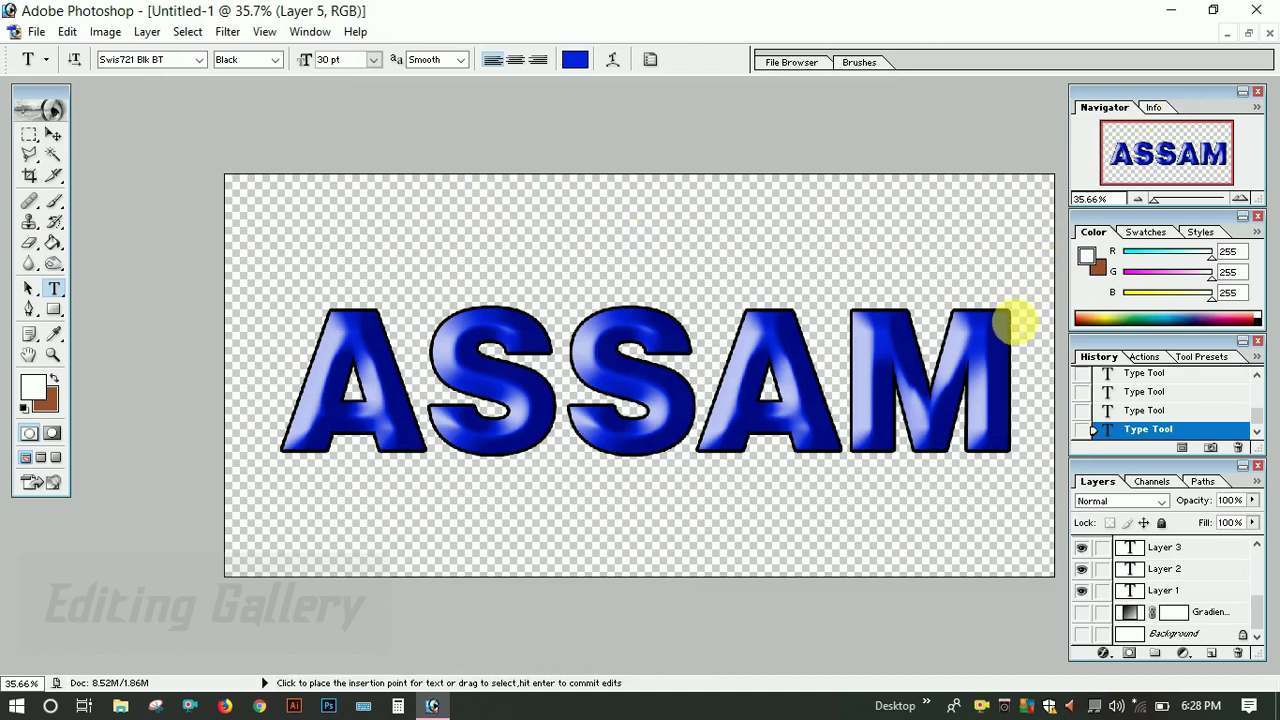
left_click(1015, 370)
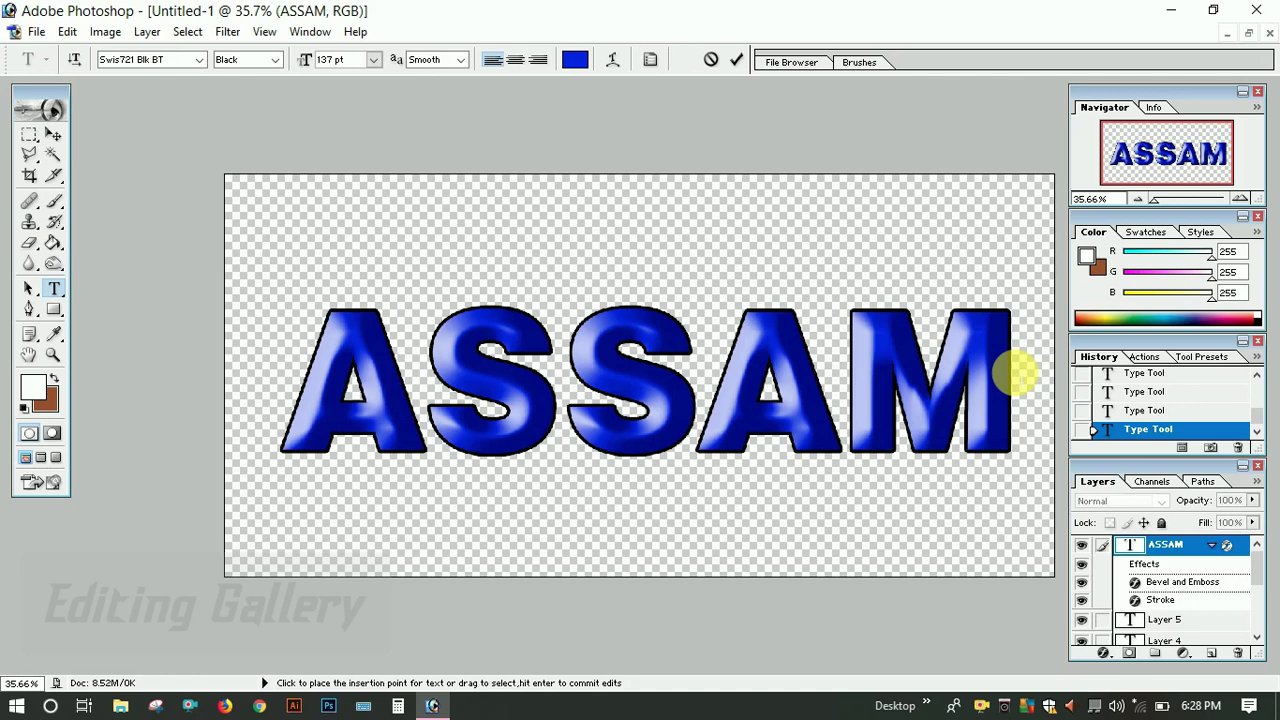
Erase the ASSAM letters, switch the font to AkrutiAsmSubhash, and type 'Asm'.
key("BackSpace")
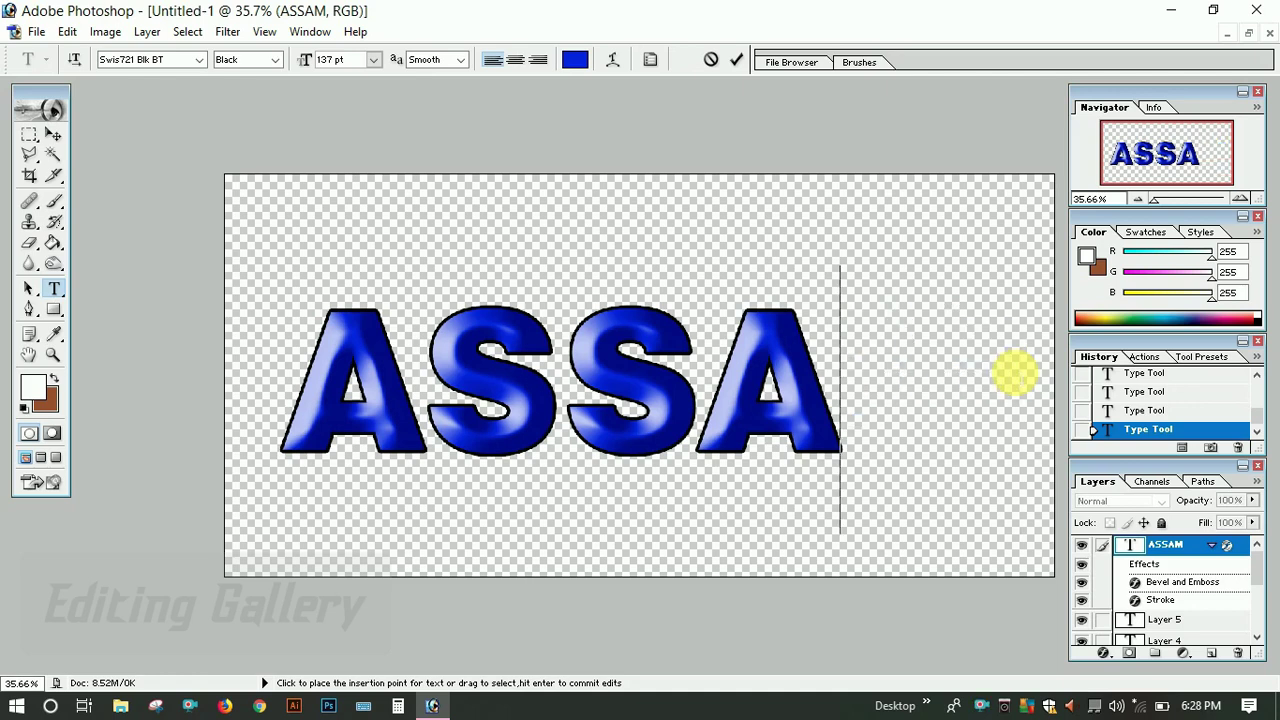
key("BackSpace")
key("BackSpace")
key("BackSpace")
key("BackSpace")
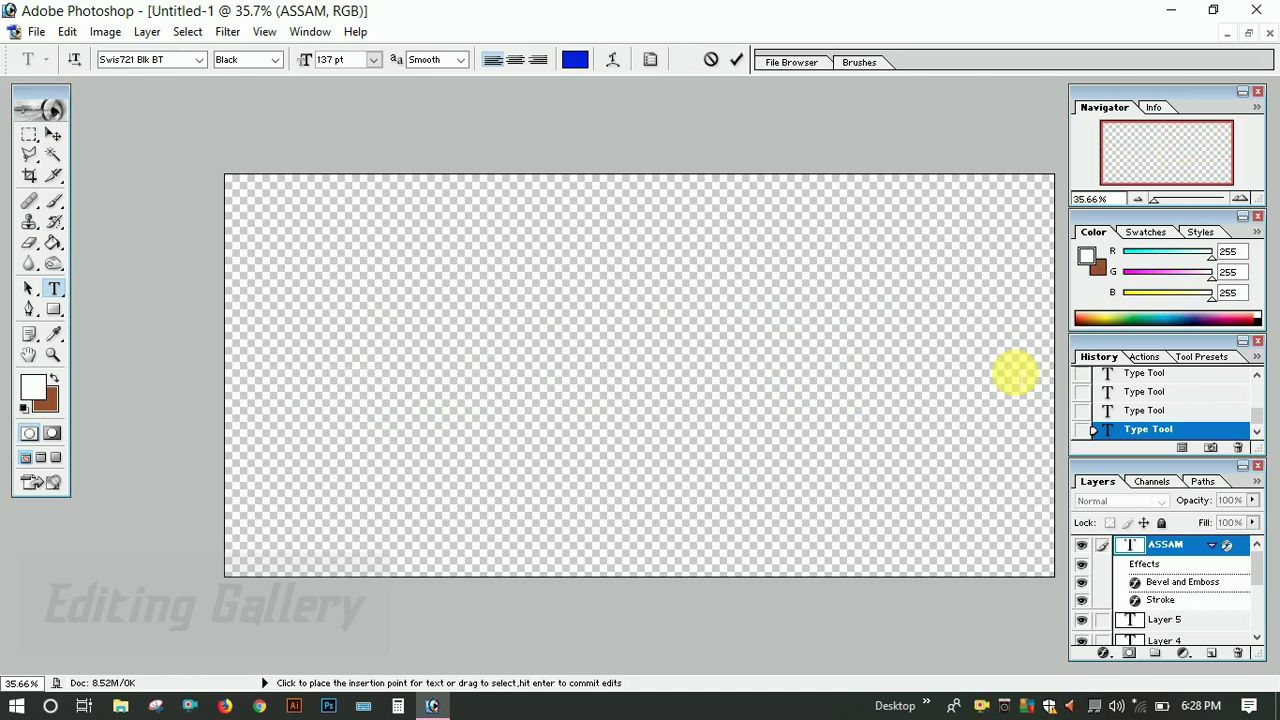
left_click(200, 60)
scroll(176, 173, "up", 8)
scroll(178, 180, "up", 10)
scroll(177, 177, "up", 5)
scroll(220, 230, "up", 8)
left_click_drag(257, 294, 256, 128)
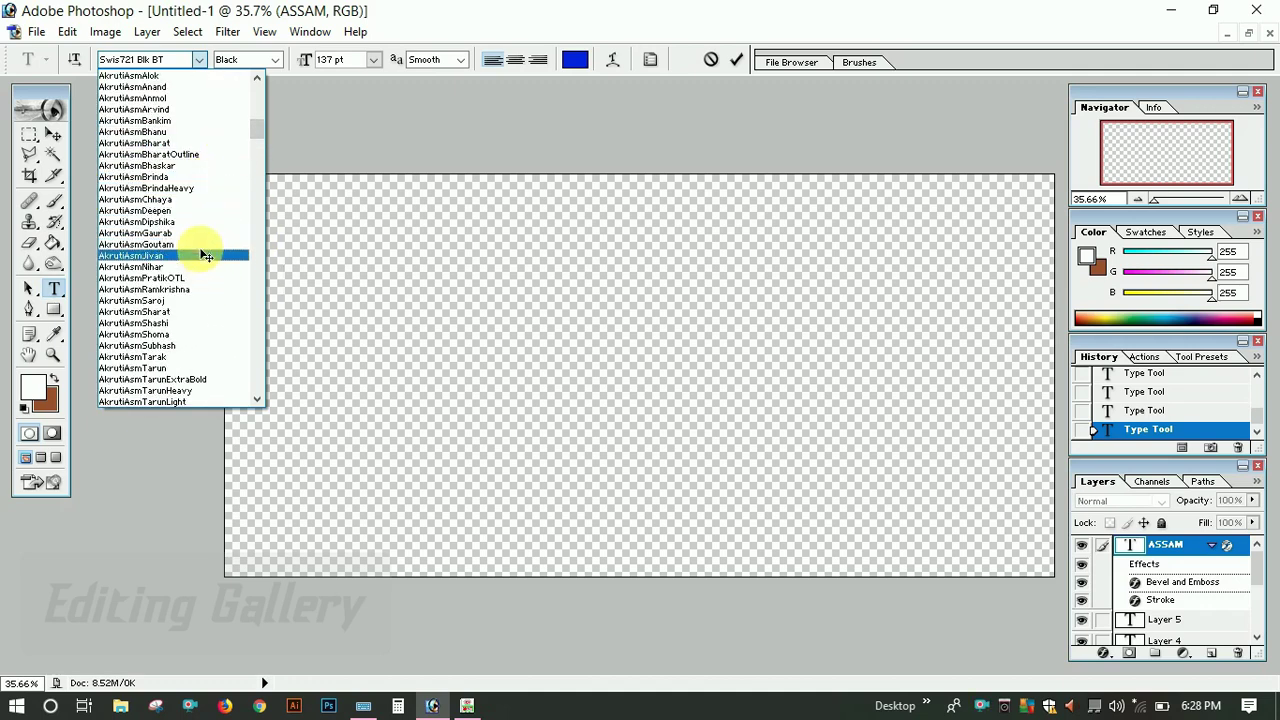
left_click(193, 347)
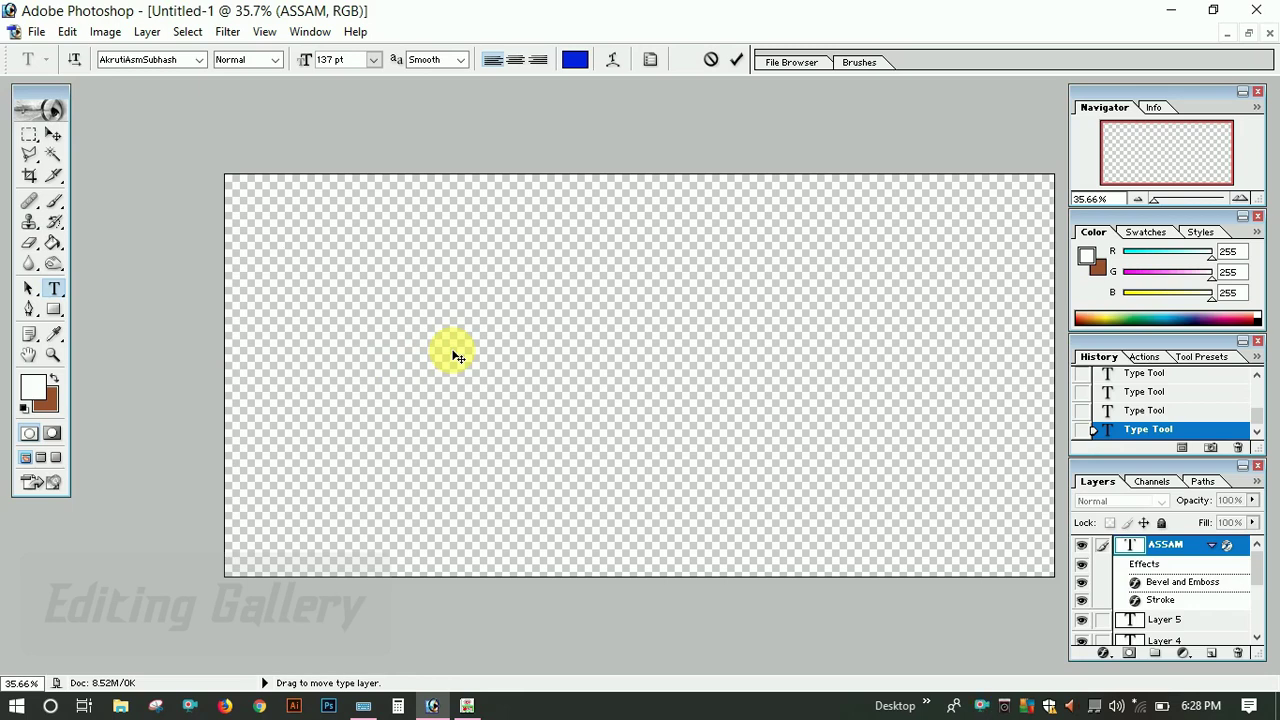
type("A")
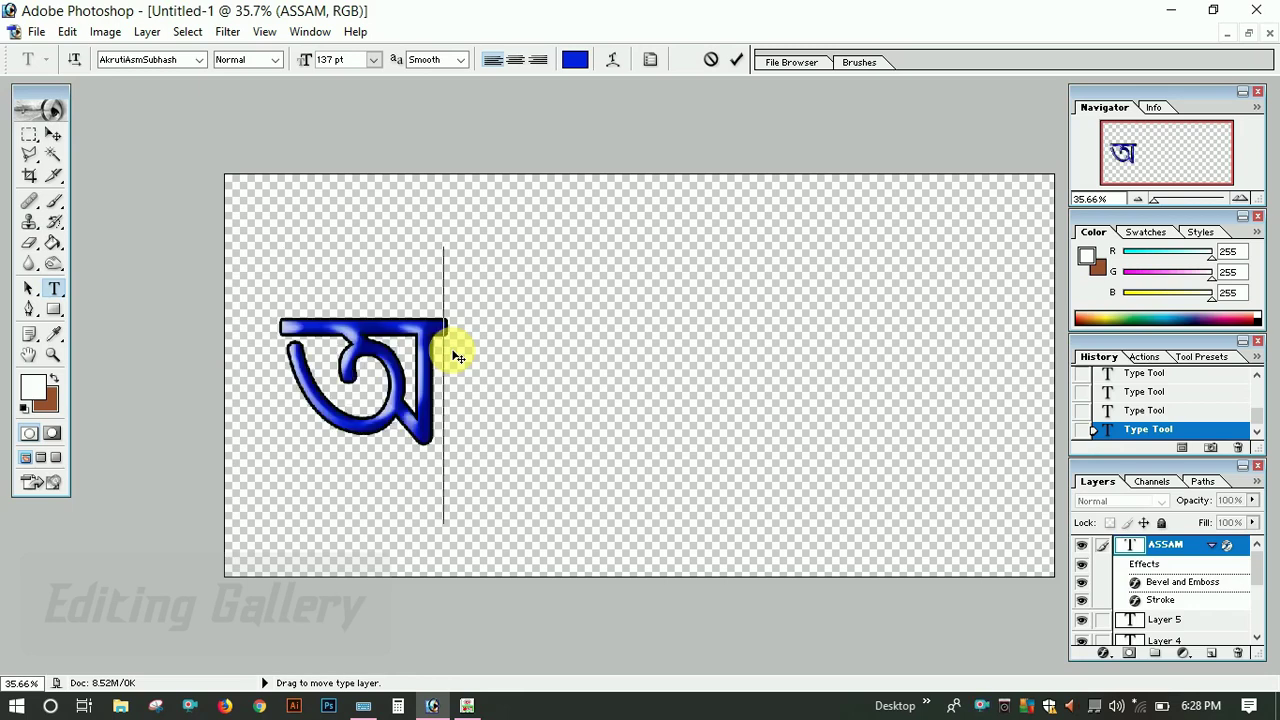
type("s")
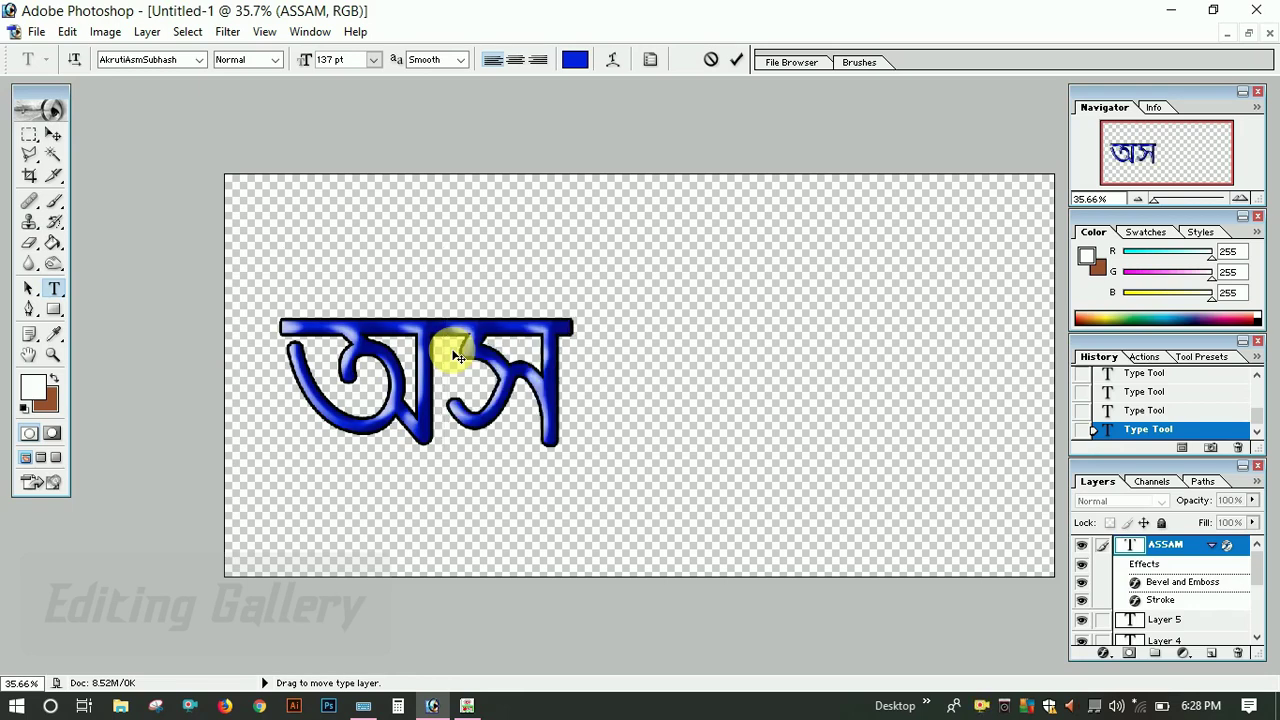
type("m")
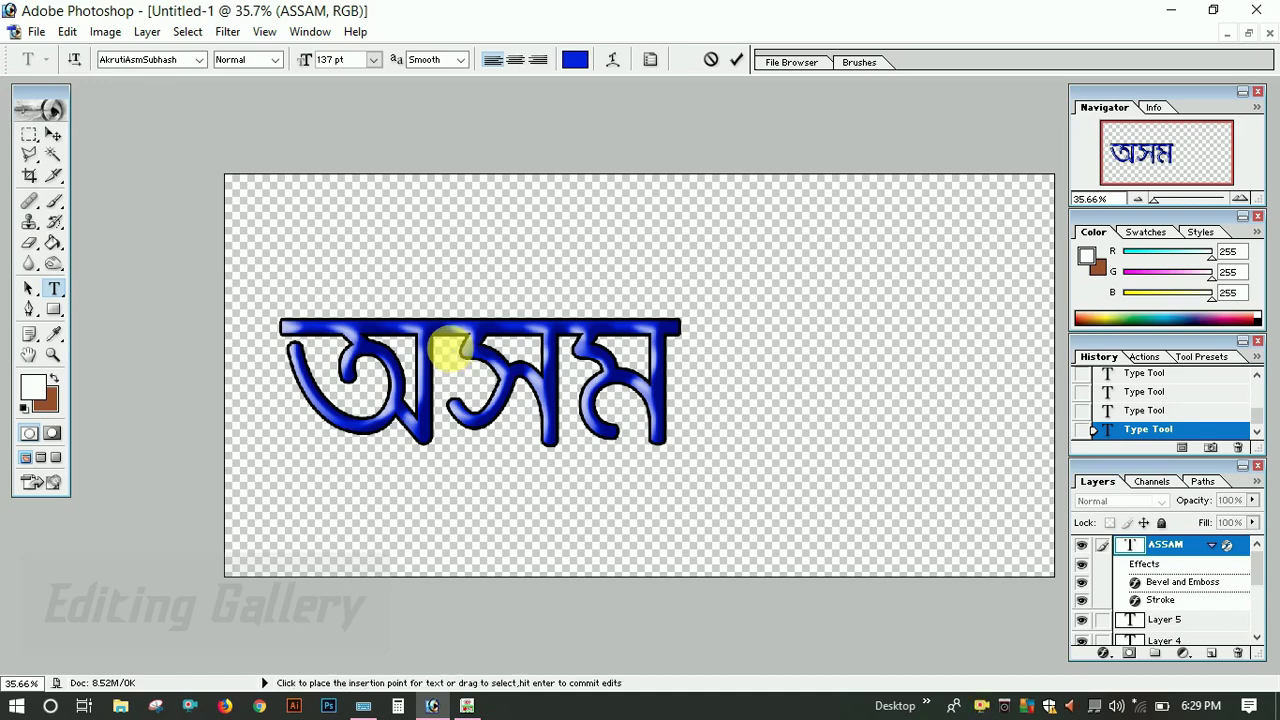
Change the অসম text to AkrutiAsmArvind, commit it, and select the #aX layer.
double_click(1130, 545)
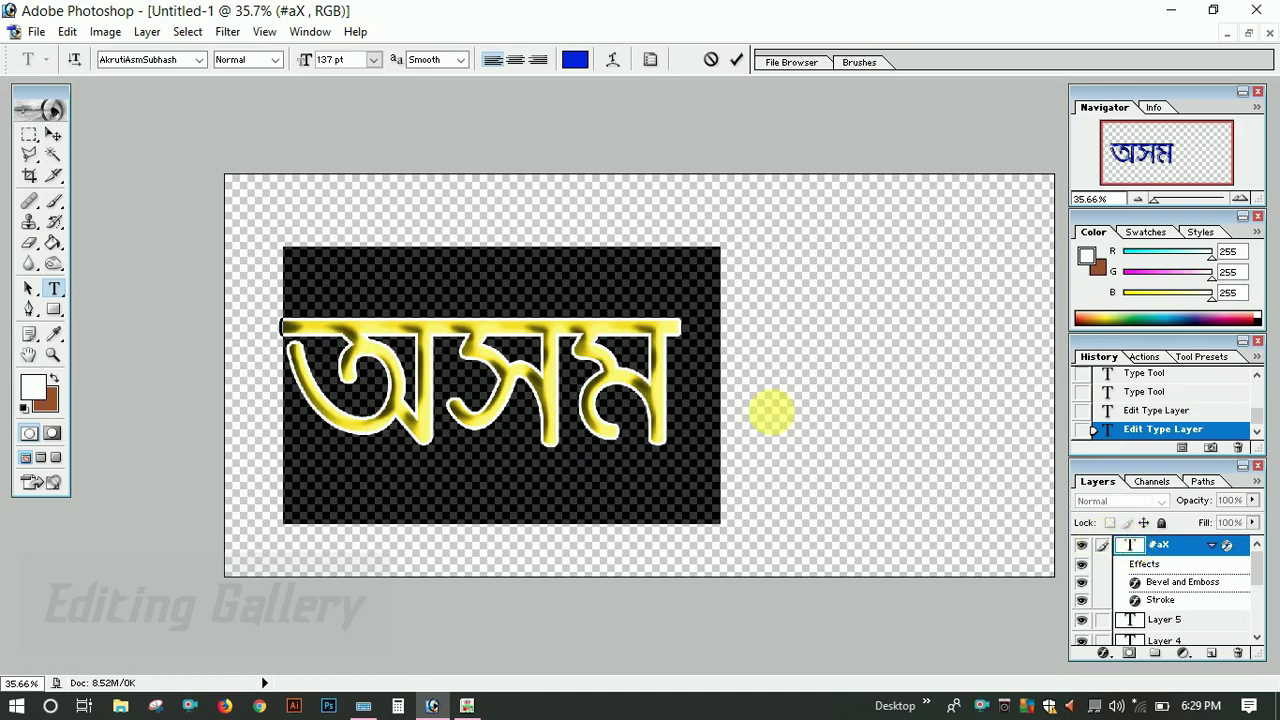
left_click(184, 64)
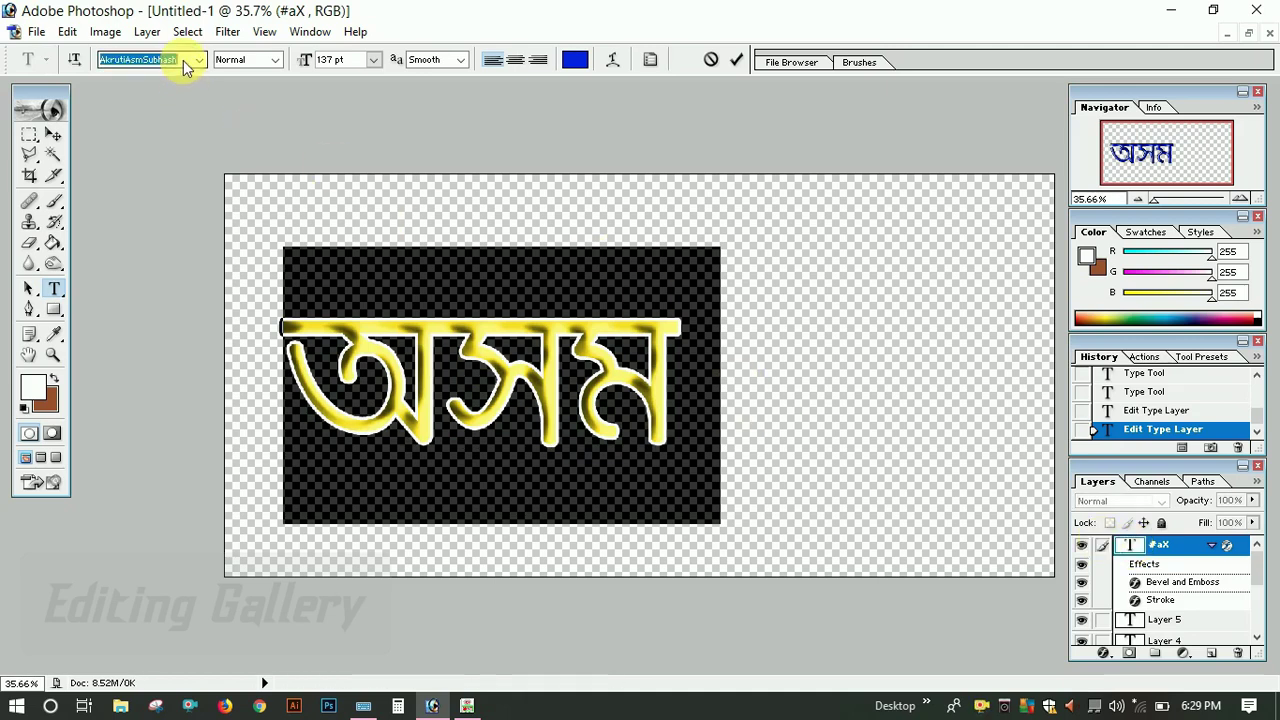
key("Up")
key("Up")
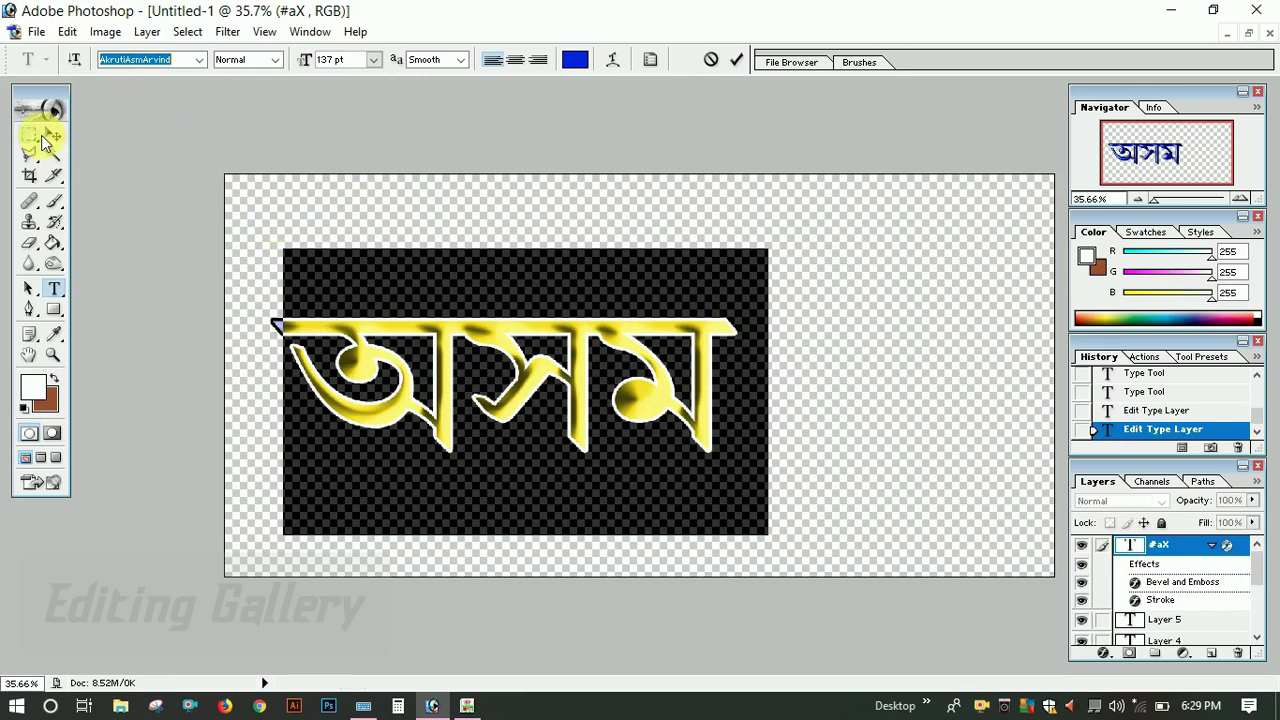
key("Return")
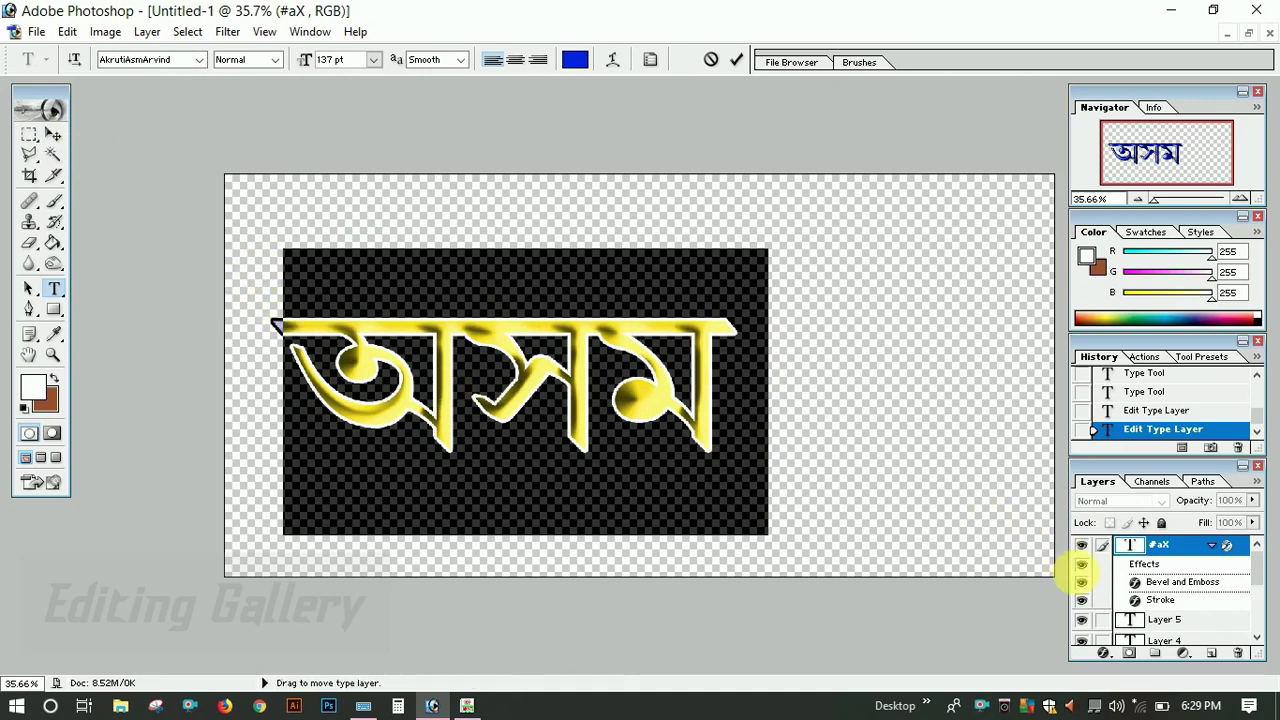
left_click(1165, 621)
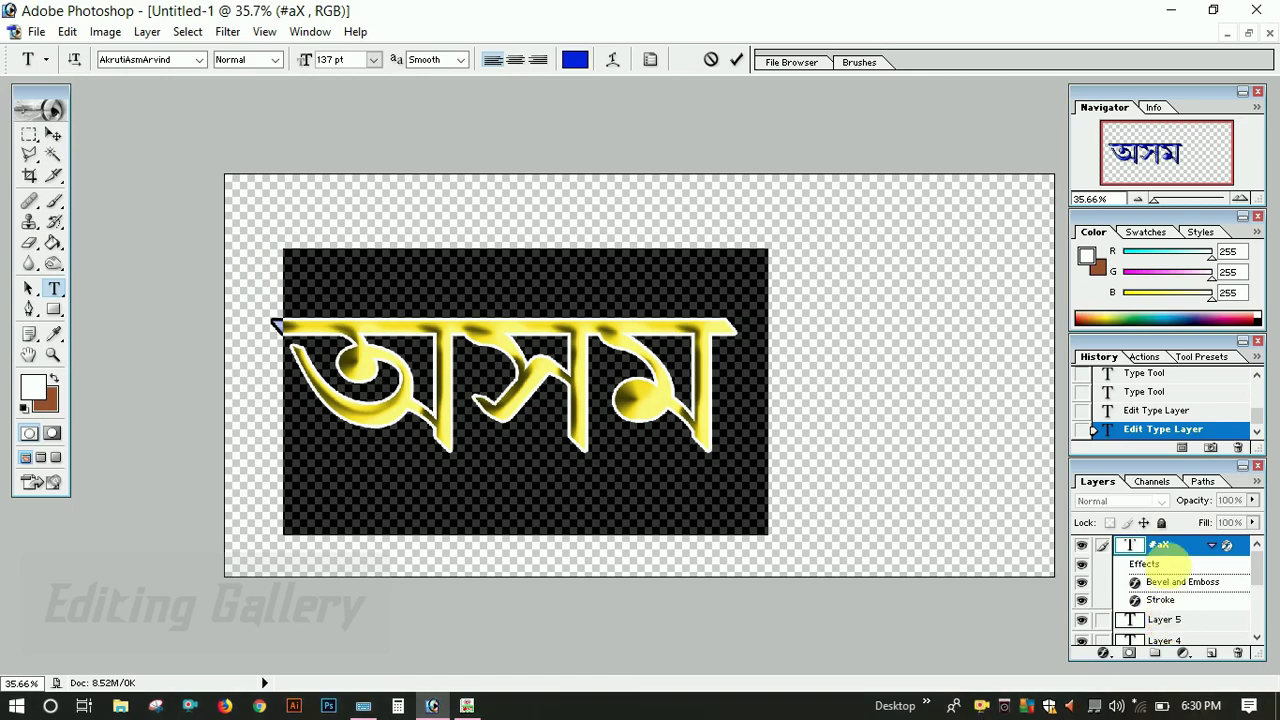
left_click(1175, 550)
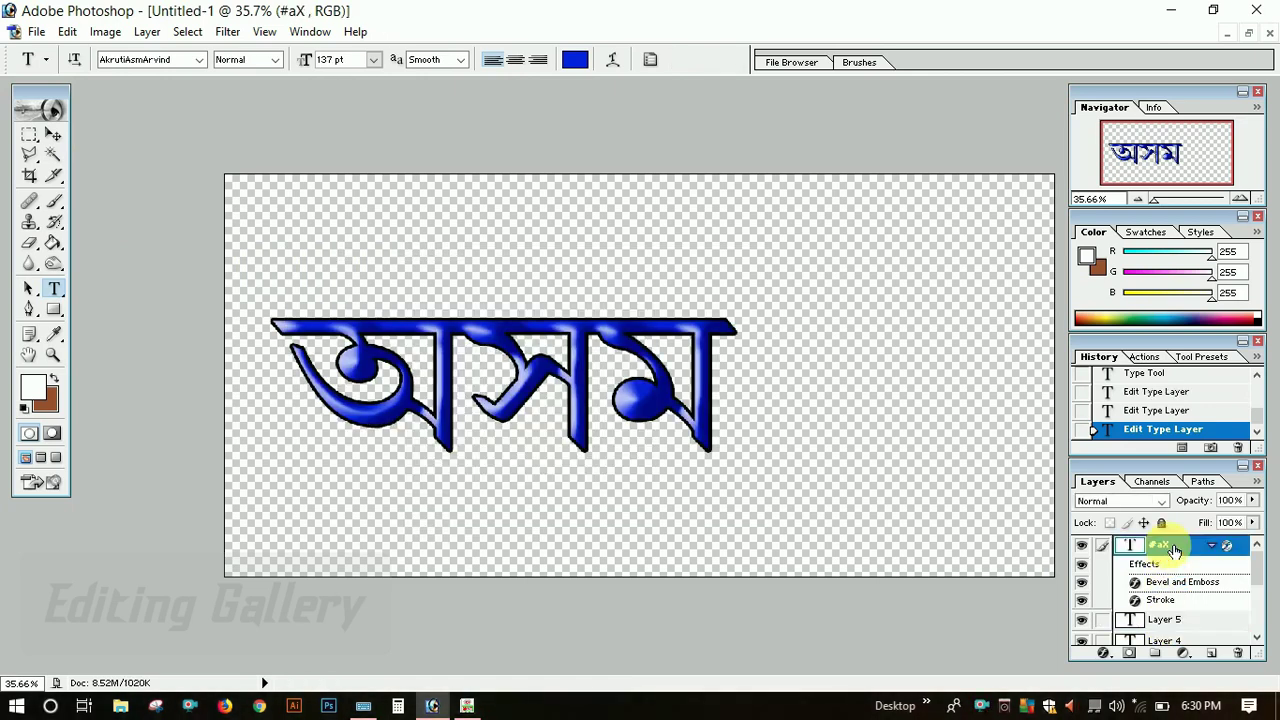
Free-transform the অসম text, scaling it up to span nearly the full canvas width.
scroll(1157, 610, "down", 2)
scroll(1160, 615, "down", 2)
scroll(1163, 620, "down", 1)
scroll(1163, 620, "down", 1)
scroll(1163, 620, "up", 1)
scroll(1163, 620, "up", 1)
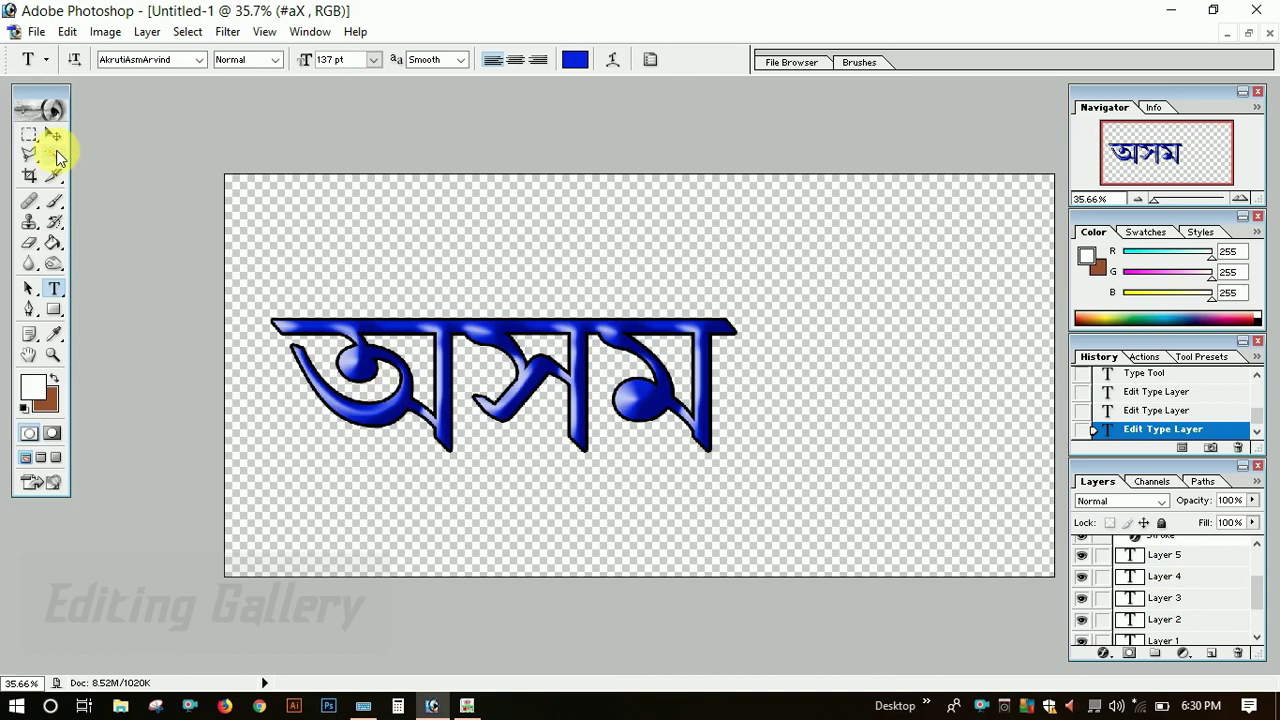
scroll(1135, 627, "up", 2)
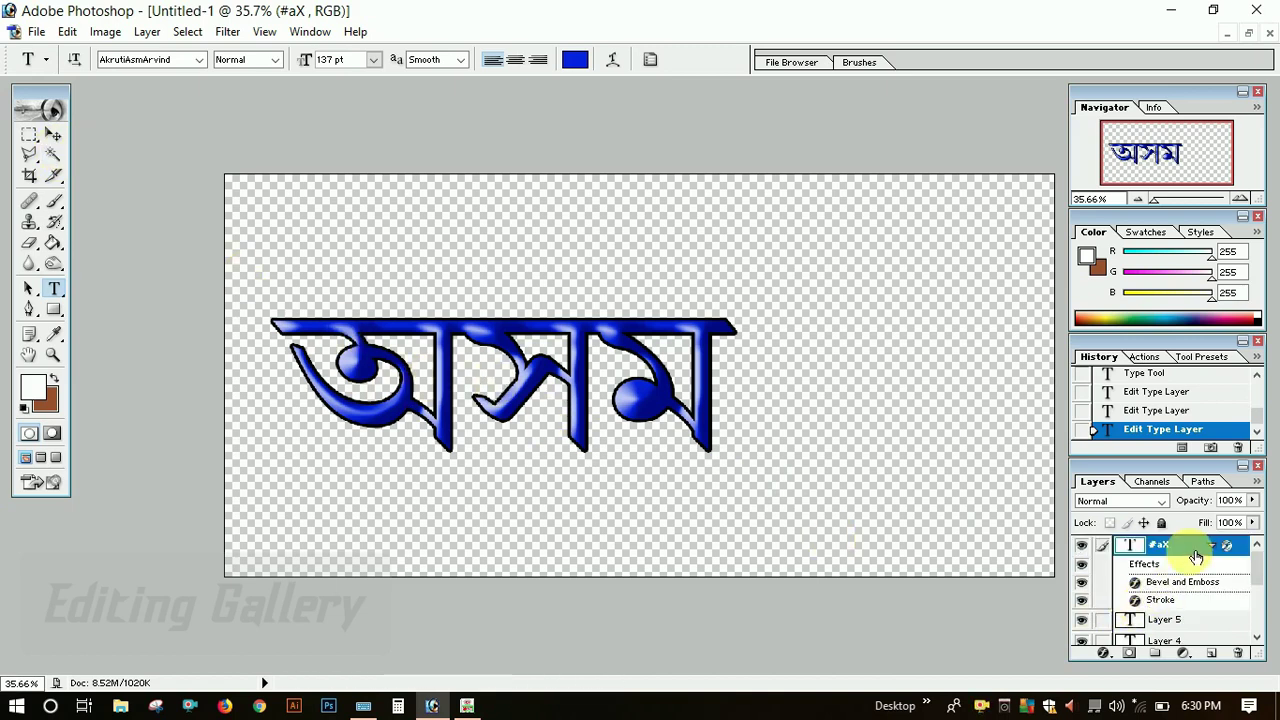
key("ctrl+t")
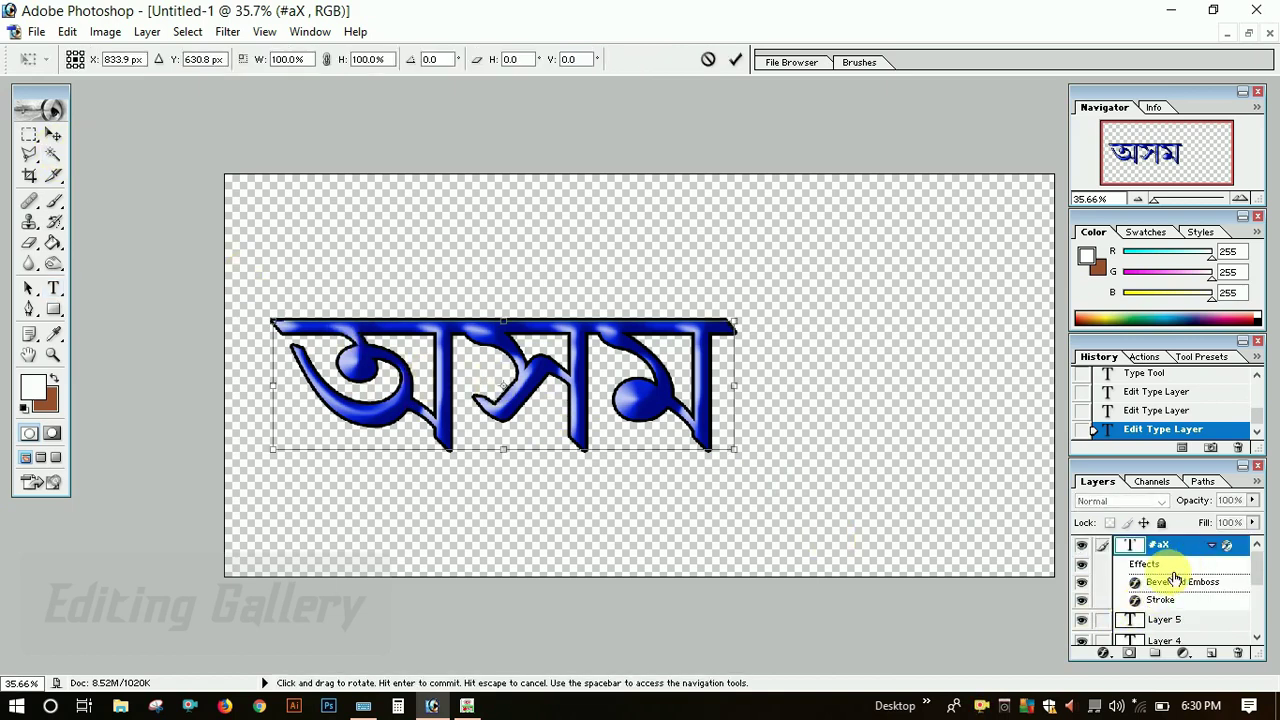
mouse_move(585, 395)
left_mouse_down()
mouse_move(543, 293)
mouse_move(561, 290)
left_mouse_up()
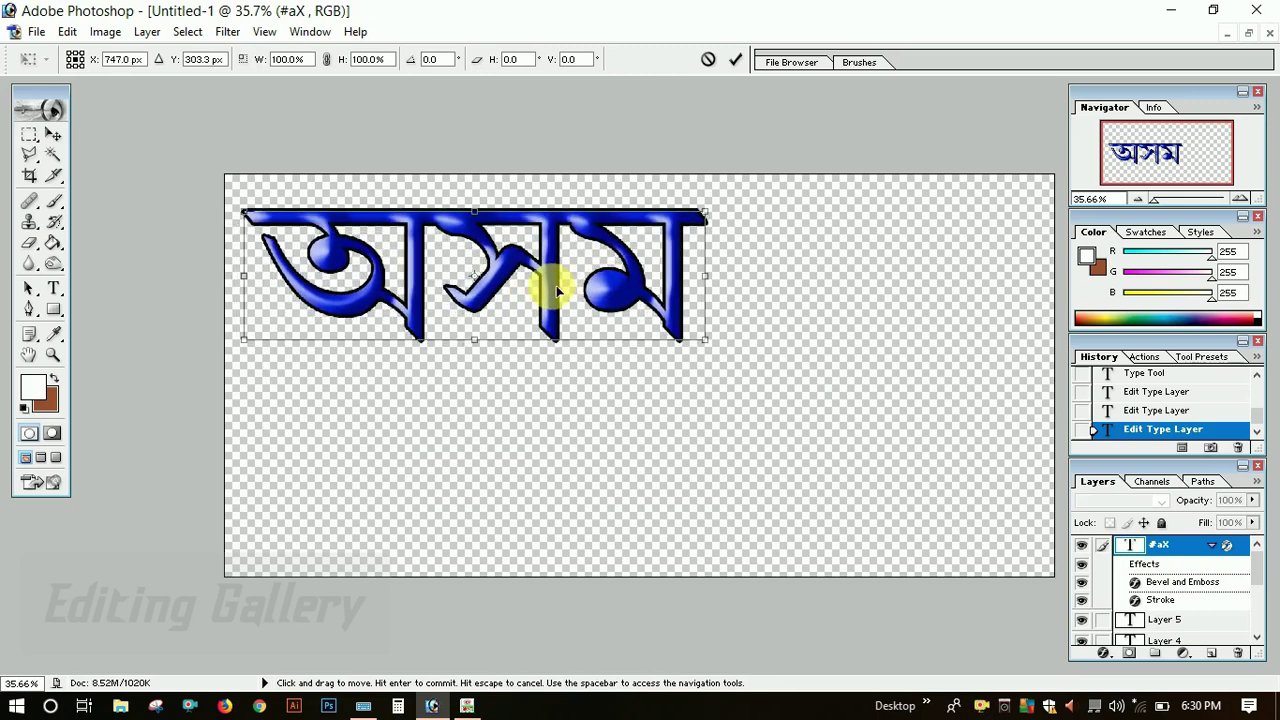
left_click_drag(705, 340, 994, 557)
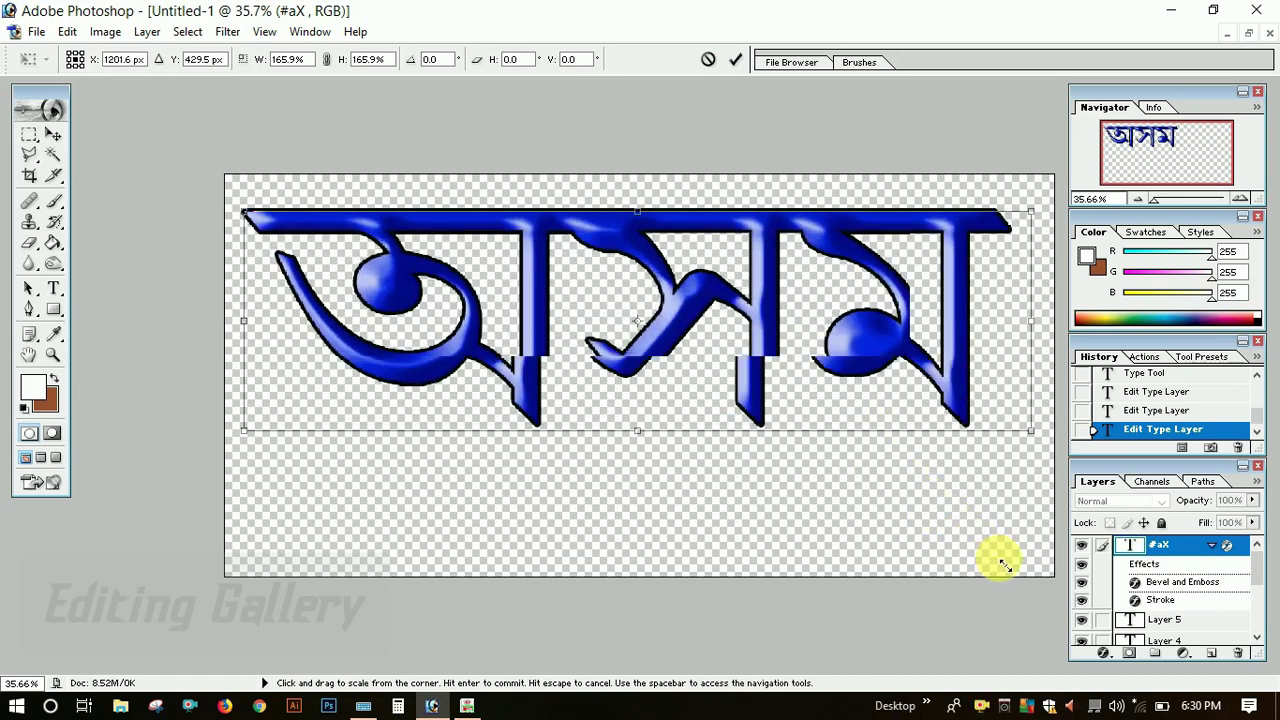
key("Return")
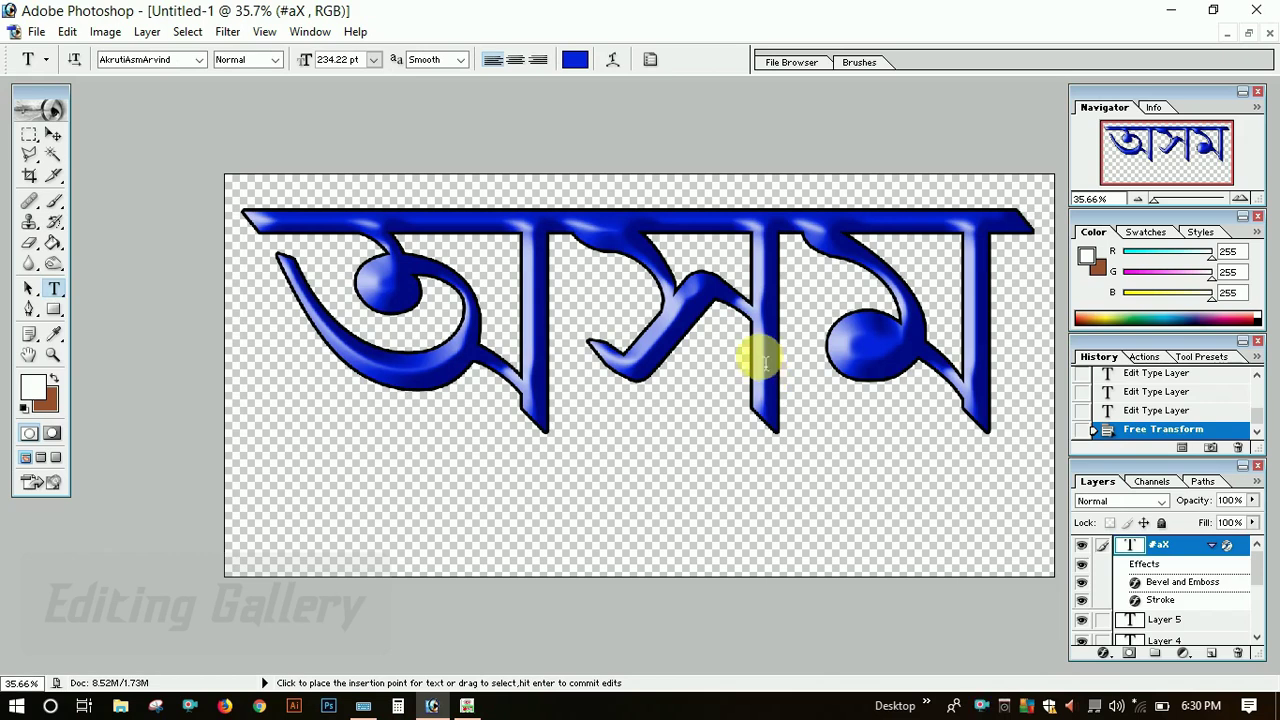
Move the অসম text down toward the lower middle of the canvas.
left_click(53, 134)
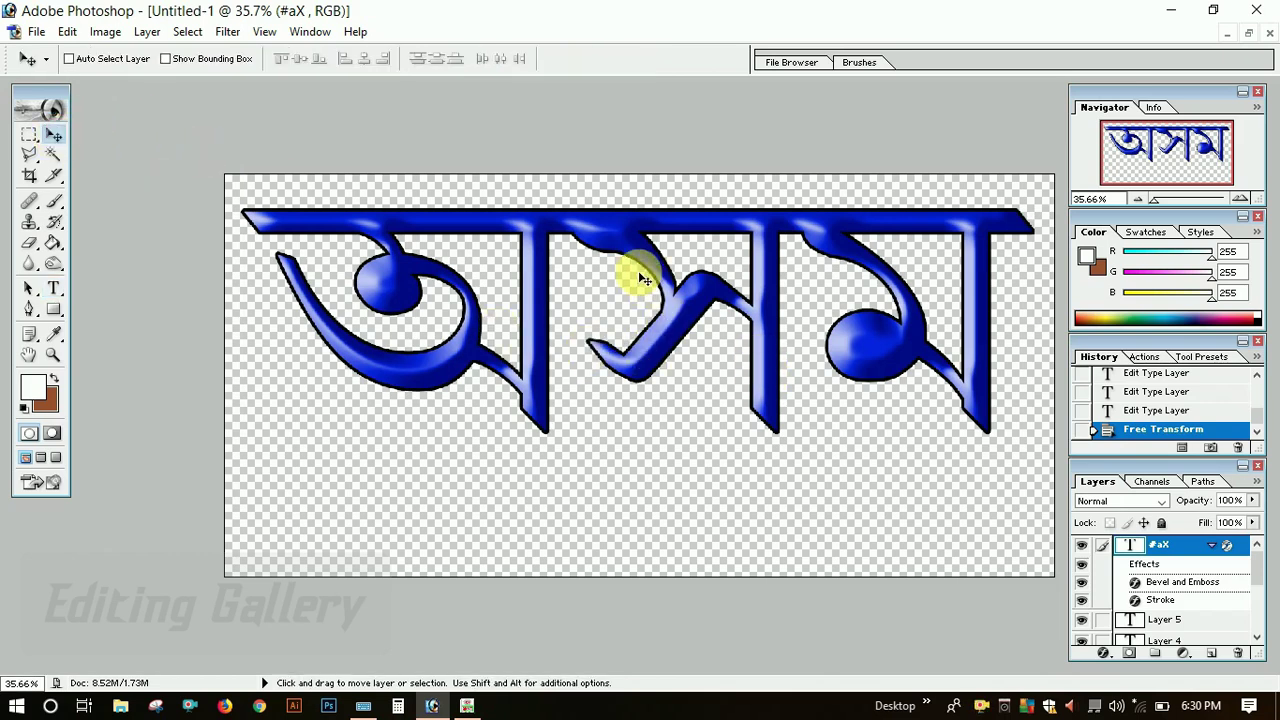
left_click_drag(620, 246, 617, 277)
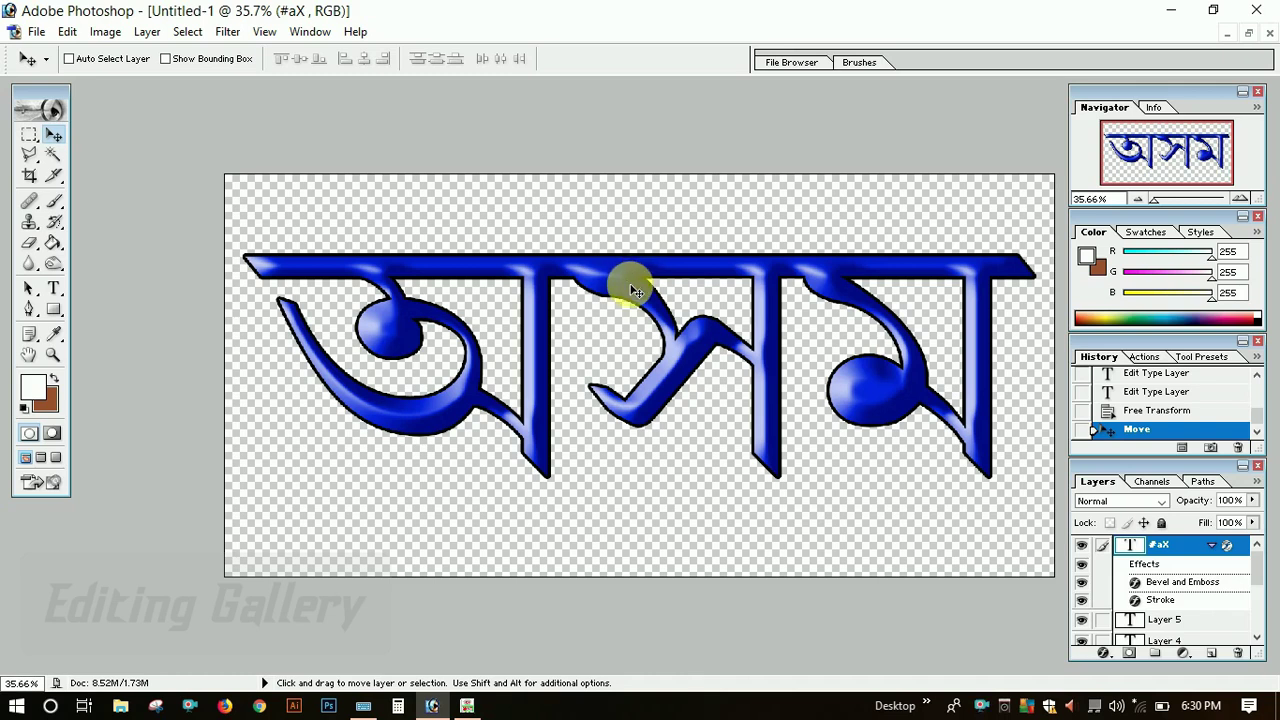
left_click_drag(630, 290, 641, 328)
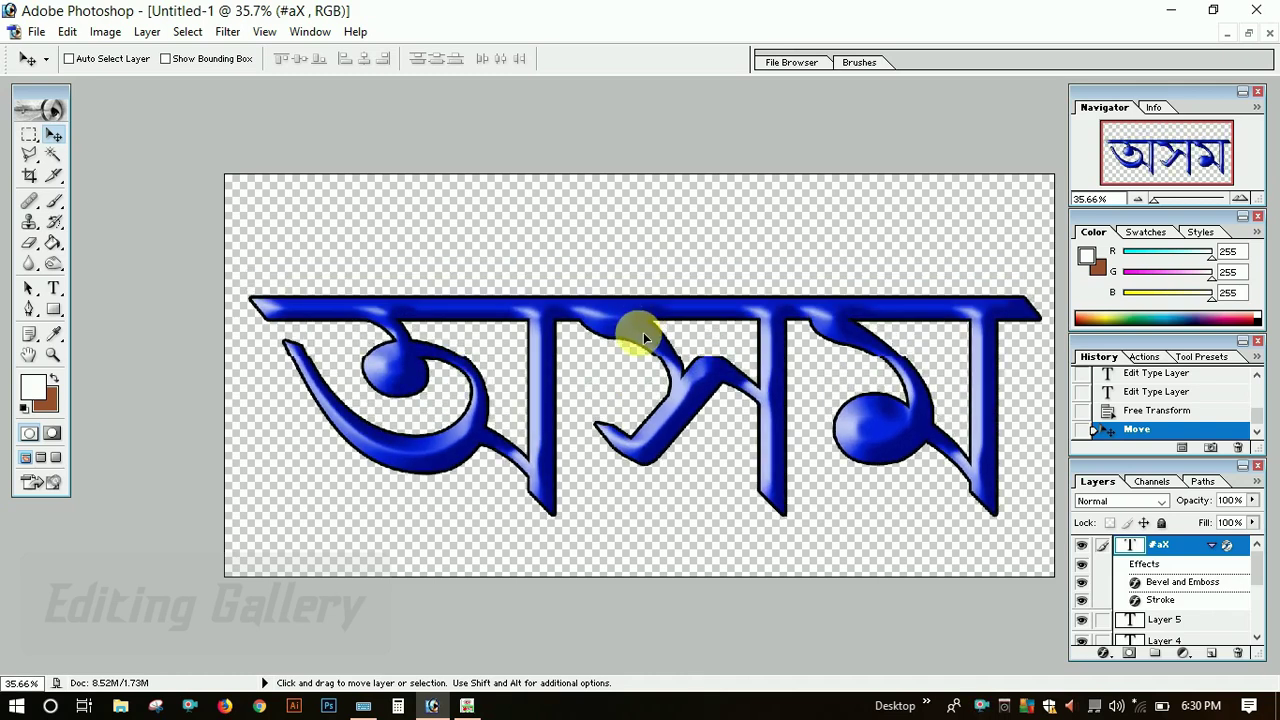
left_click_drag(641, 328, 638, 355)
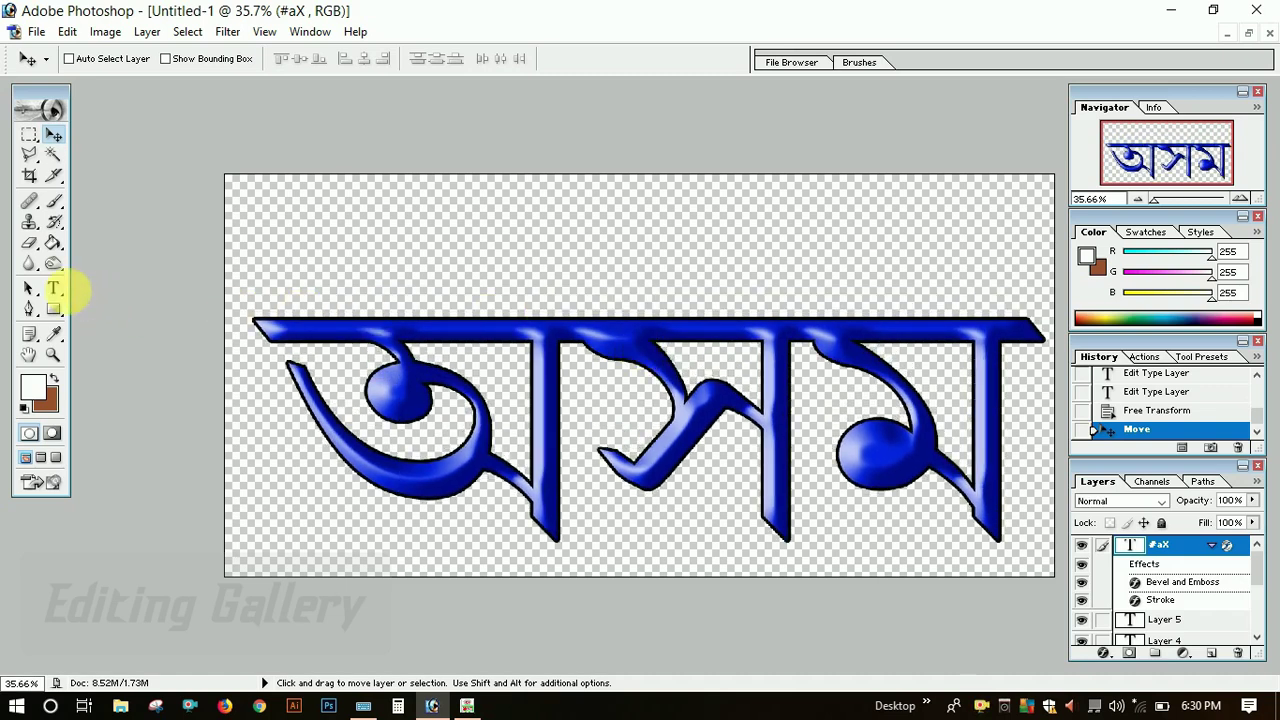
Add an 18 pt Assamese line 'ছা কেনে কে দিবা' at the top of the canvas.
left_click(54, 288)
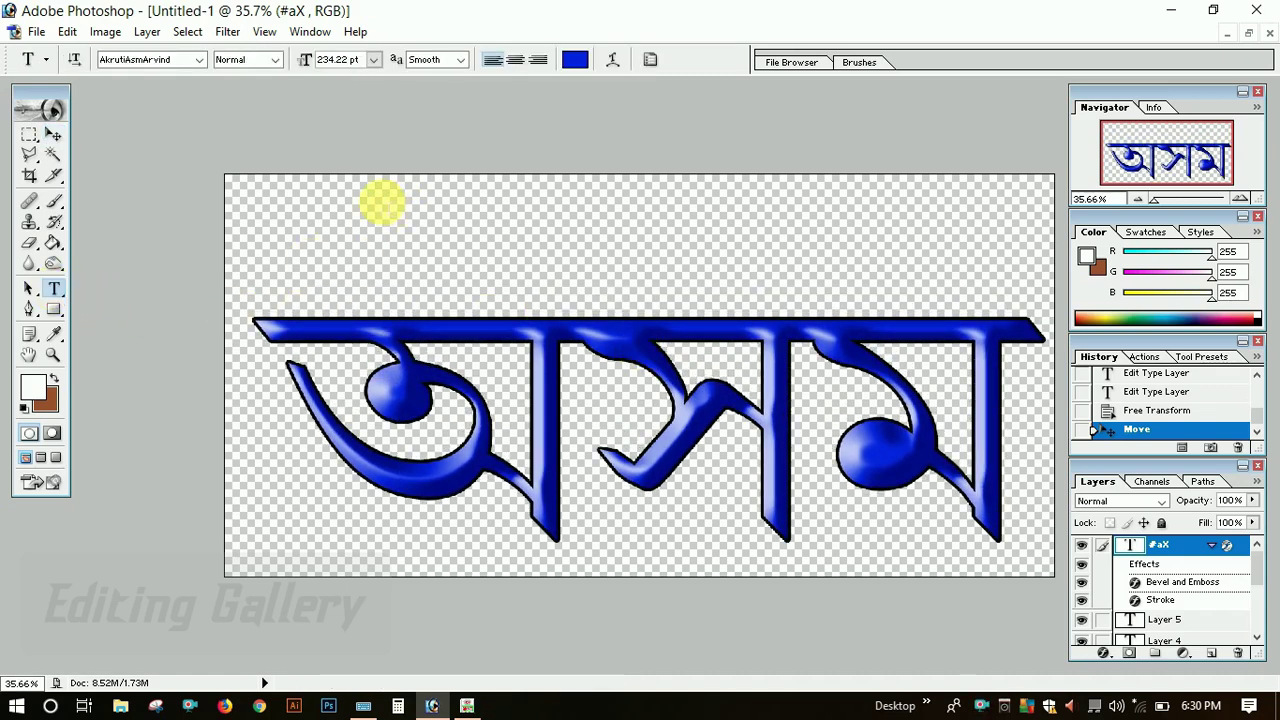
left_click(382, 204)
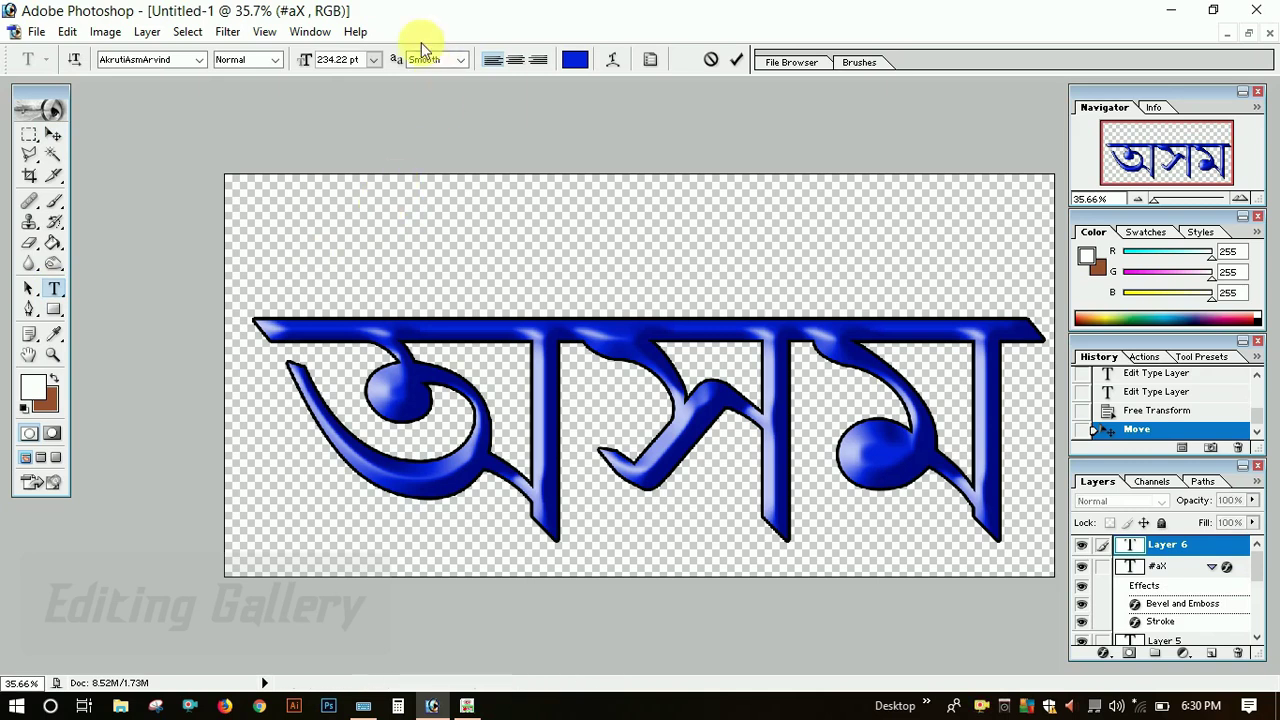
left_click(371, 61)
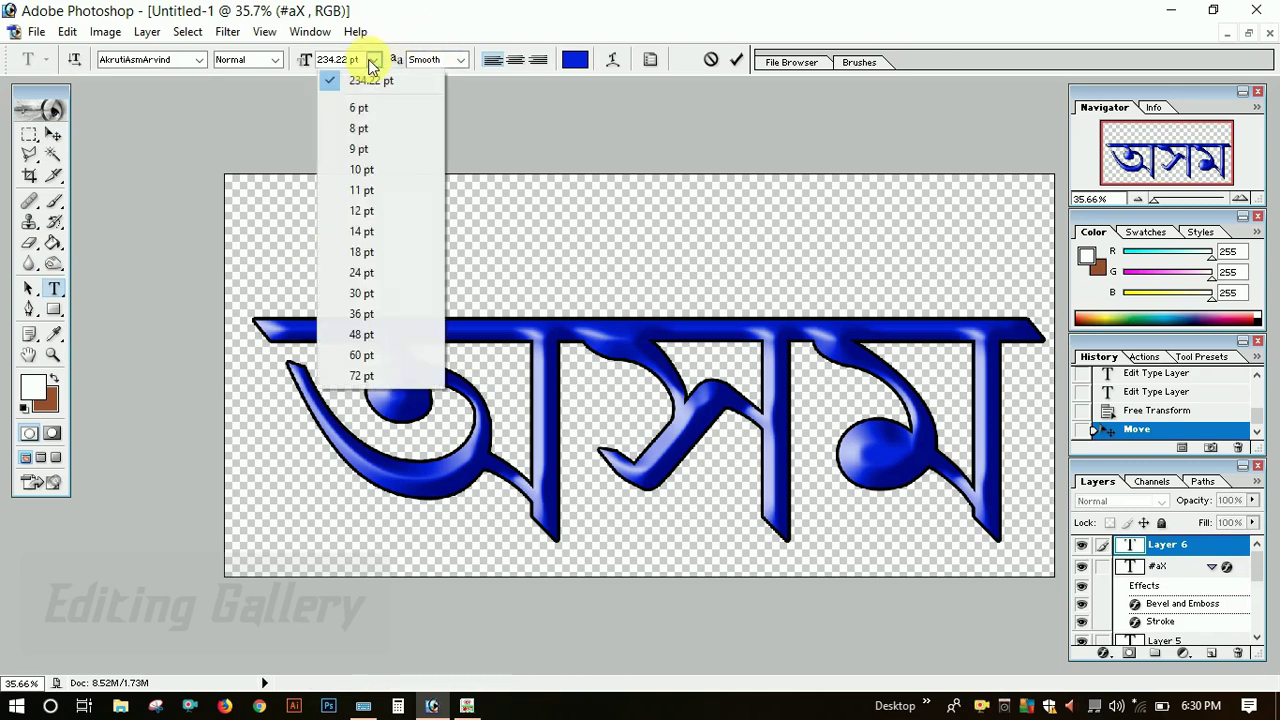
left_click(365, 172)
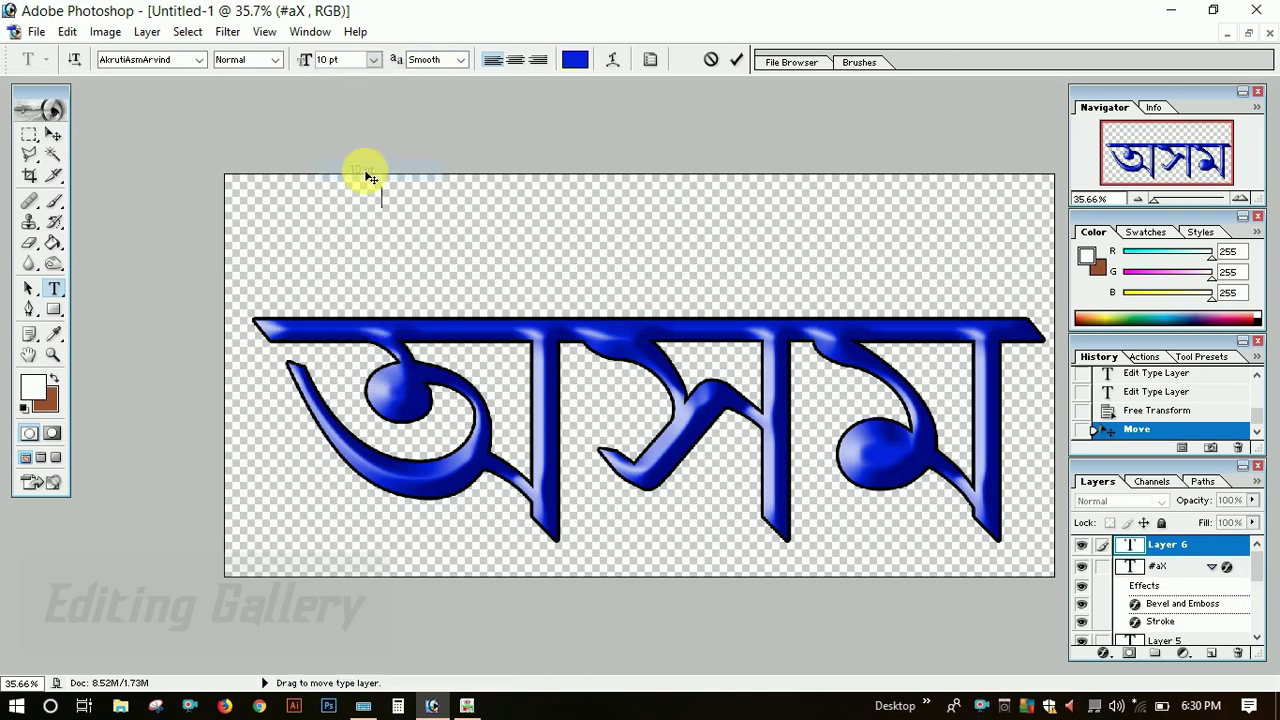
left_click(372, 59)
left_click(363, 252)
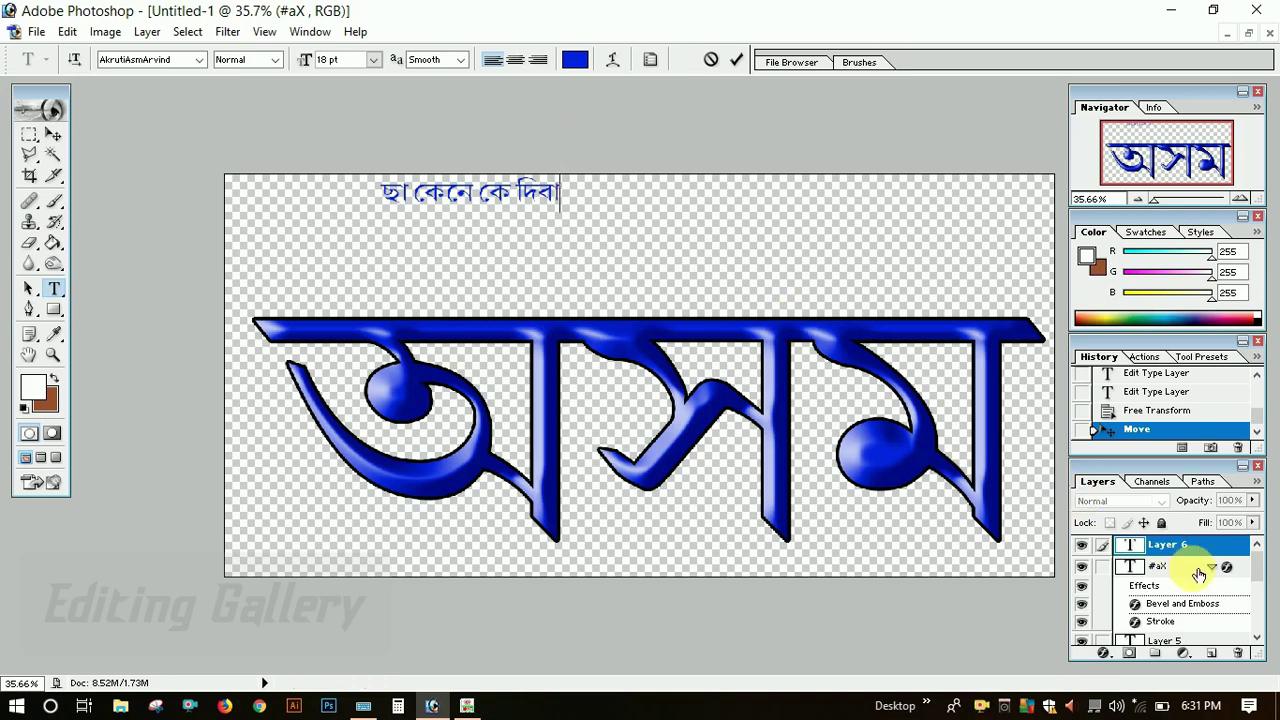
scroll(1195, 575, "down", 5)
left_click(1084, 613)
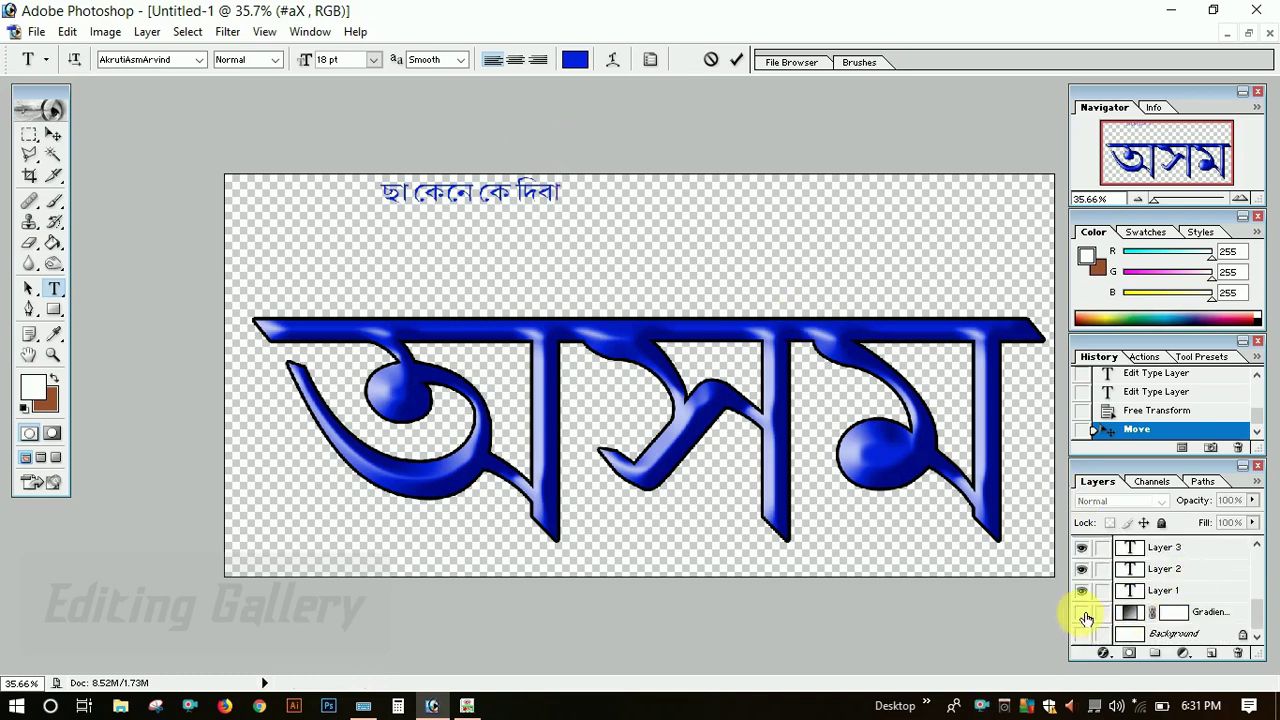
Hide the gradient to show the white Background, and choose the Minion font.
left_click(1082, 613)
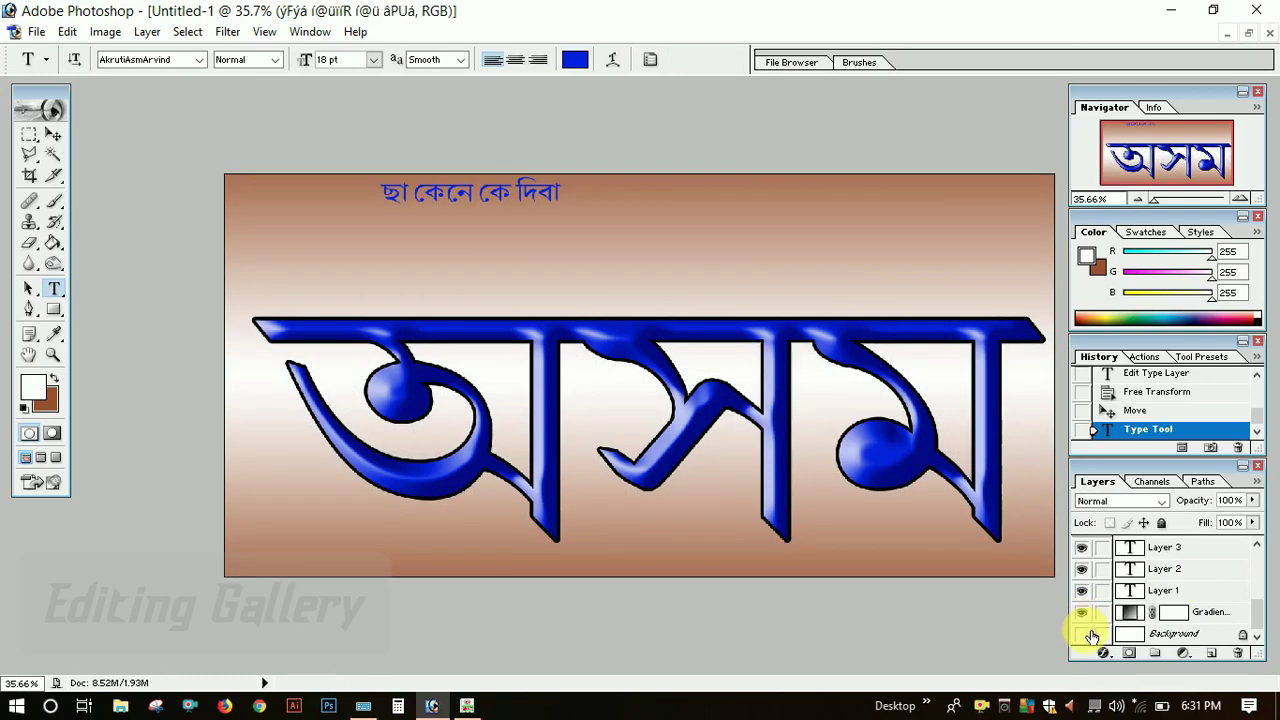
left_click(1082, 613)
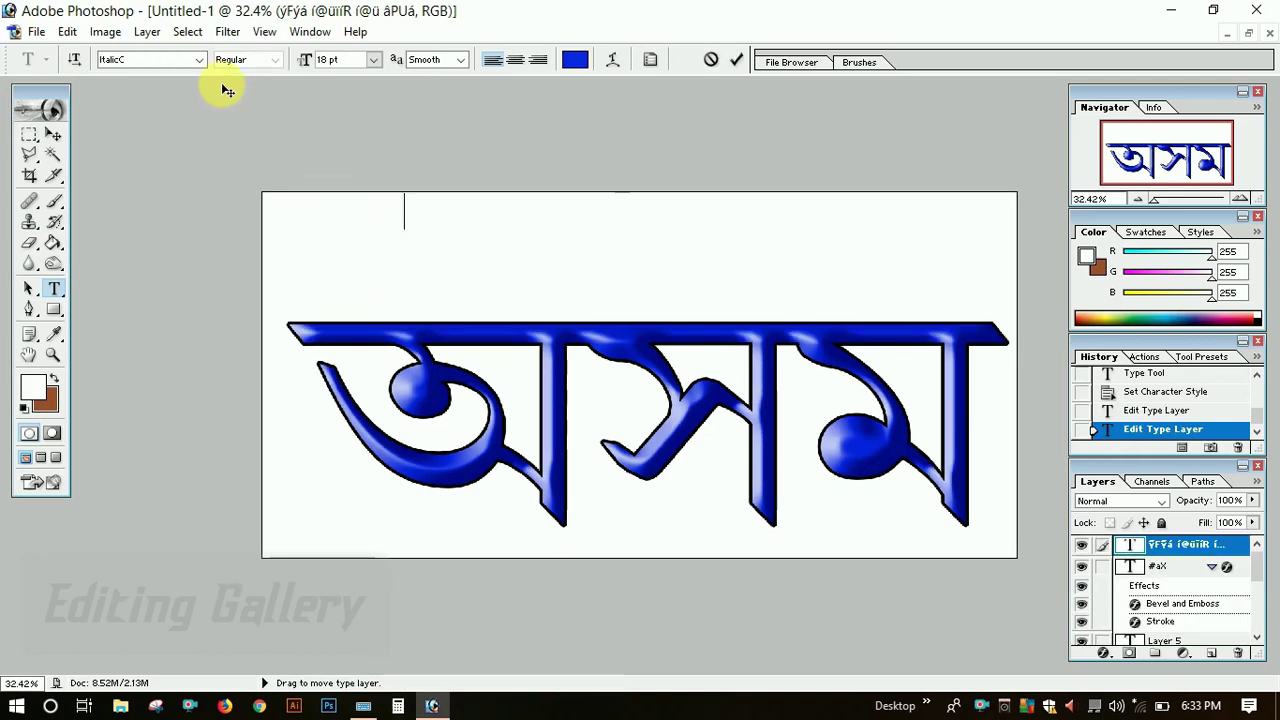
left_click(200, 61)
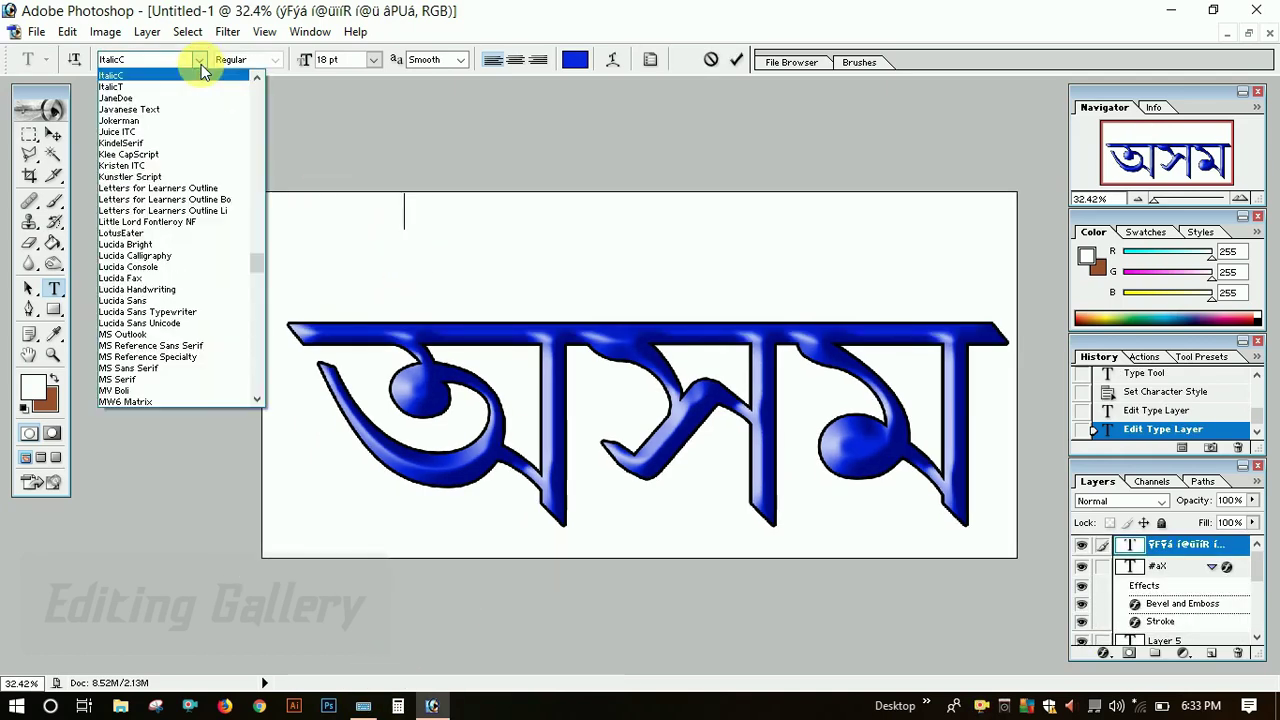
scroll(165, 205, "down", 3)
scroll(177, 297, "down", 3)
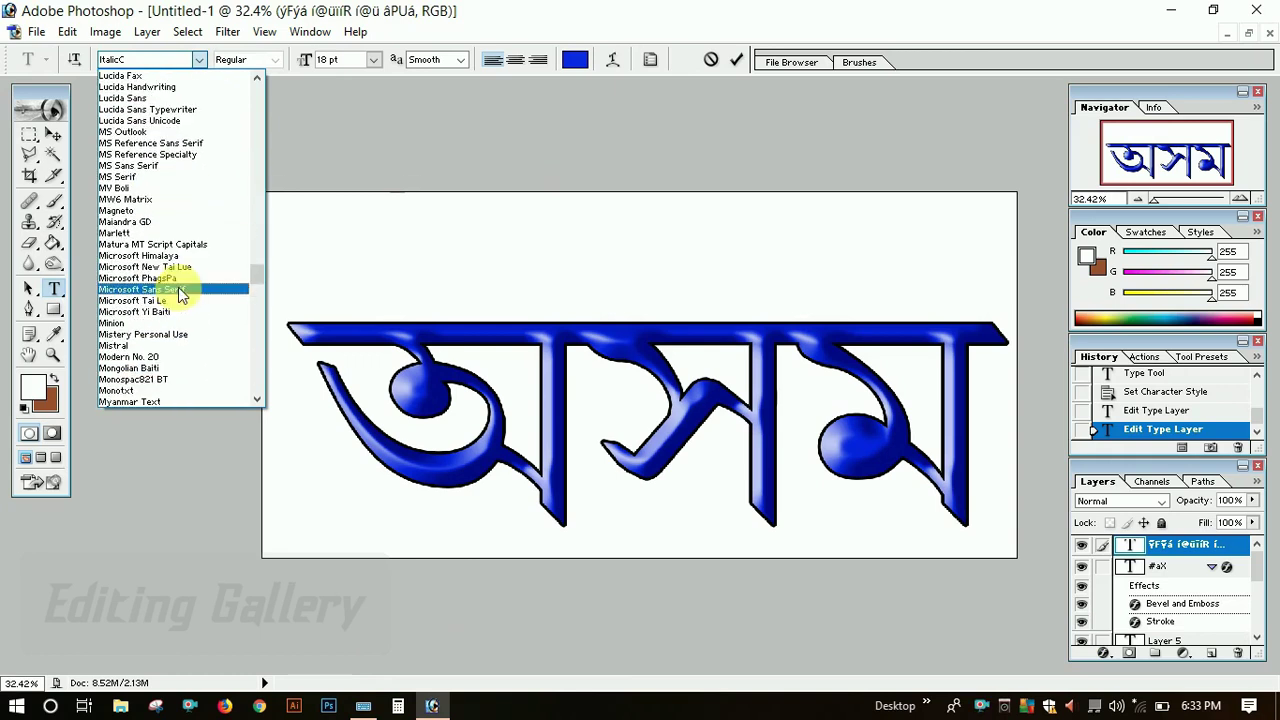
left_click(172, 323)
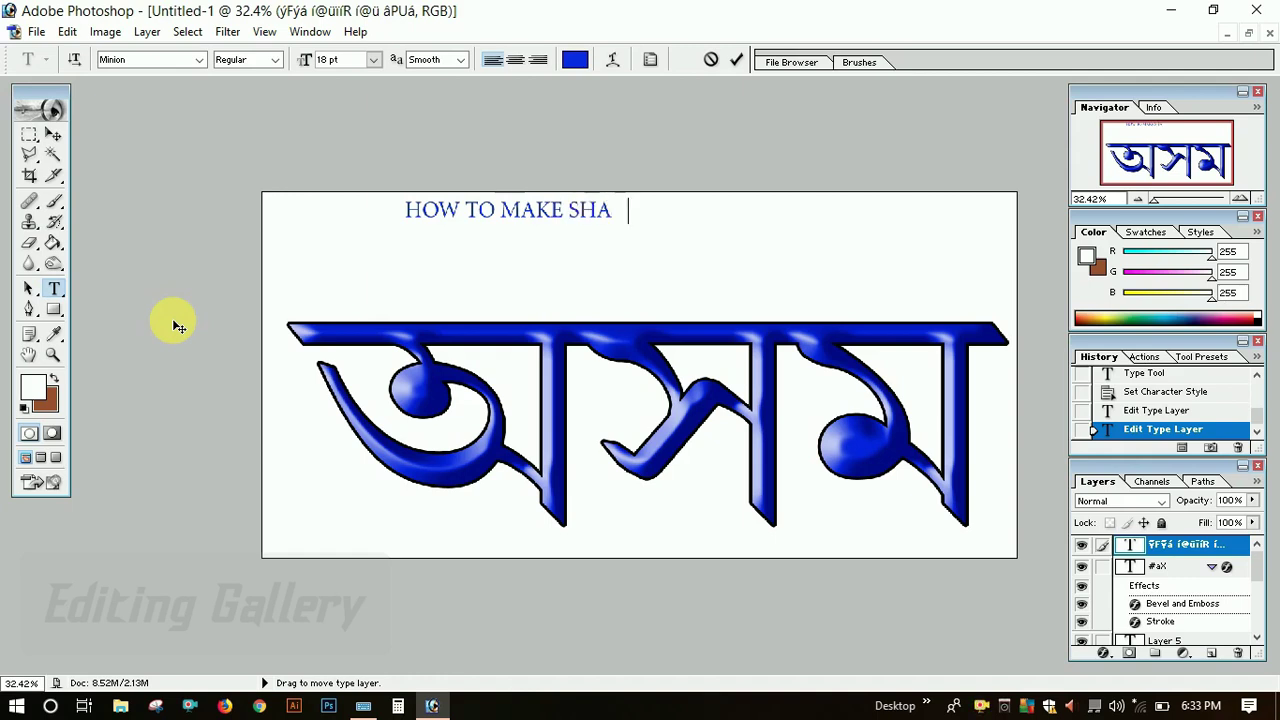
Clear the small caption text and make the #aX layer active.
type("DOW")
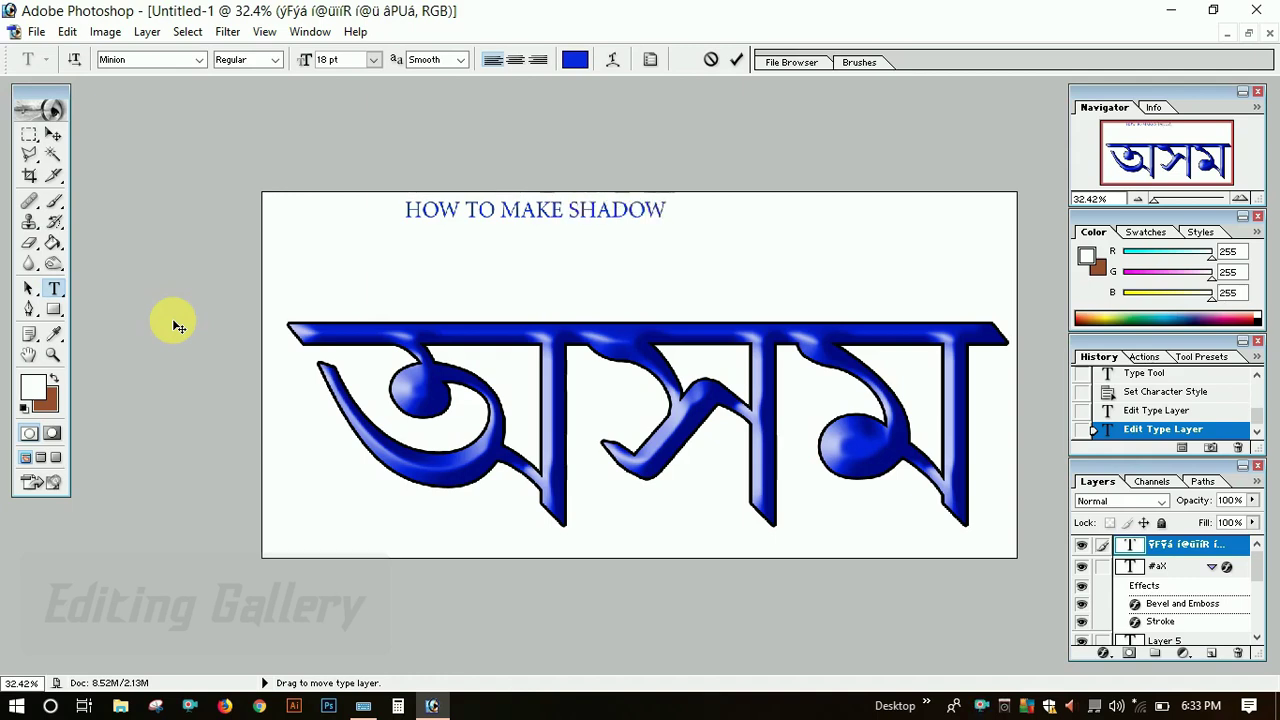
key("BackSpace")
key("BackSpace")
key("BackSpace")
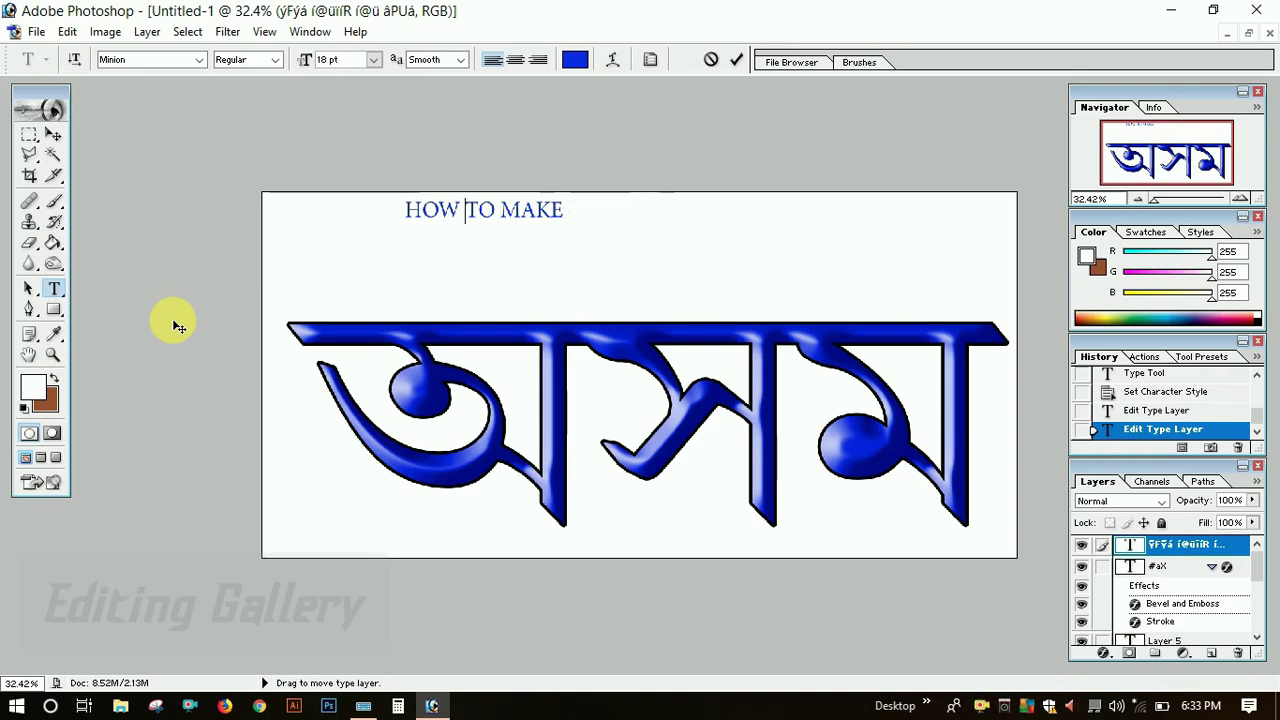
key("BackSpace")
key("BackSpace")
key("BackSpace")
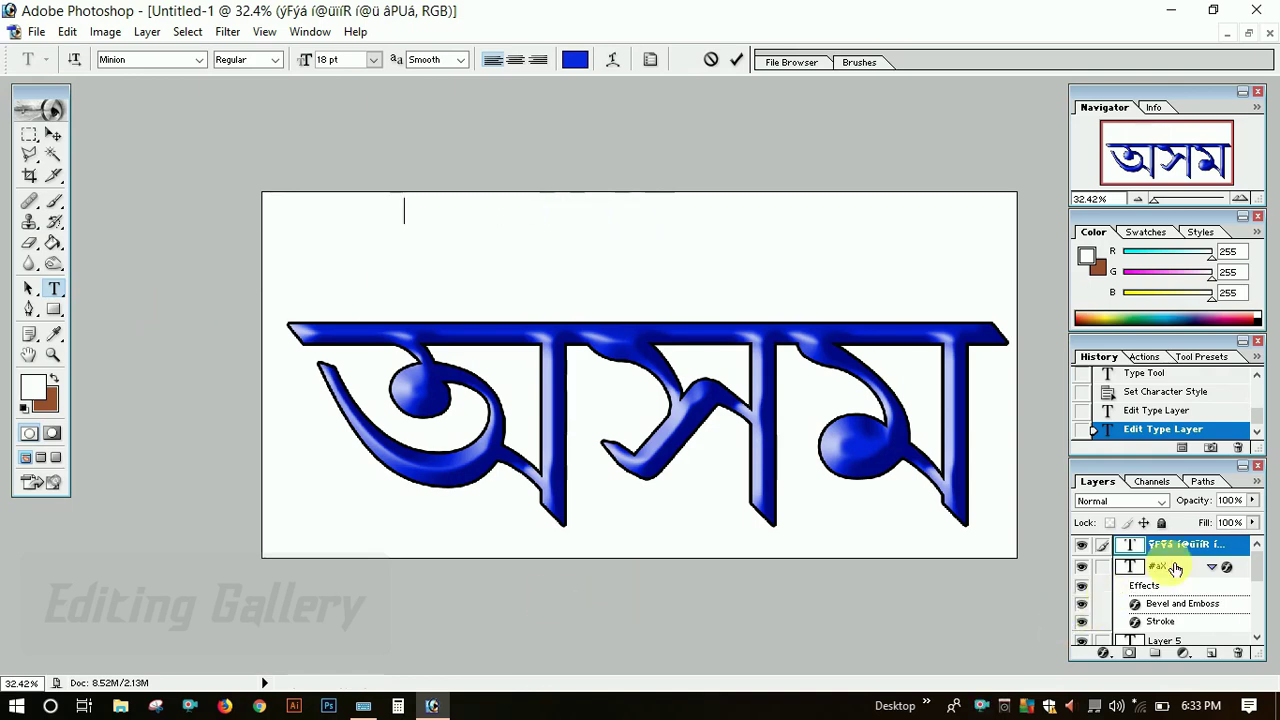
left_click(1176, 571)
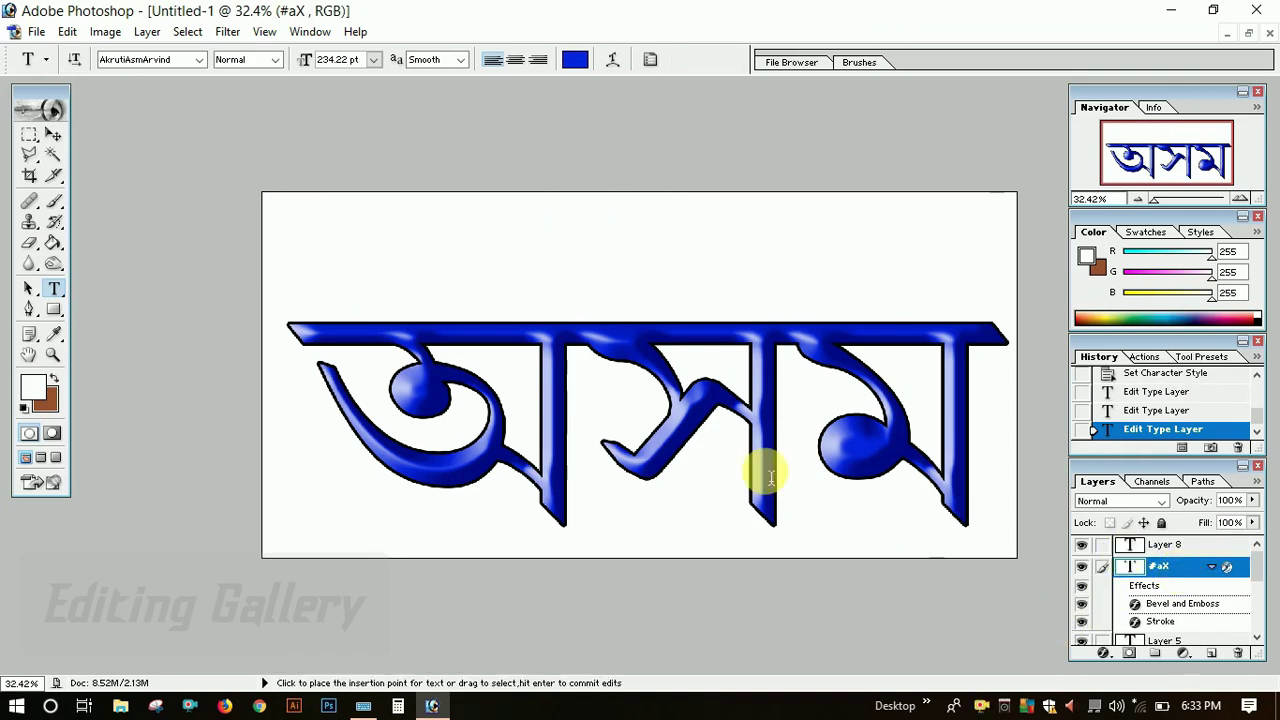
Nudge the অসম text up slightly and add a Drop Shadow layer style.
left_click(52, 135)
left_click_drag(658, 421, 656, 367)
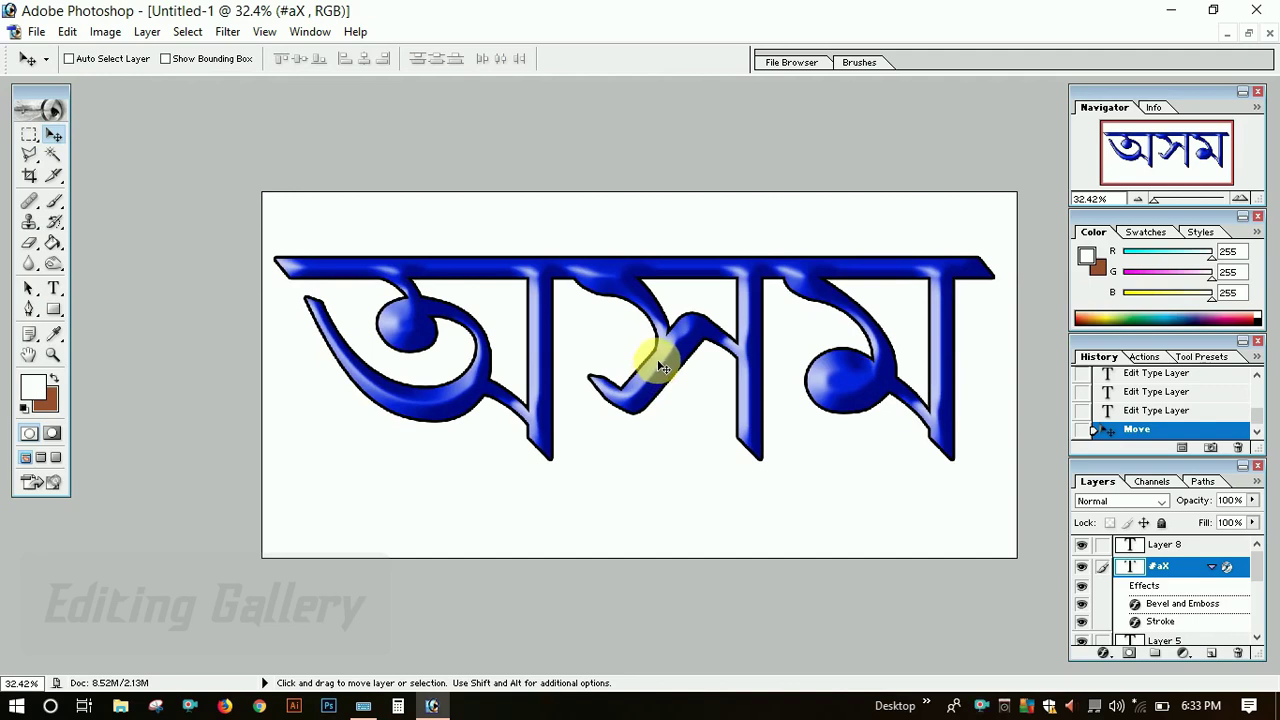
left_click(1104, 652)
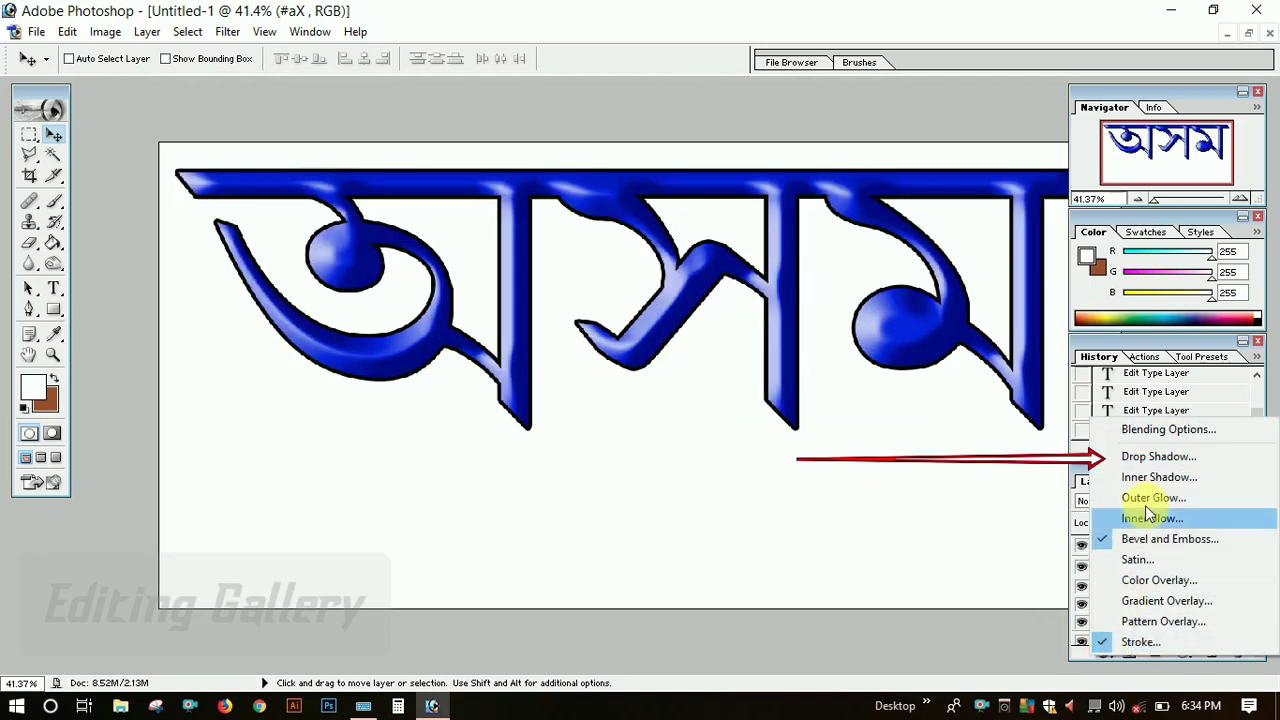
left_click(1125, 455)
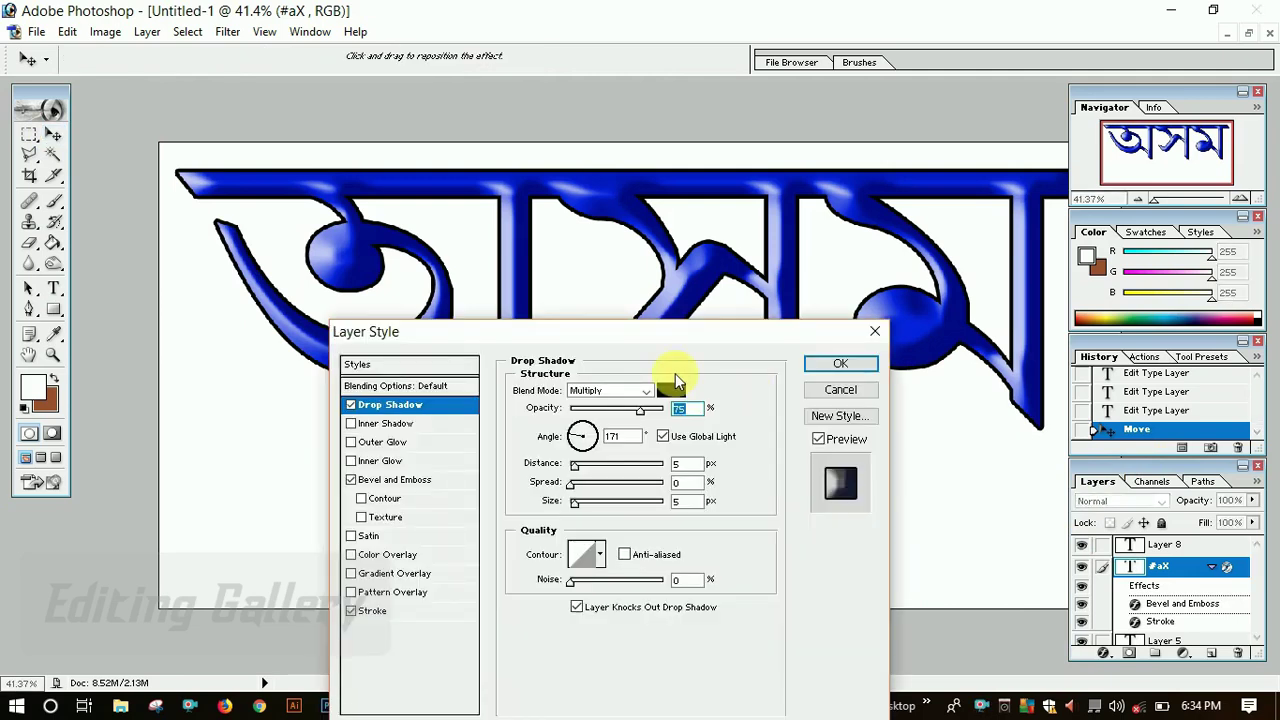
left_click_drag(652, 331, 733, 459)
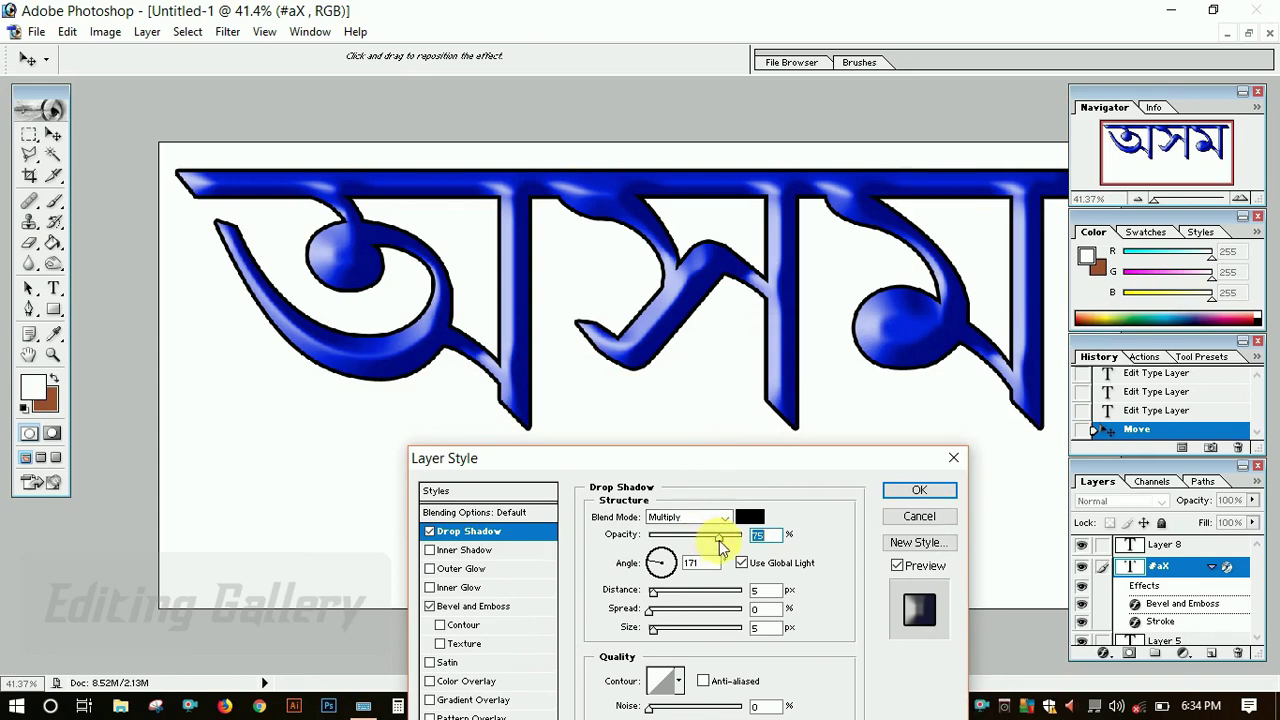
Set the drop shadow to size 117 px, spread 23% and distance 53 px.
left_click_drag(655, 631, 683, 633)
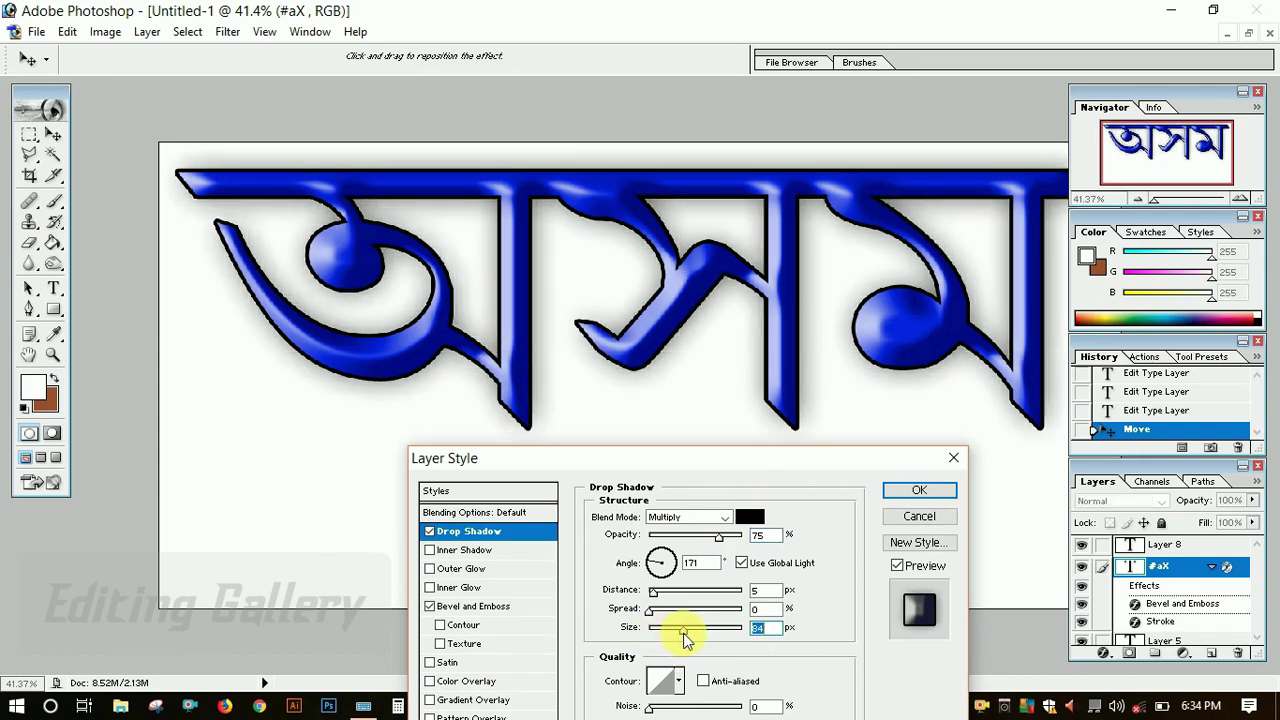
left_click_drag(690, 633, 696, 635)
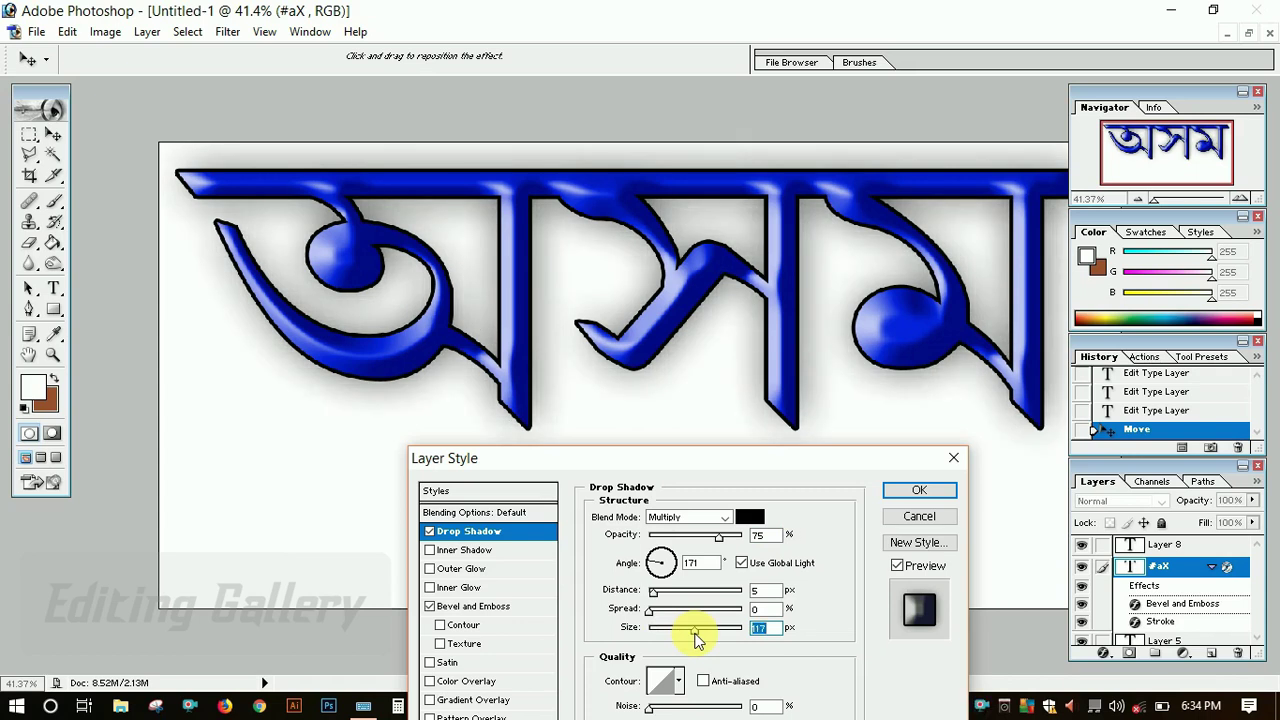
left_click_drag(652, 613, 667, 613)
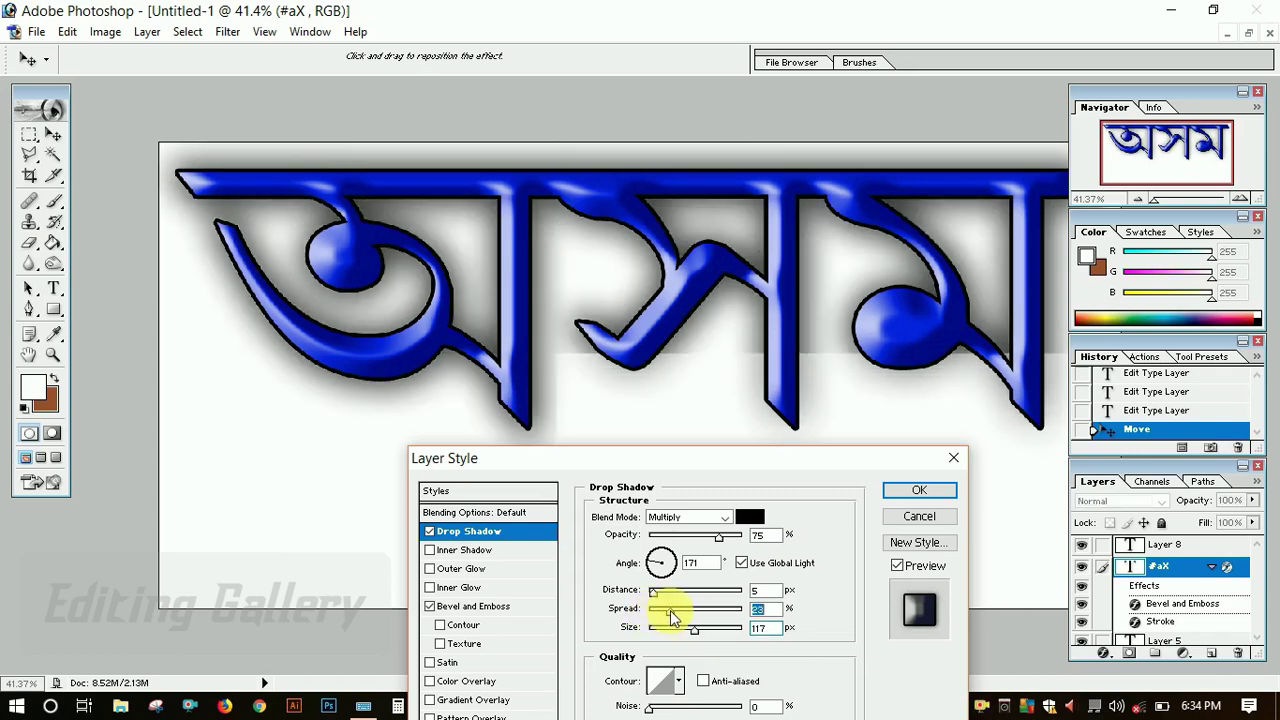
left_click_drag(655, 592, 668, 596)
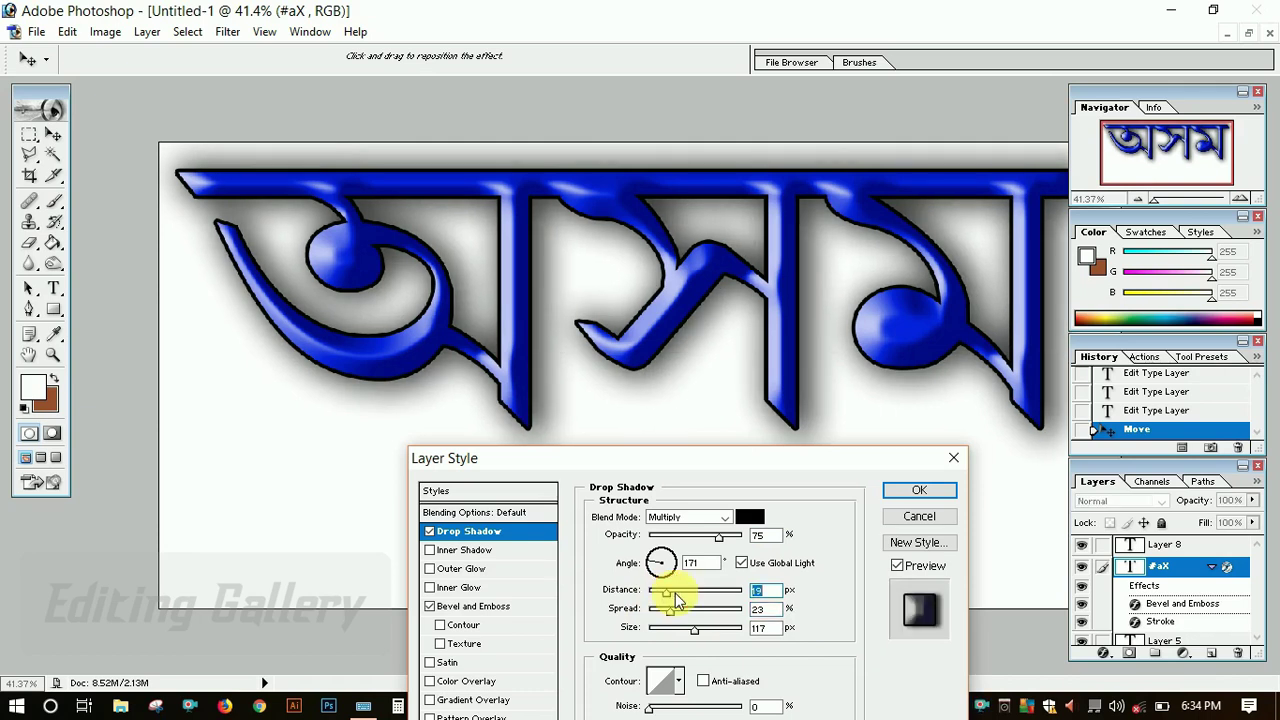
left_click_drag(670, 598, 685, 598)
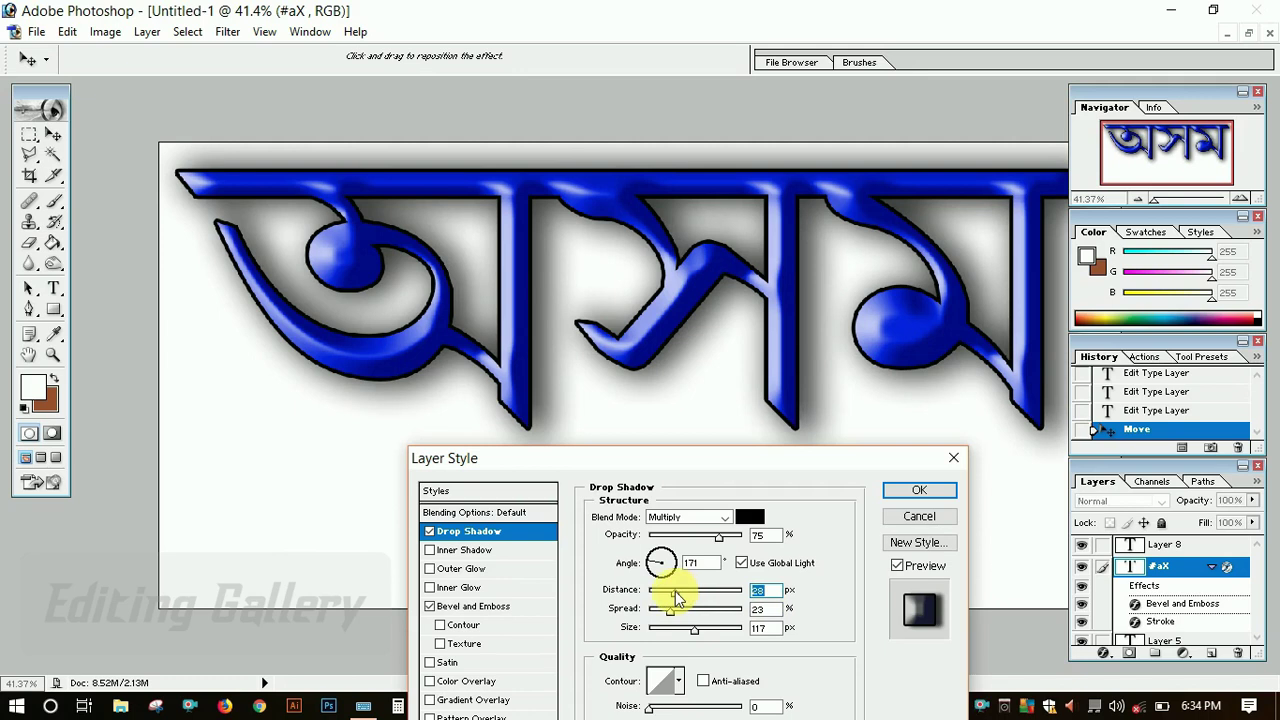
left_click_drag(677, 597, 692, 598)
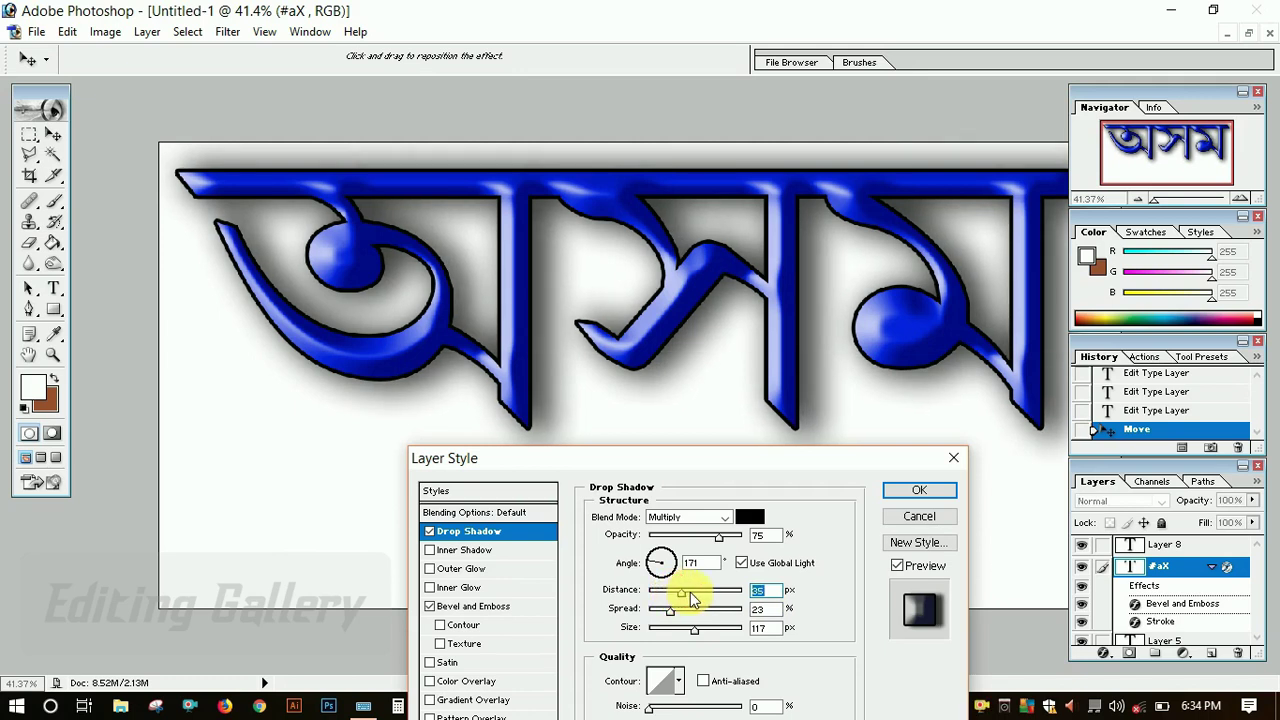
left_click_drag(684, 597, 706, 598)
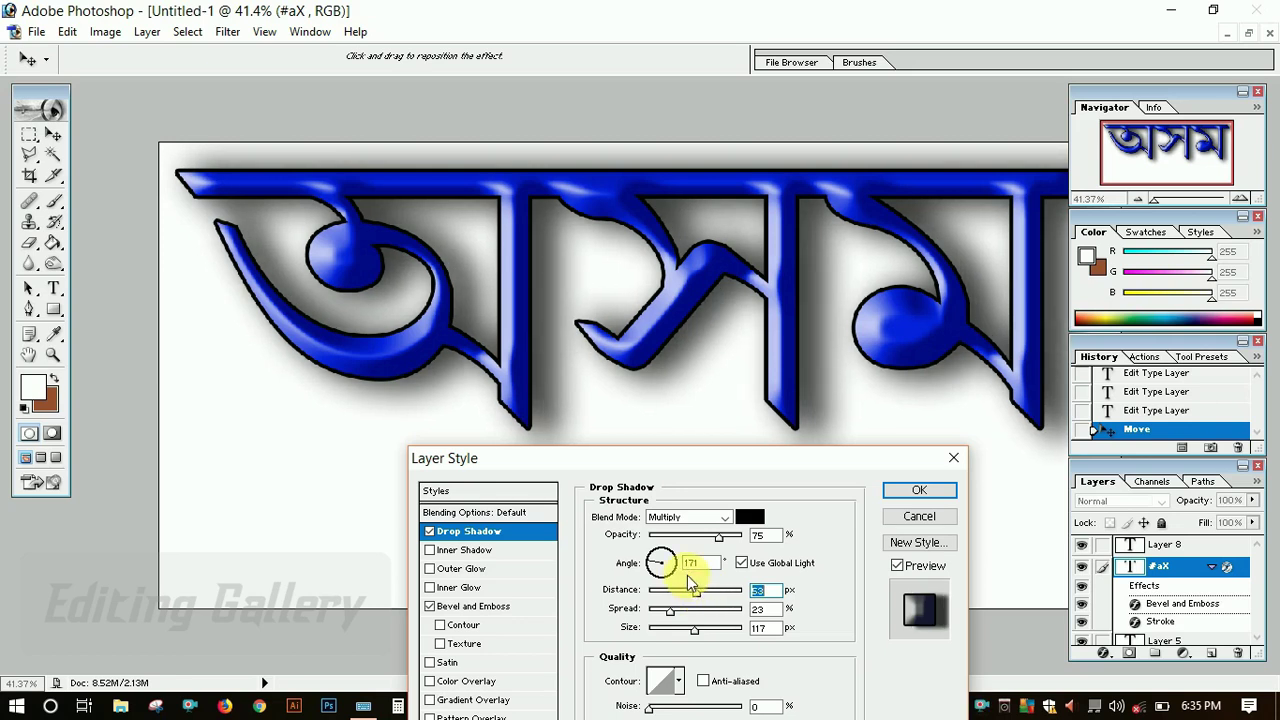
left_click_drag(666, 568, 677, 568)
Set the drop shadow angle to 138° and its opacity to 62%.
left_click(663, 555)
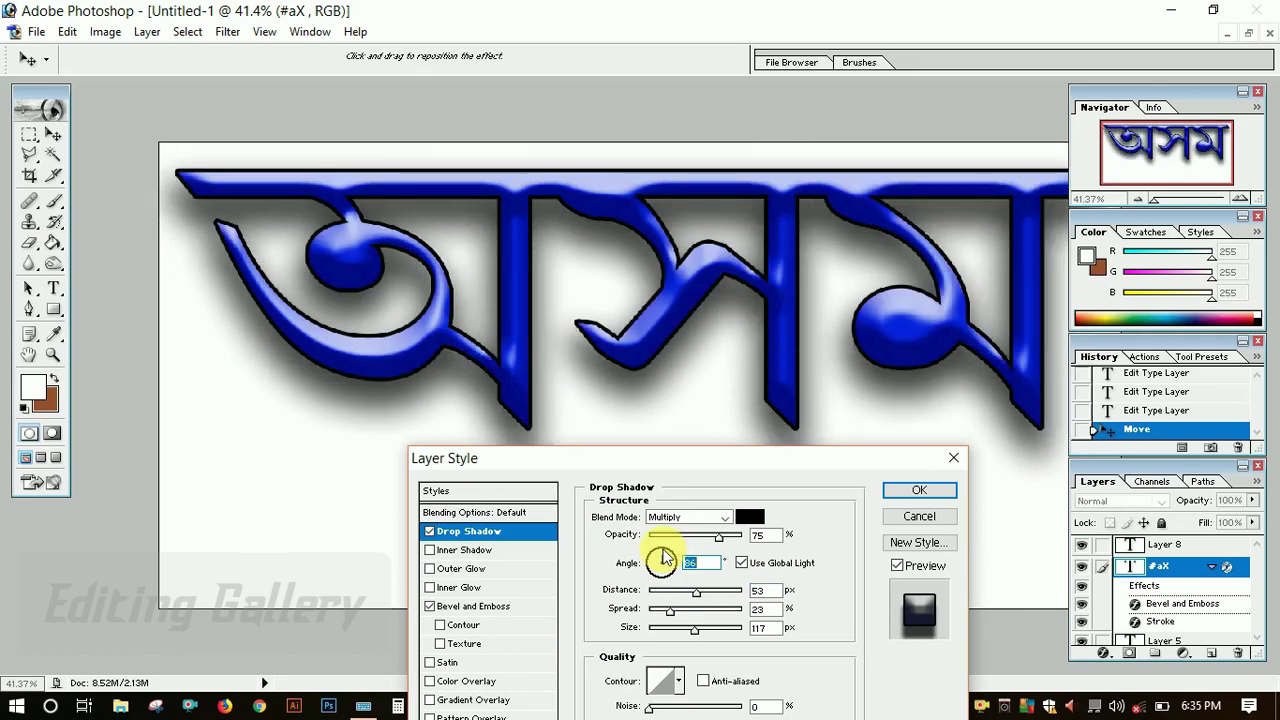
left_click(656, 561)
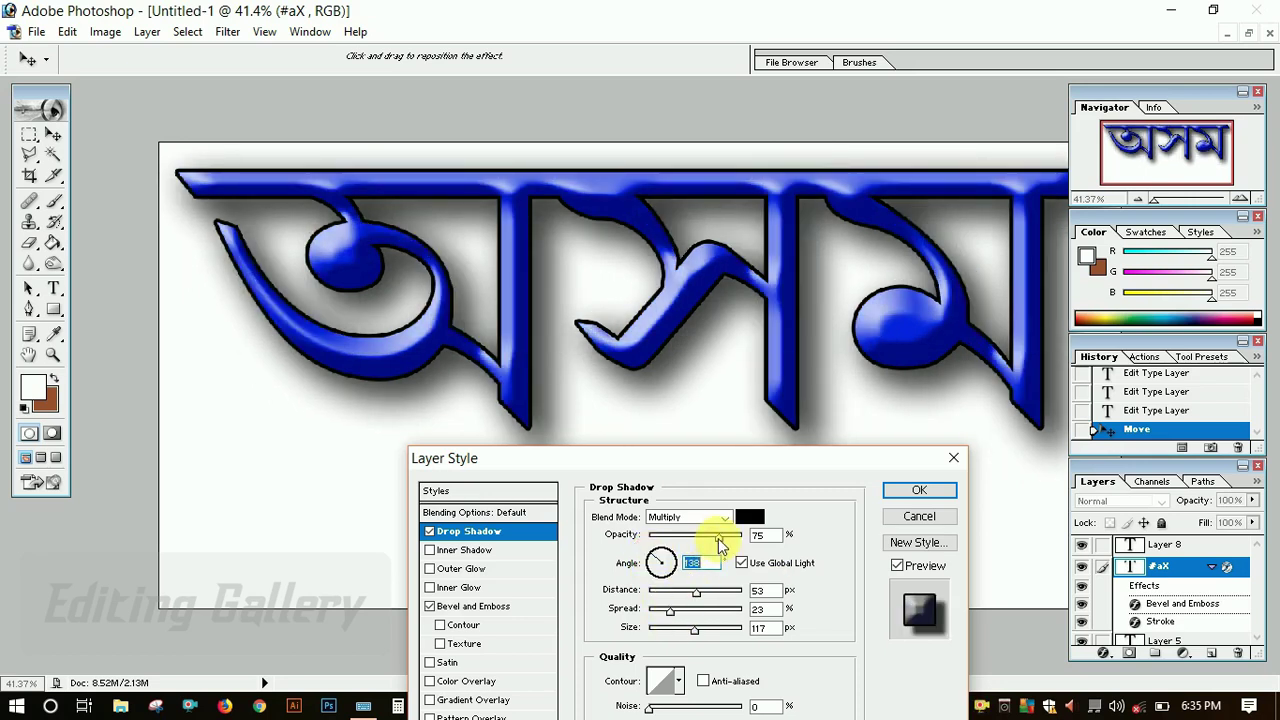
left_click_drag(719, 538, 735, 537)
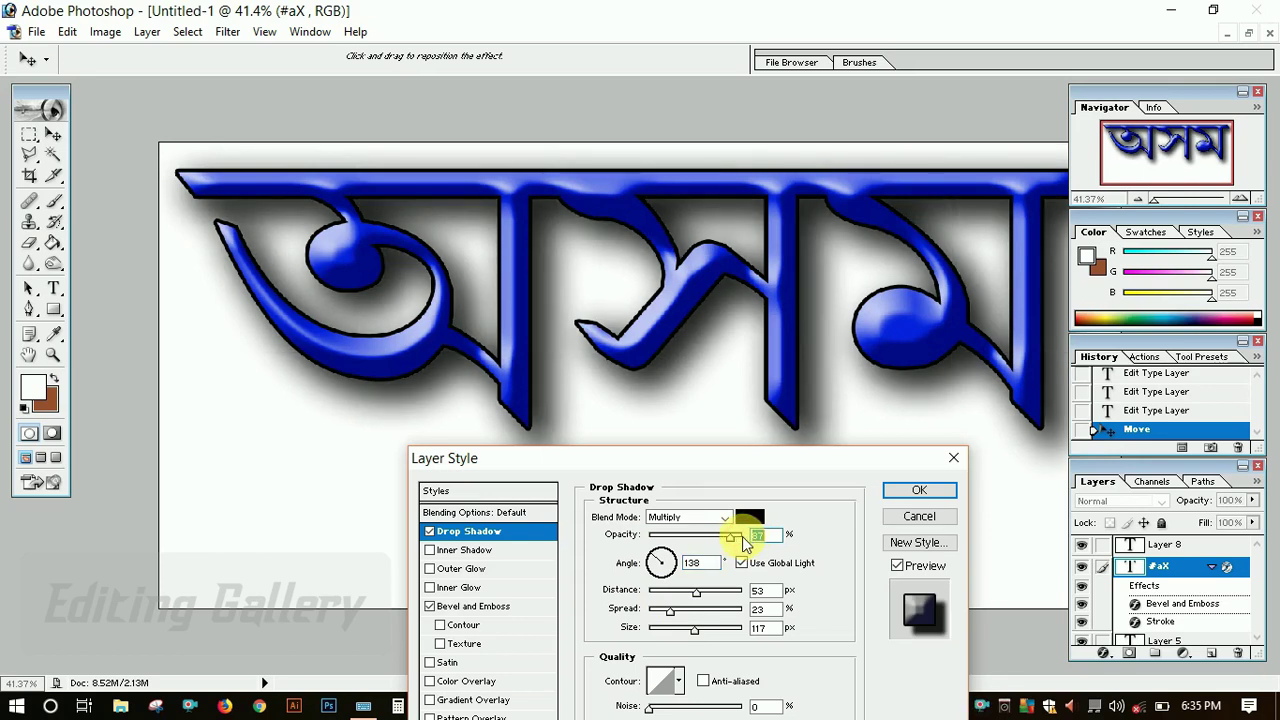
left_click_drag(735, 541, 741, 540)
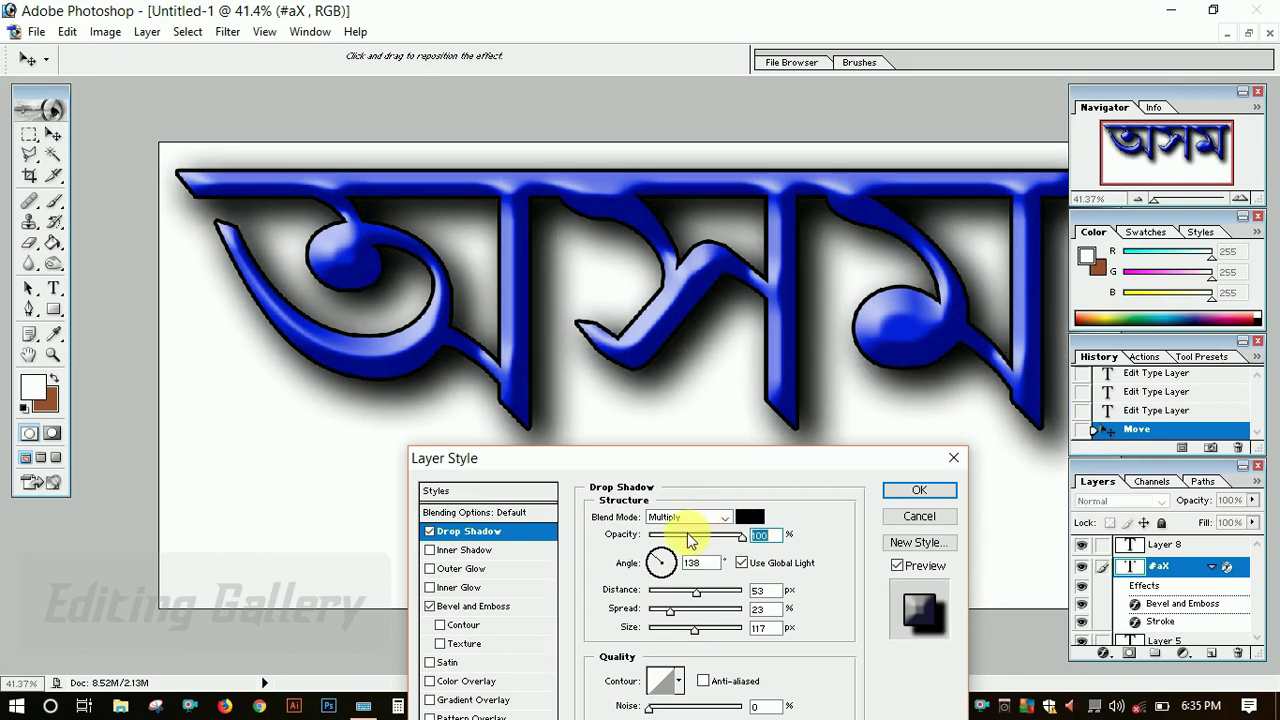
left_click(706, 542)
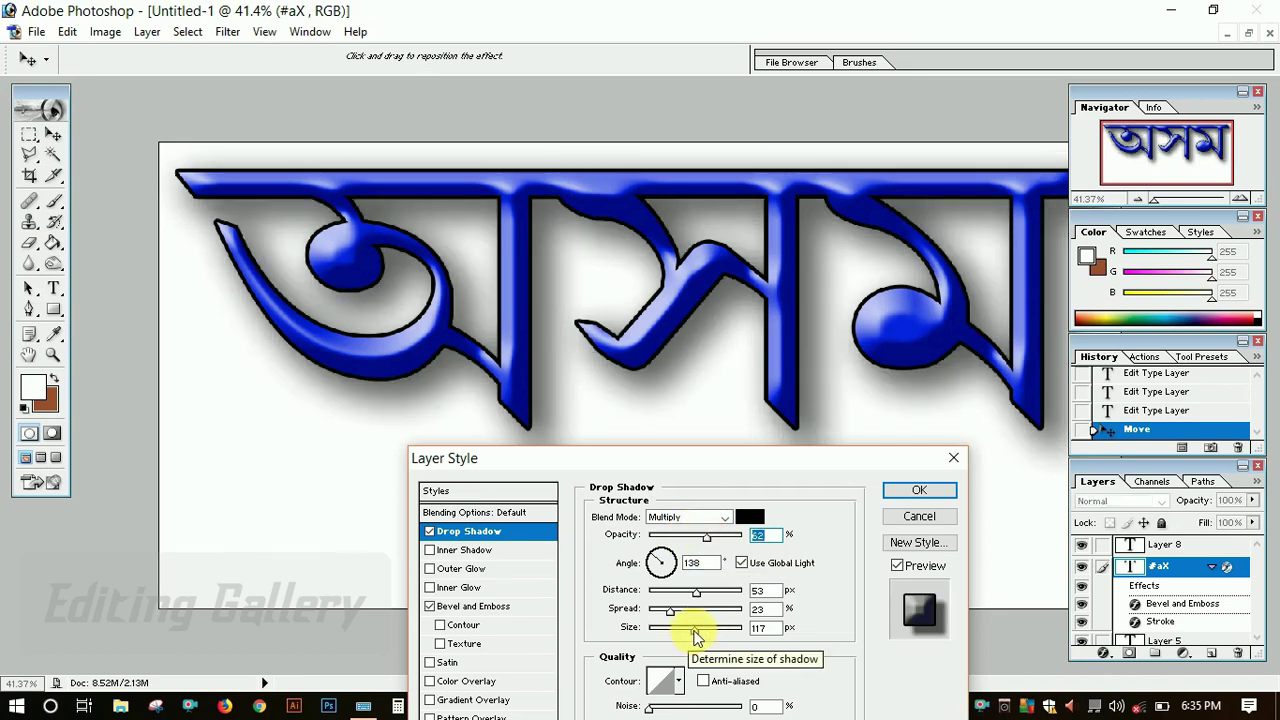
Set the shadow spread to 28%, then drag the shadow to about 156° and 40 px.
left_click_drag(668, 610, 735, 612)
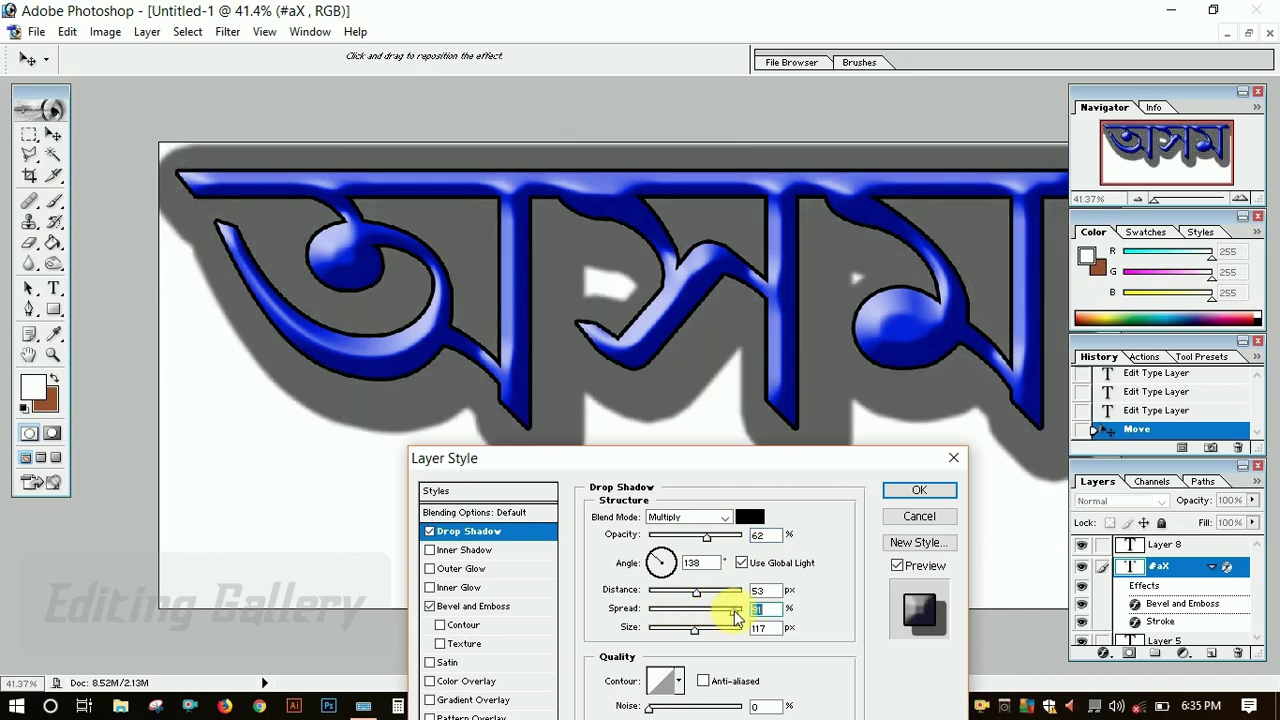
left_click(677, 615)
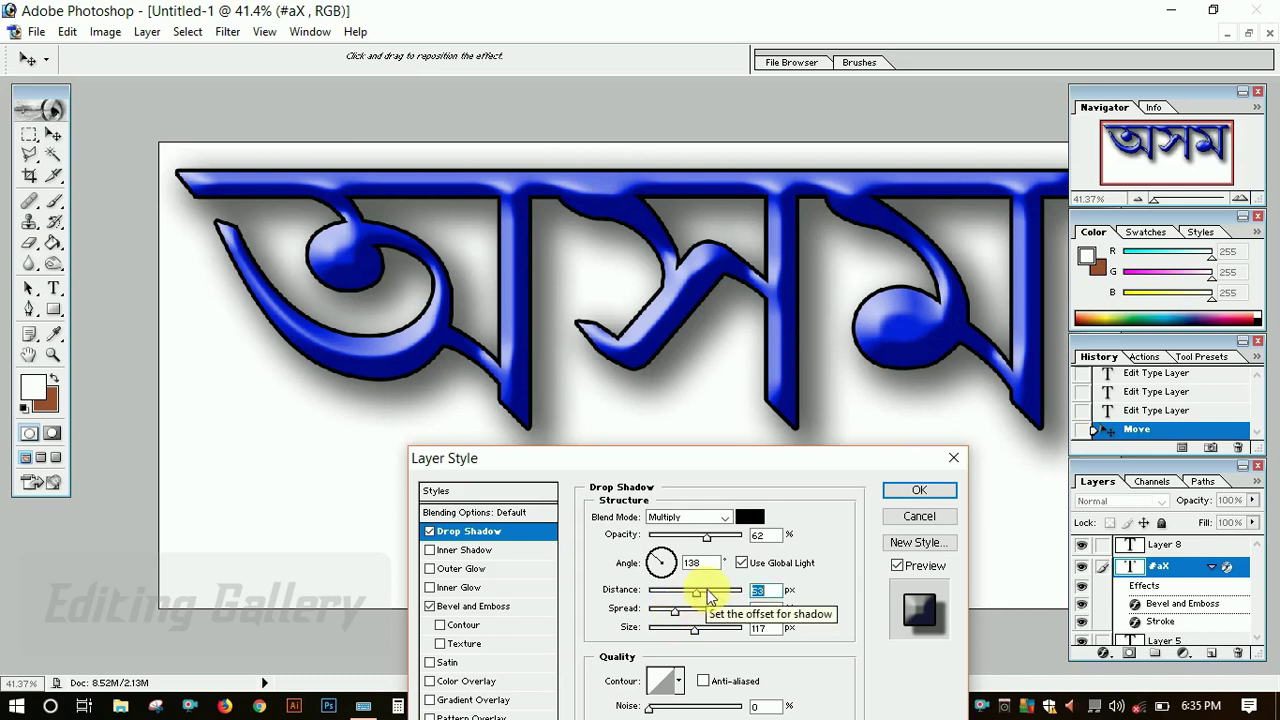
left_click(707, 592)
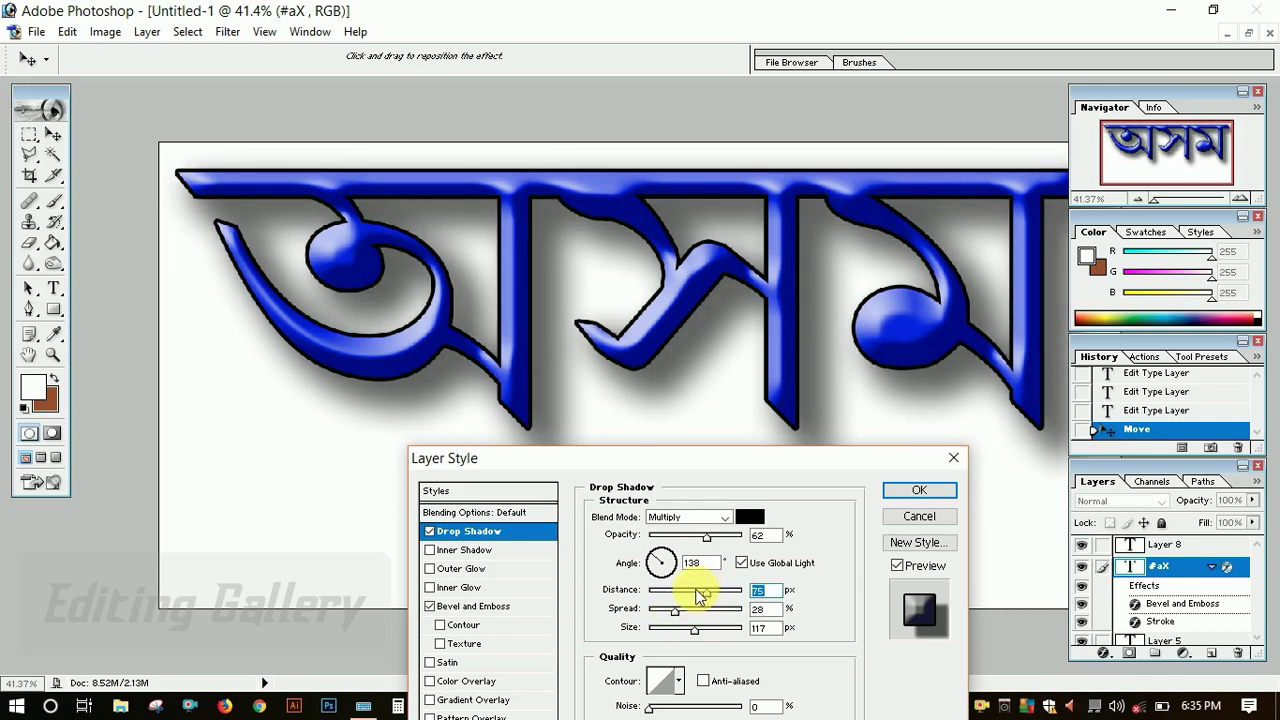
left_click(695, 590)
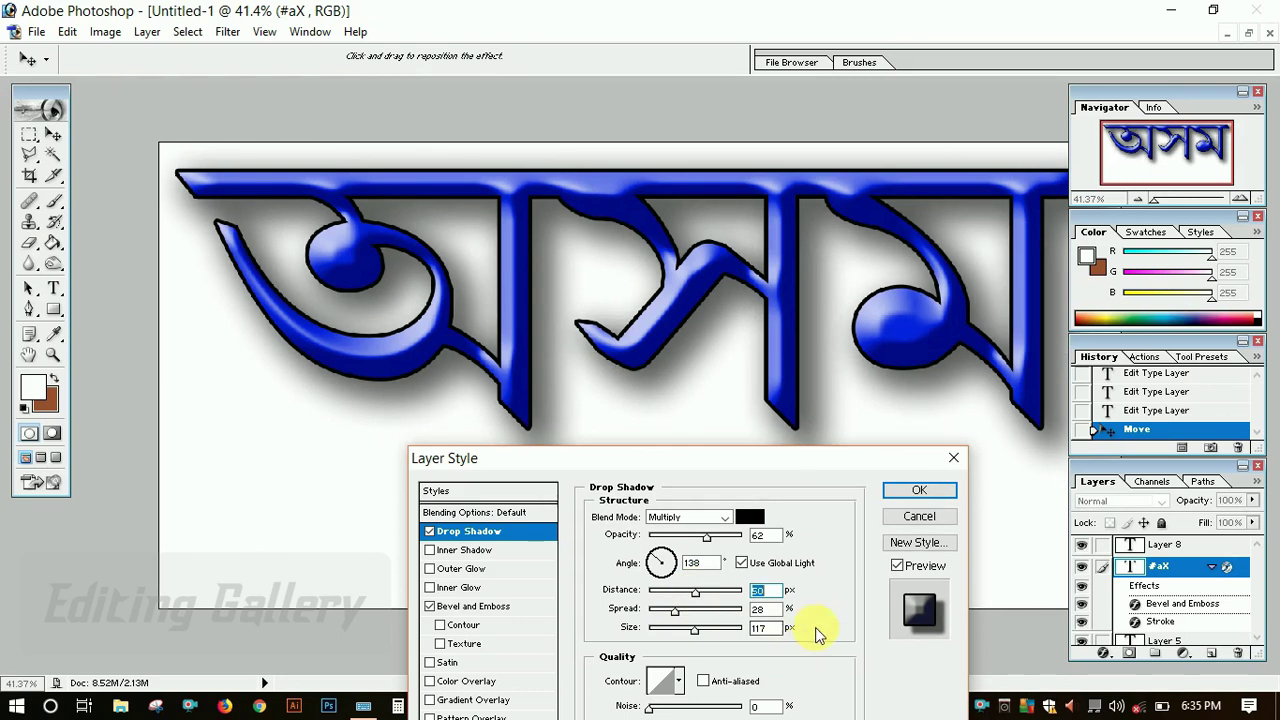
left_click_drag(817, 462, 821, 442)
left_click_drag(820, 394, 820, 378)
left_click_drag(829, 432, 814, 371)
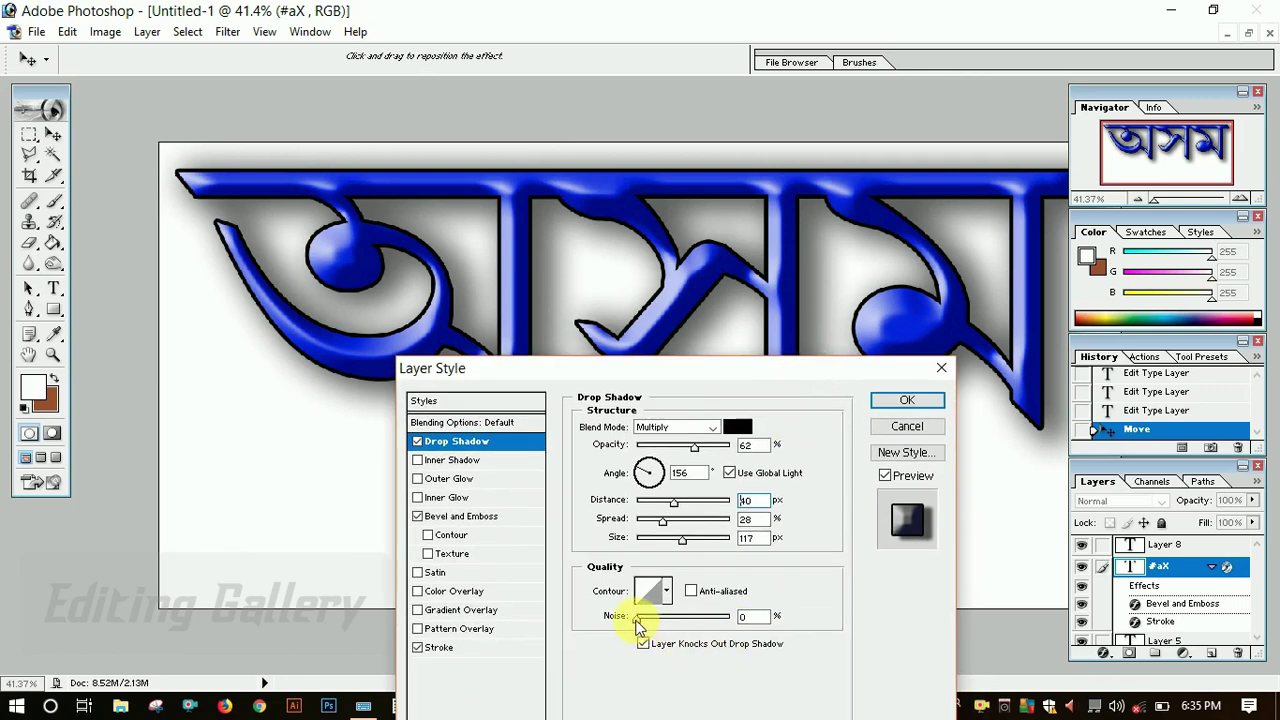
Try adding noise to the drop shadow, reset Noise to 0, and apply the layer style.
left_click_drag(637, 625, 683, 625)
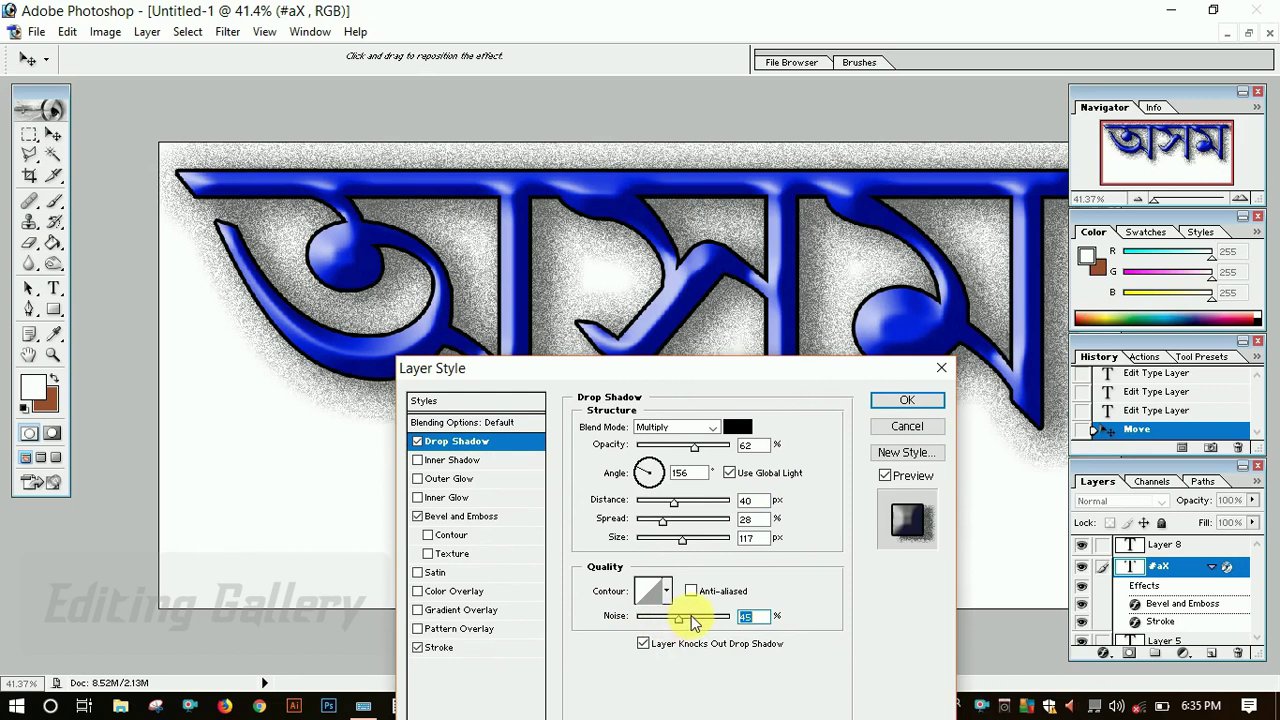
left_click_drag(700, 624, 710, 625)
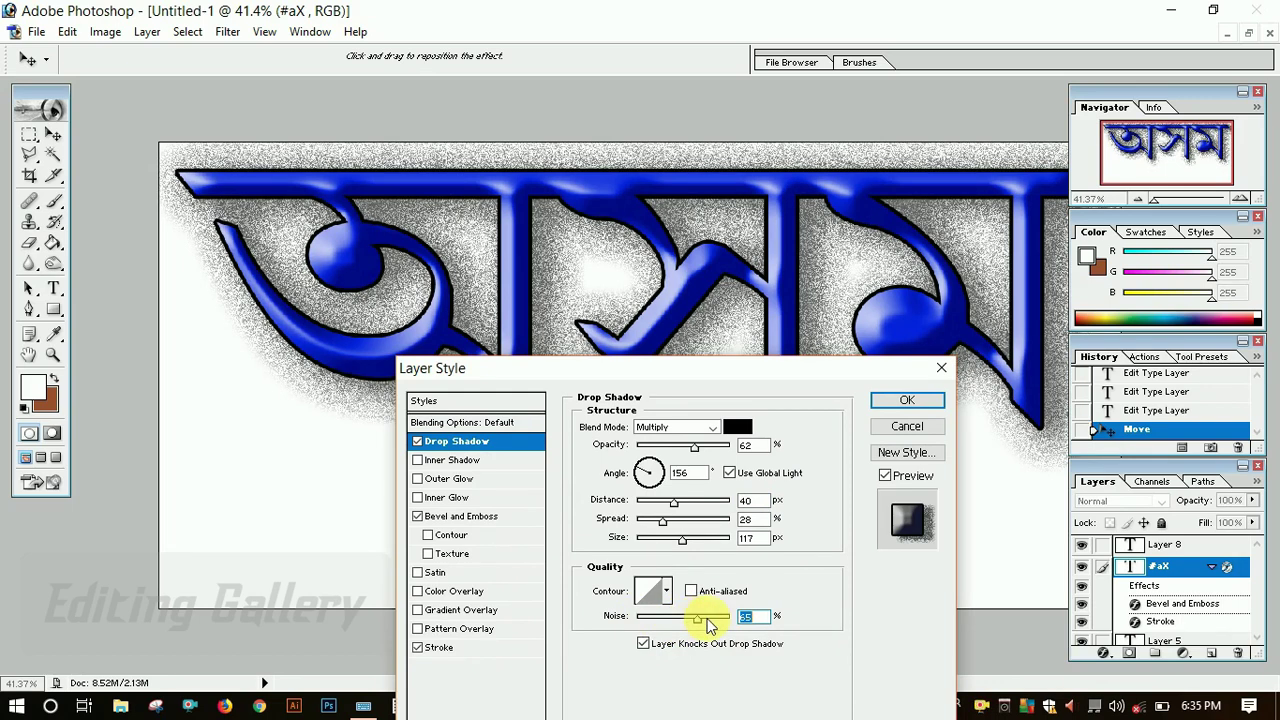
left_click(641, 618)
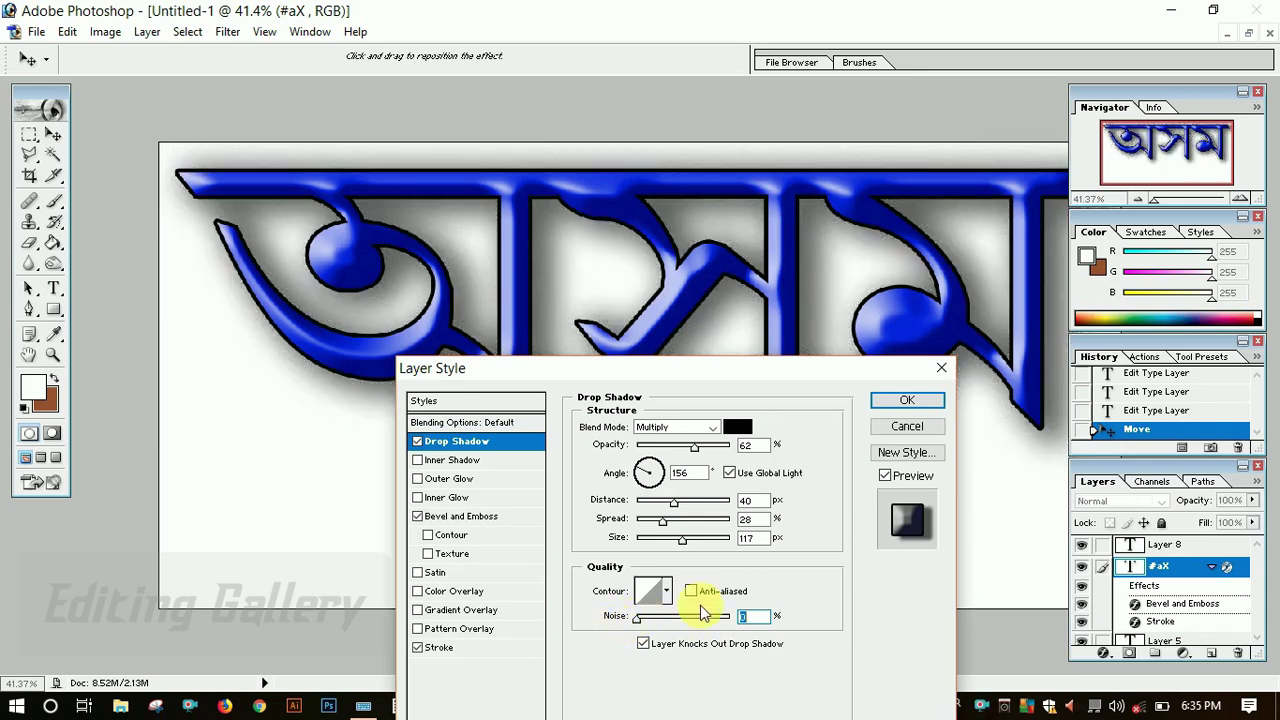
left_click(888, 405)
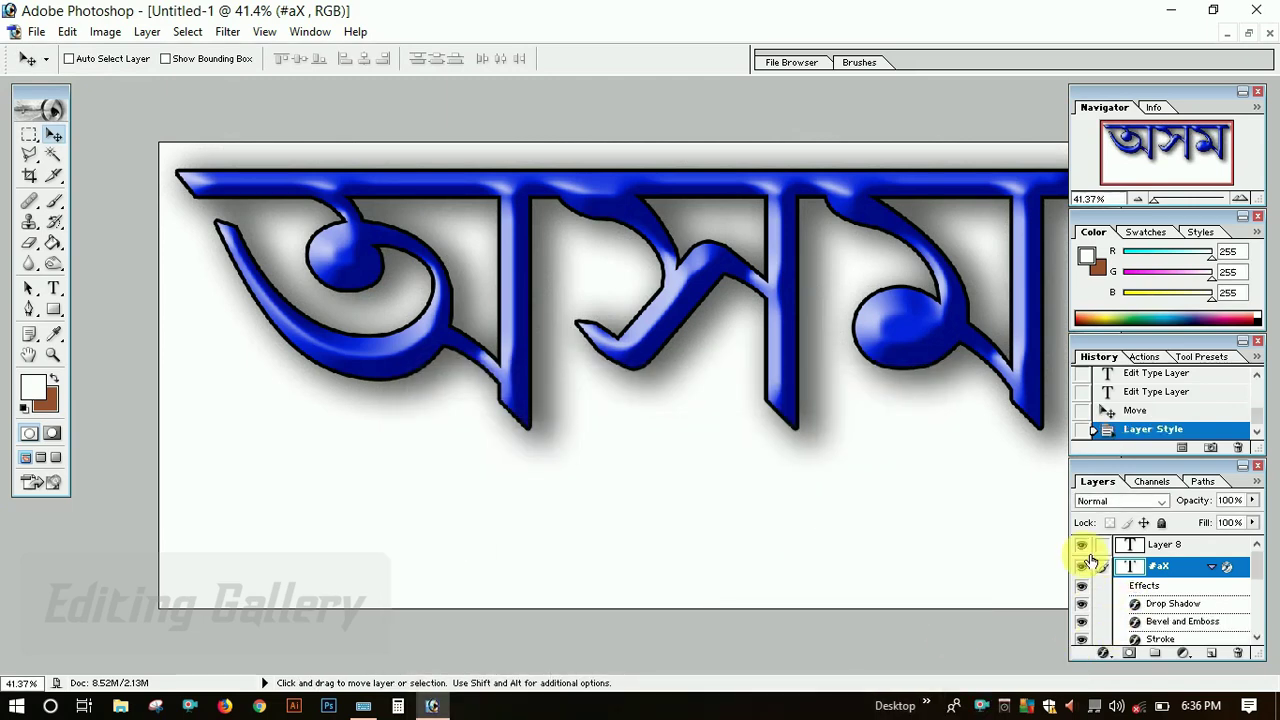
Hide Layers 5, 3, 2, 1 and the Background layer, then select Layer 8.
scroll(1115, 600, "down", 3)
scroll(1115, 600, "down", 1)
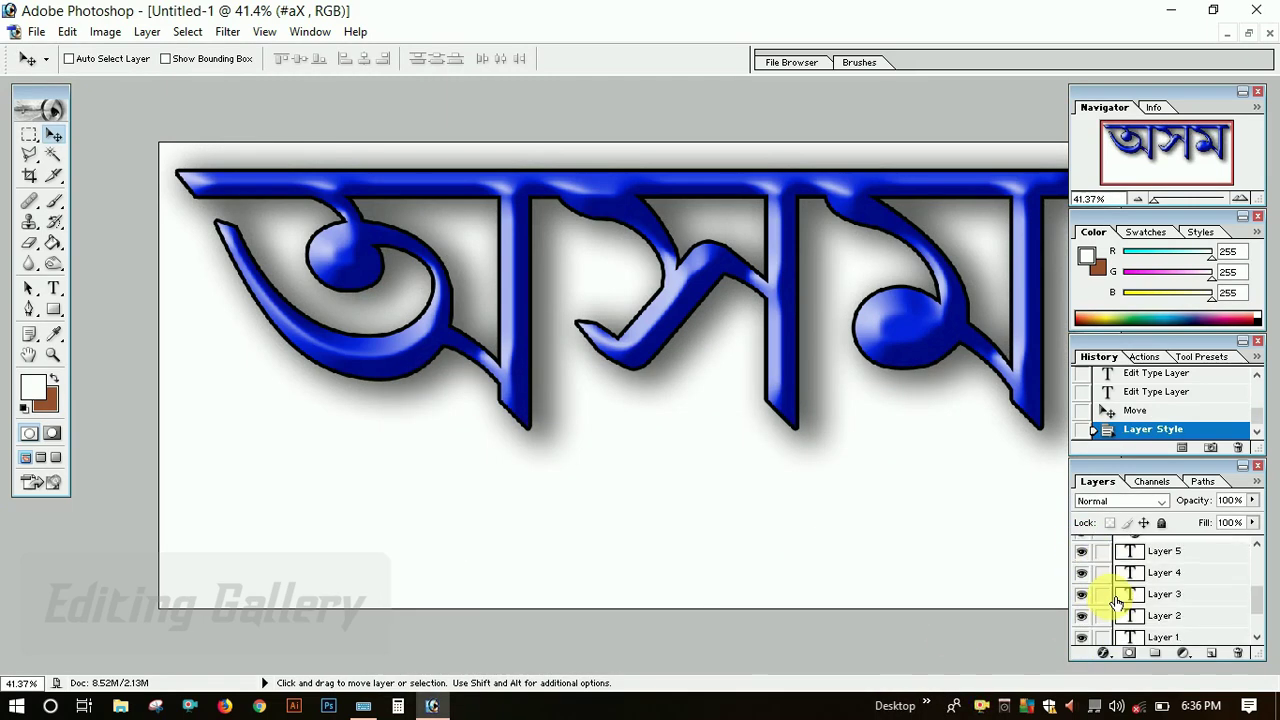
scroll(1115, 600, "up", 1)
left_click(1082, 572)
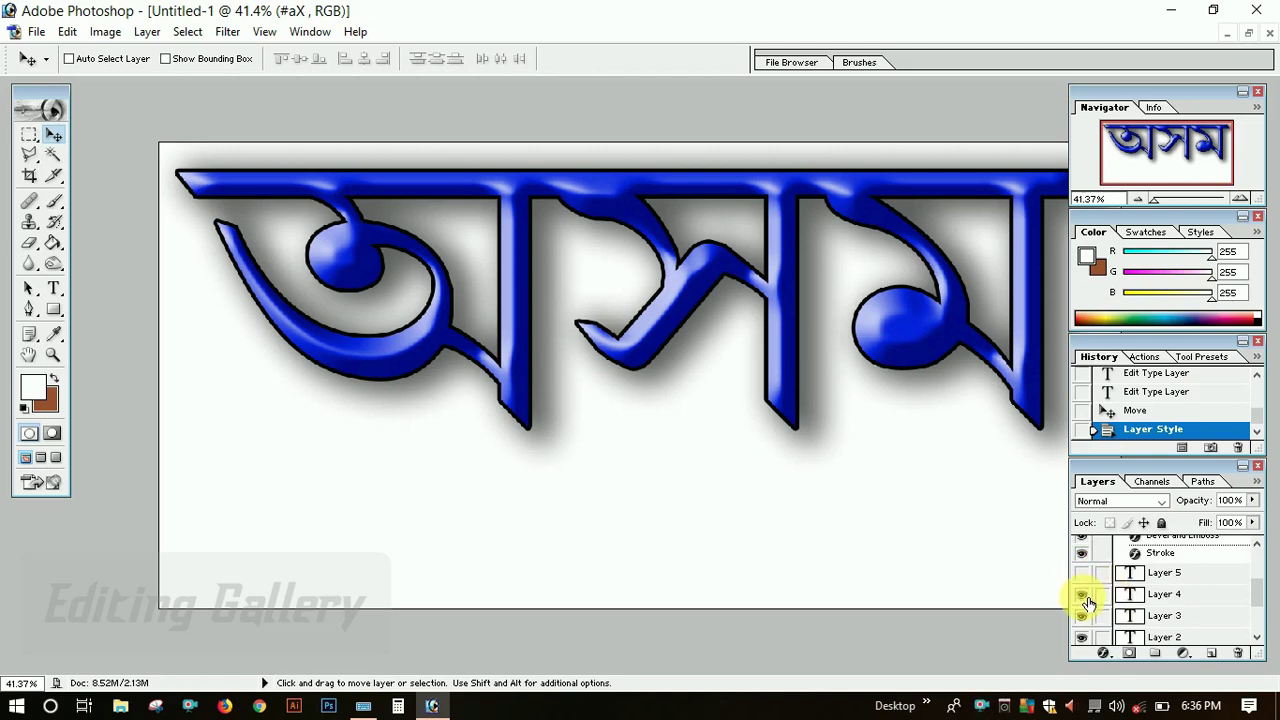
left_click(1084, 615)
scroll(1088, 621, "down", 3)
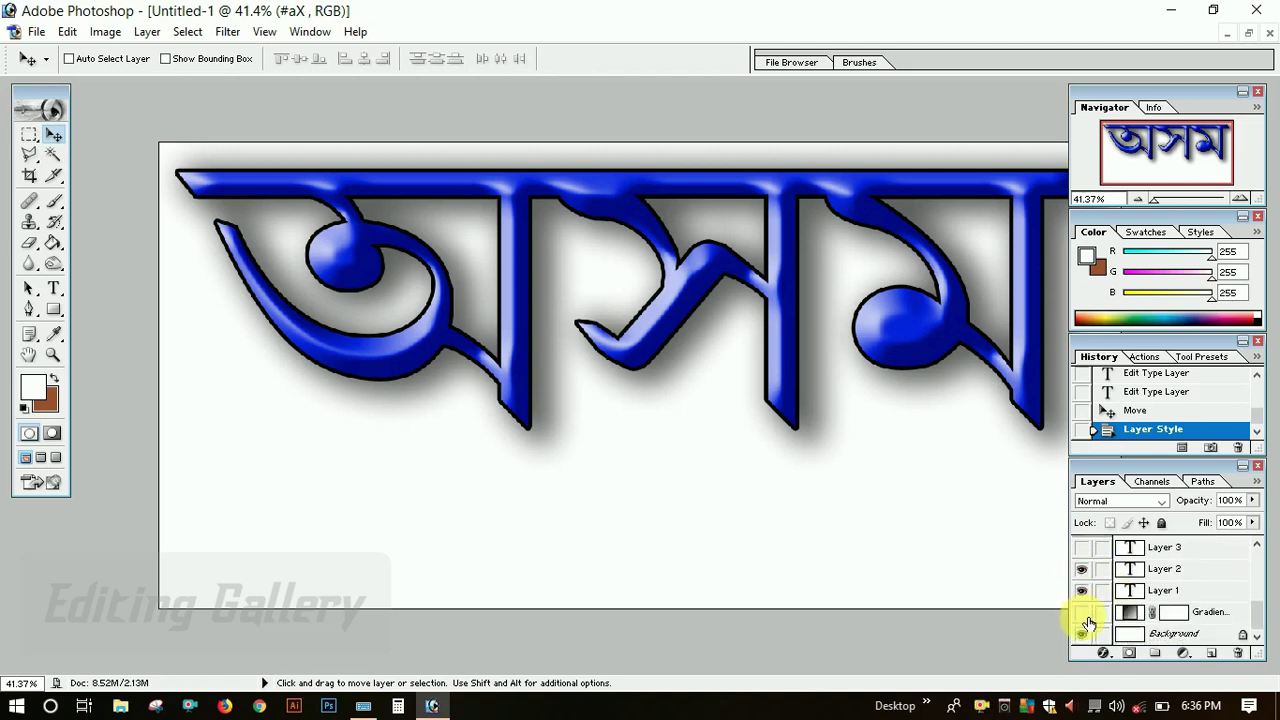
left_click(1083, 591)
left_click(1083, 634)
scroll(1090, 620, "up", 5)
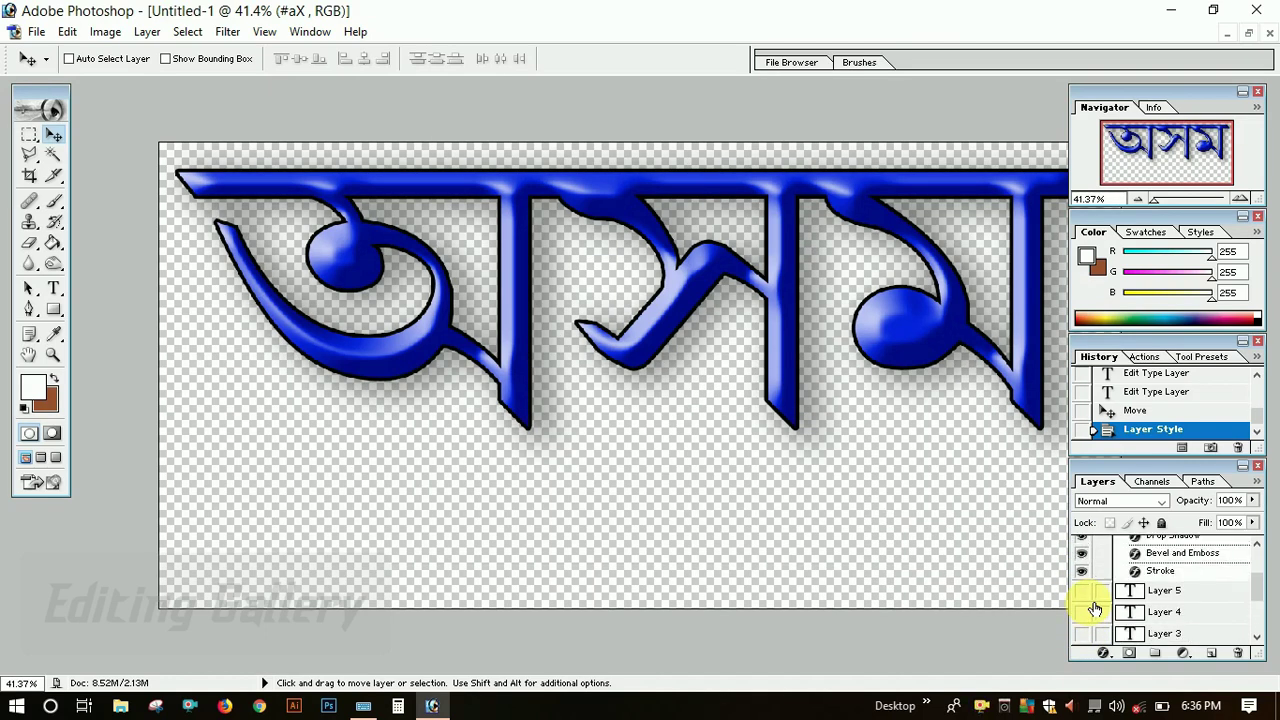
scroll(1095, 608, "up", 1)
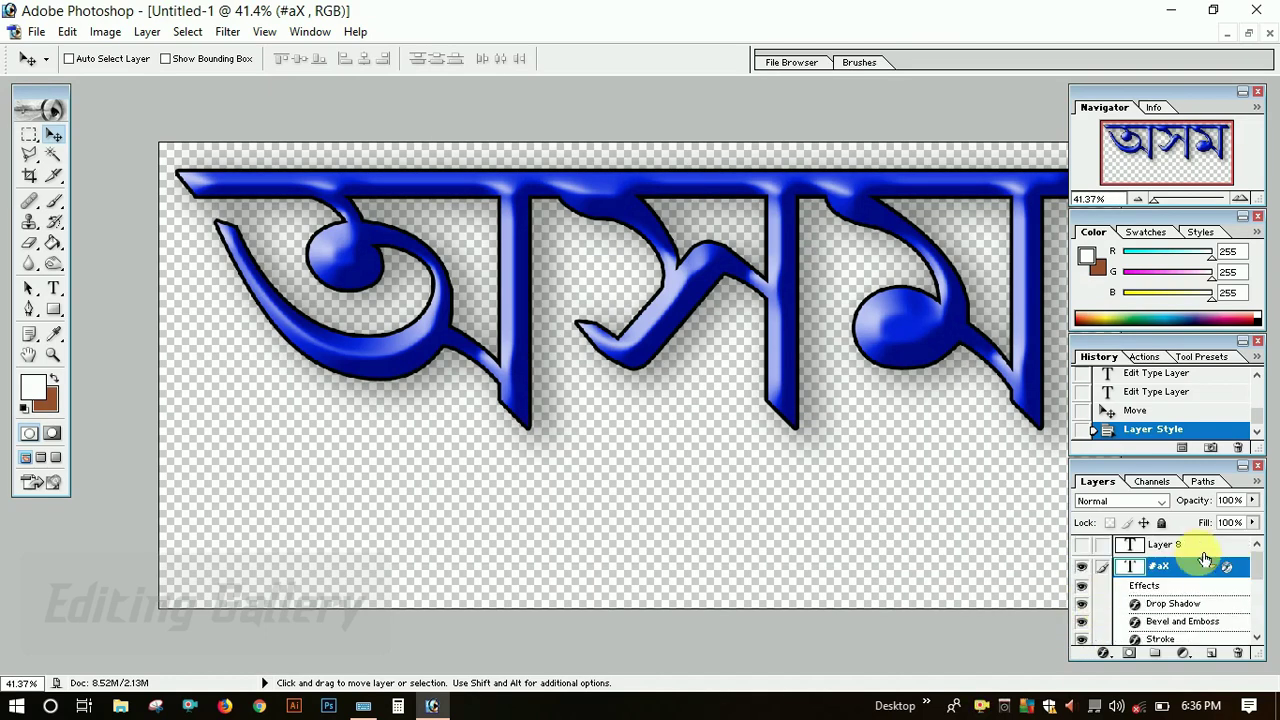
left_click(1166, 544)
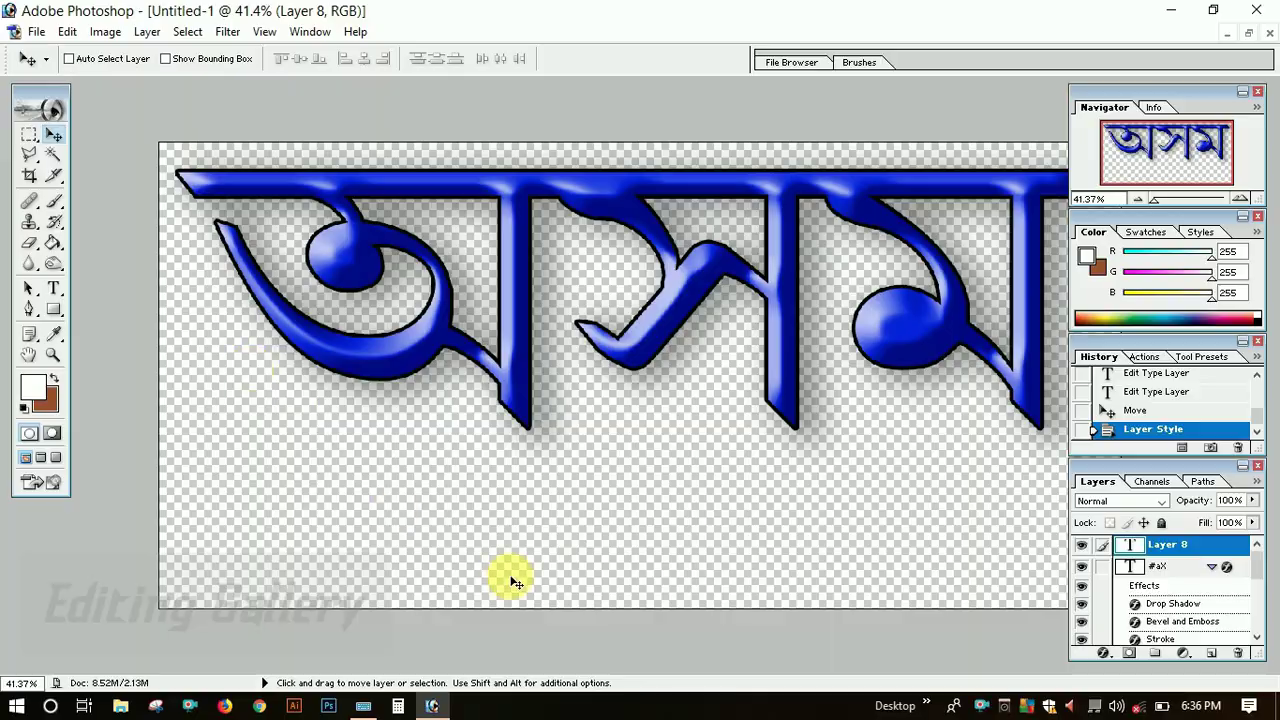